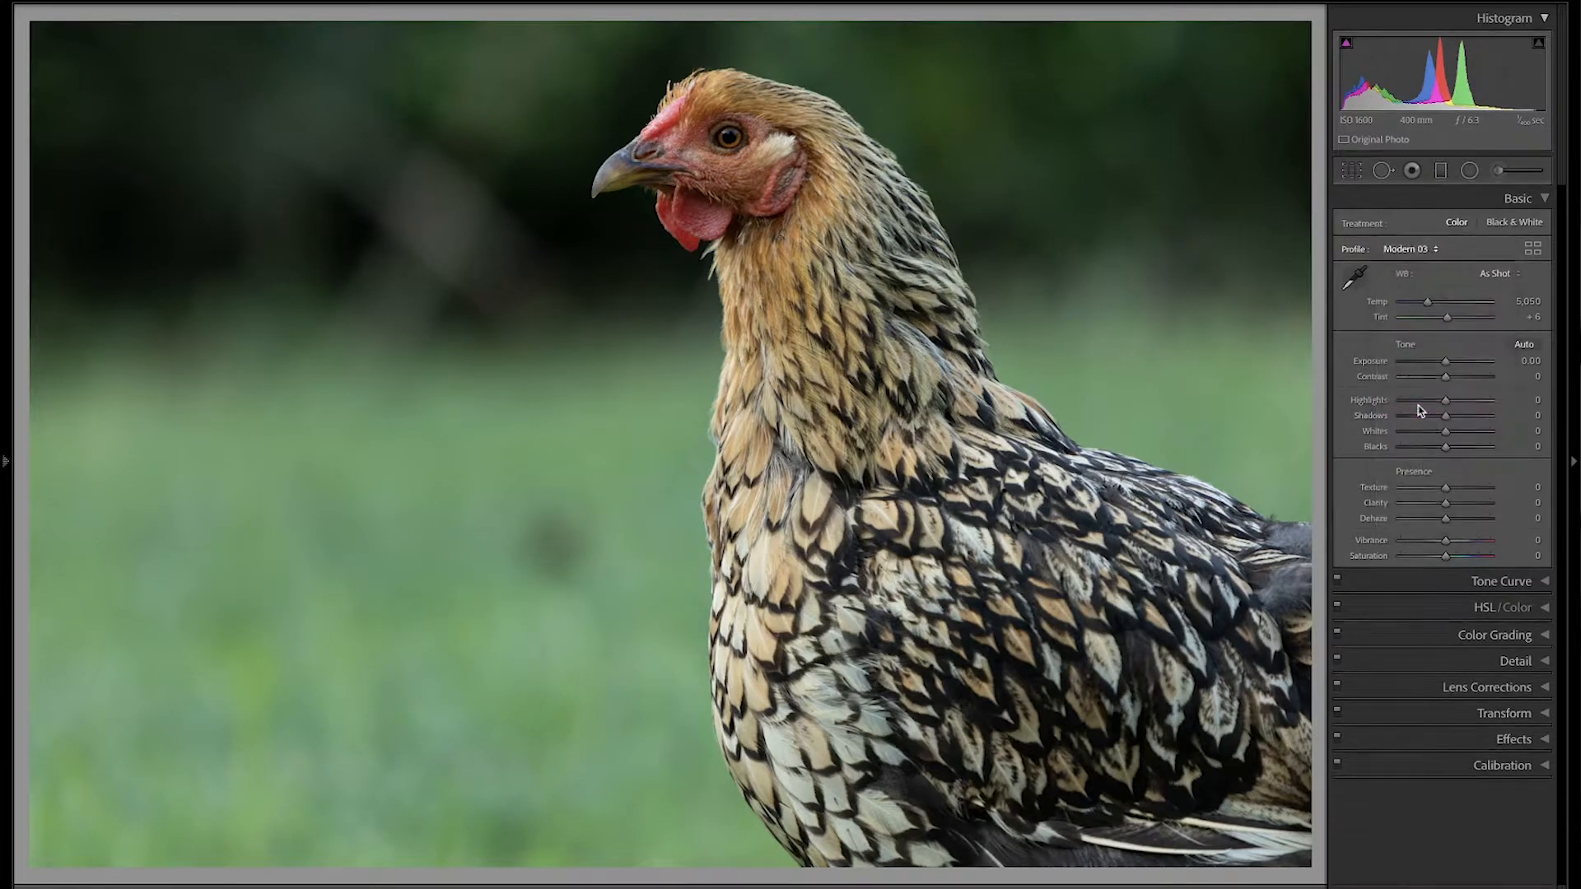
Apply the Modern 03 profile to the hen photo and set its white balance to Auto.
left_click(1420, 410)
left_click(1501, 289)
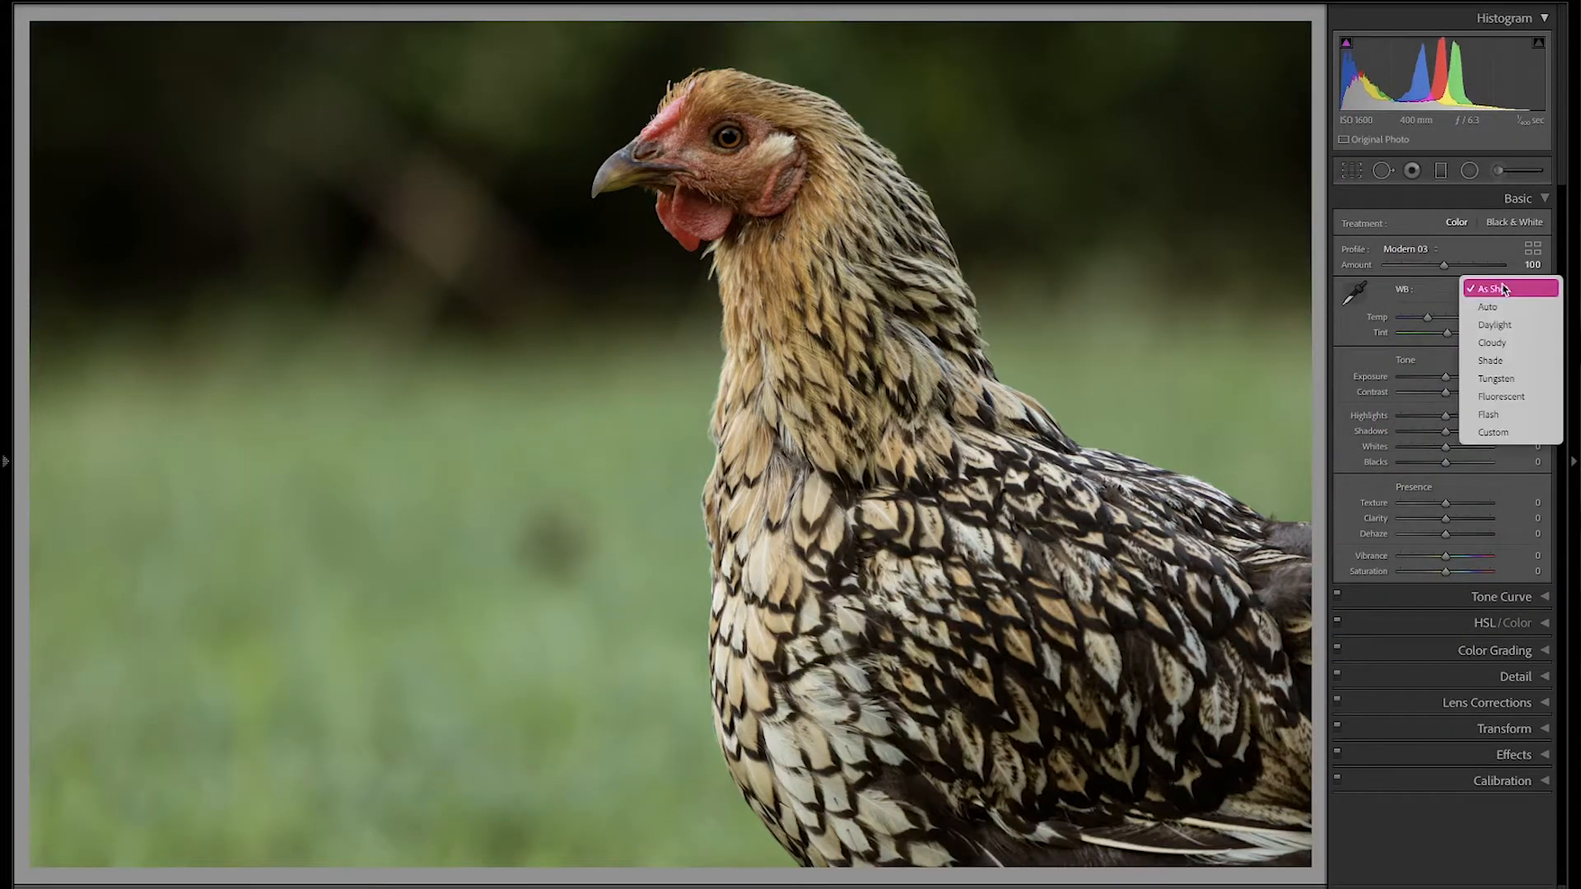
left_click(1495, 308)
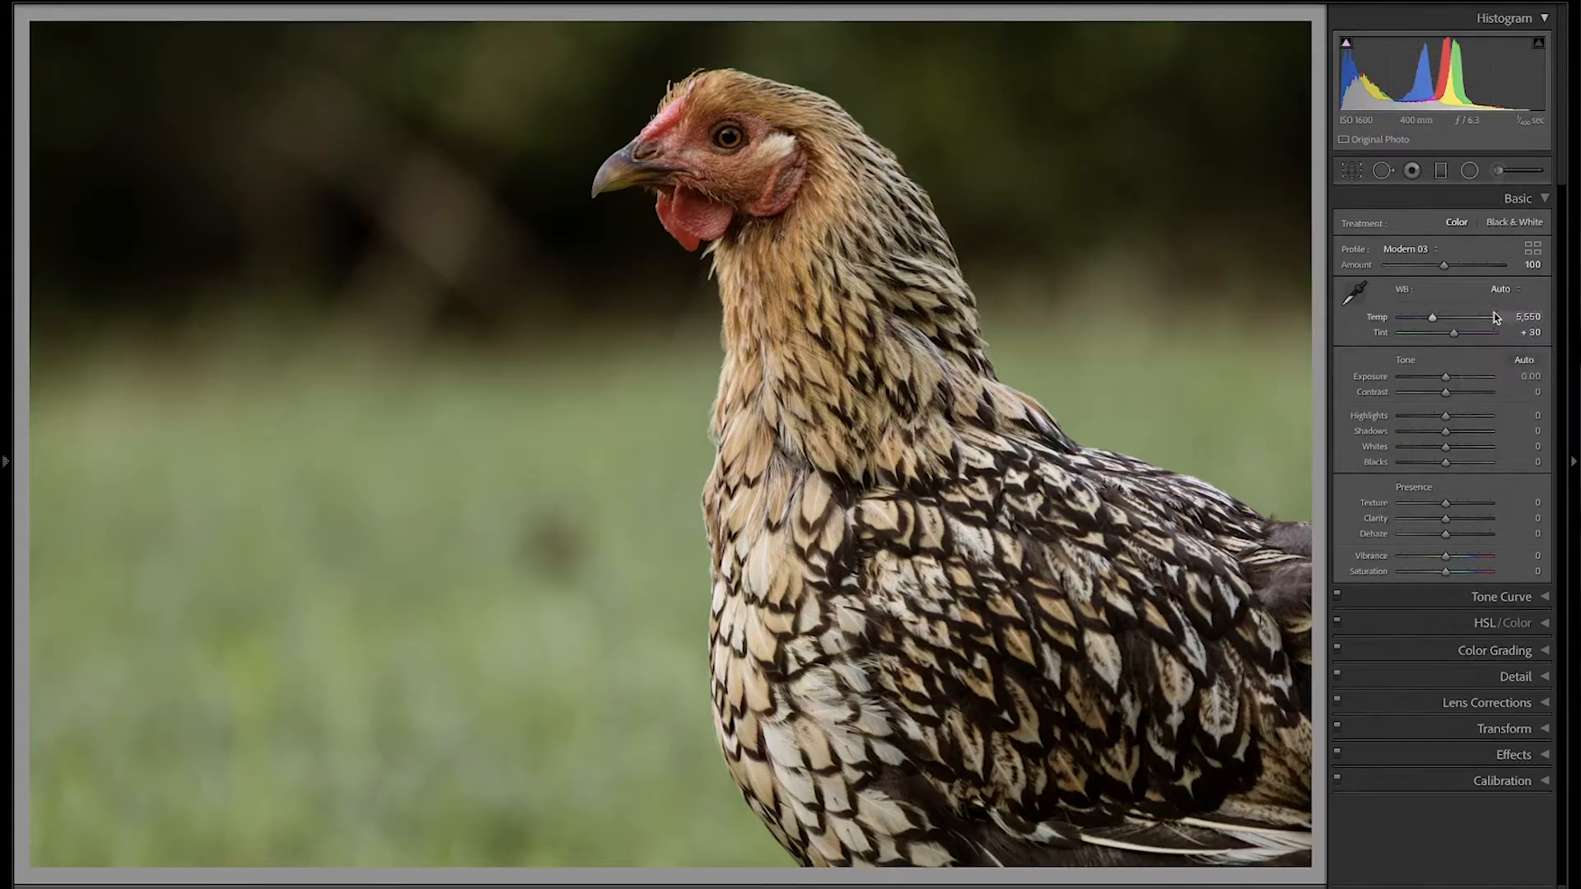
Fine-tune the white balance by setting the colour temperature to 6,050.
left_click(1536, 317)
key("Down")
key("Down")
key("Down")
key("Down")
key("Down")
key("Down")
key("Down")
key("Down")
key("Down")
key("Down")
key("Down")
key("Down")
key("Down")
key("Down")
key("Down")
key("Down")
key("Up")
key("Up")
key("Up")
key("Up")
key("Up")
key("Up")
key("Up")
key("Up")
key("Up")
key("Up")
key("Up")
key("Up")
key("Up")
key("Up")
key("Up")
key("Up")
key("Up")
key("Up")
key("Up")
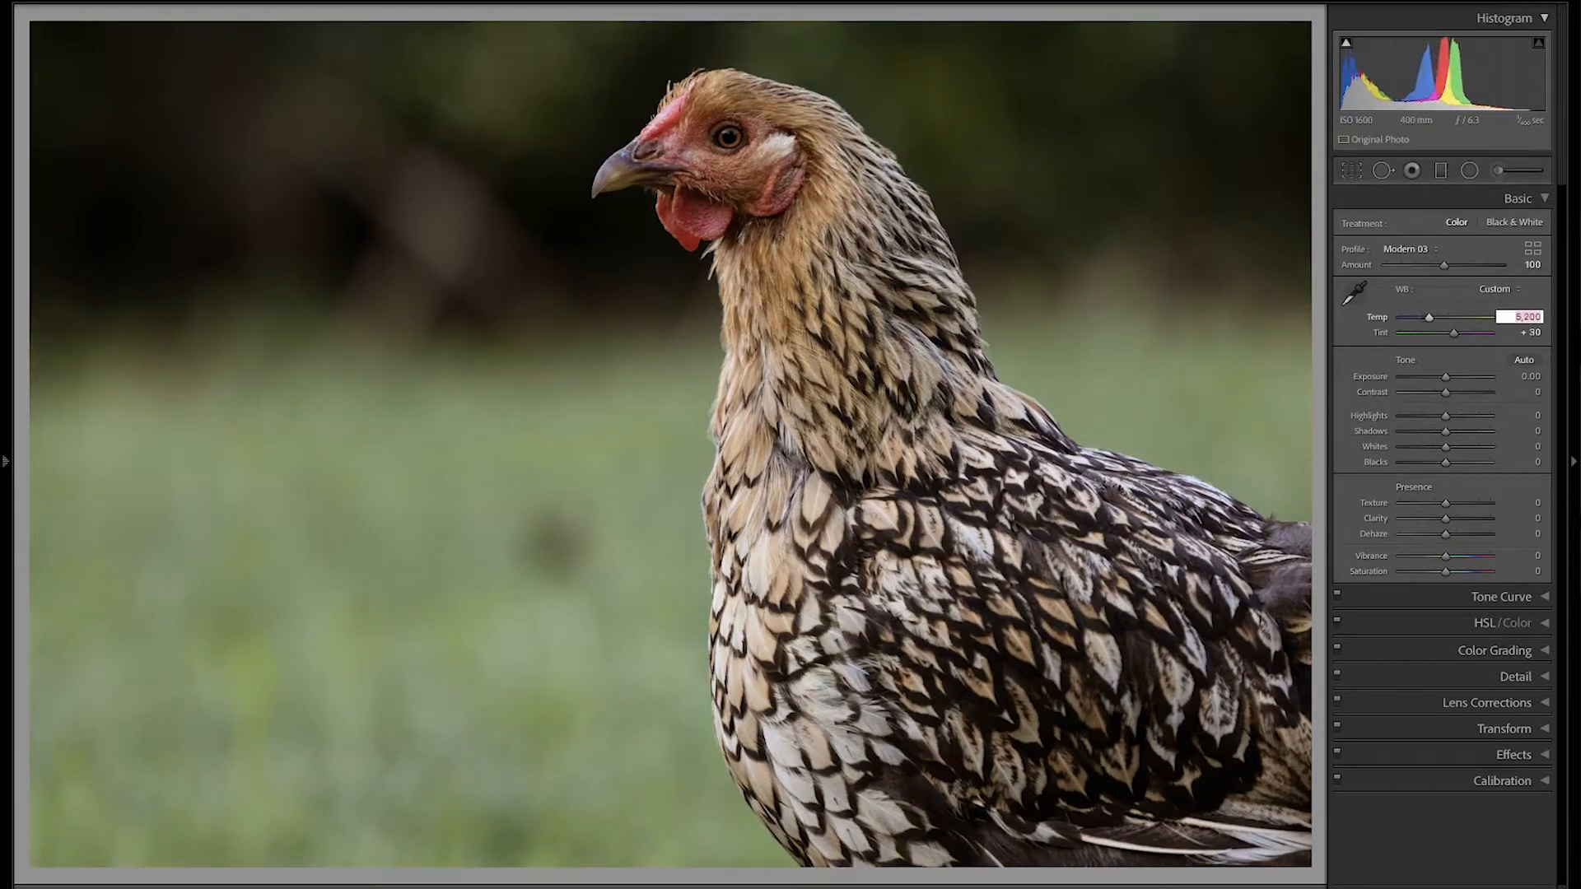
key("Up")
key("Up")
key("Up")
key("Up")
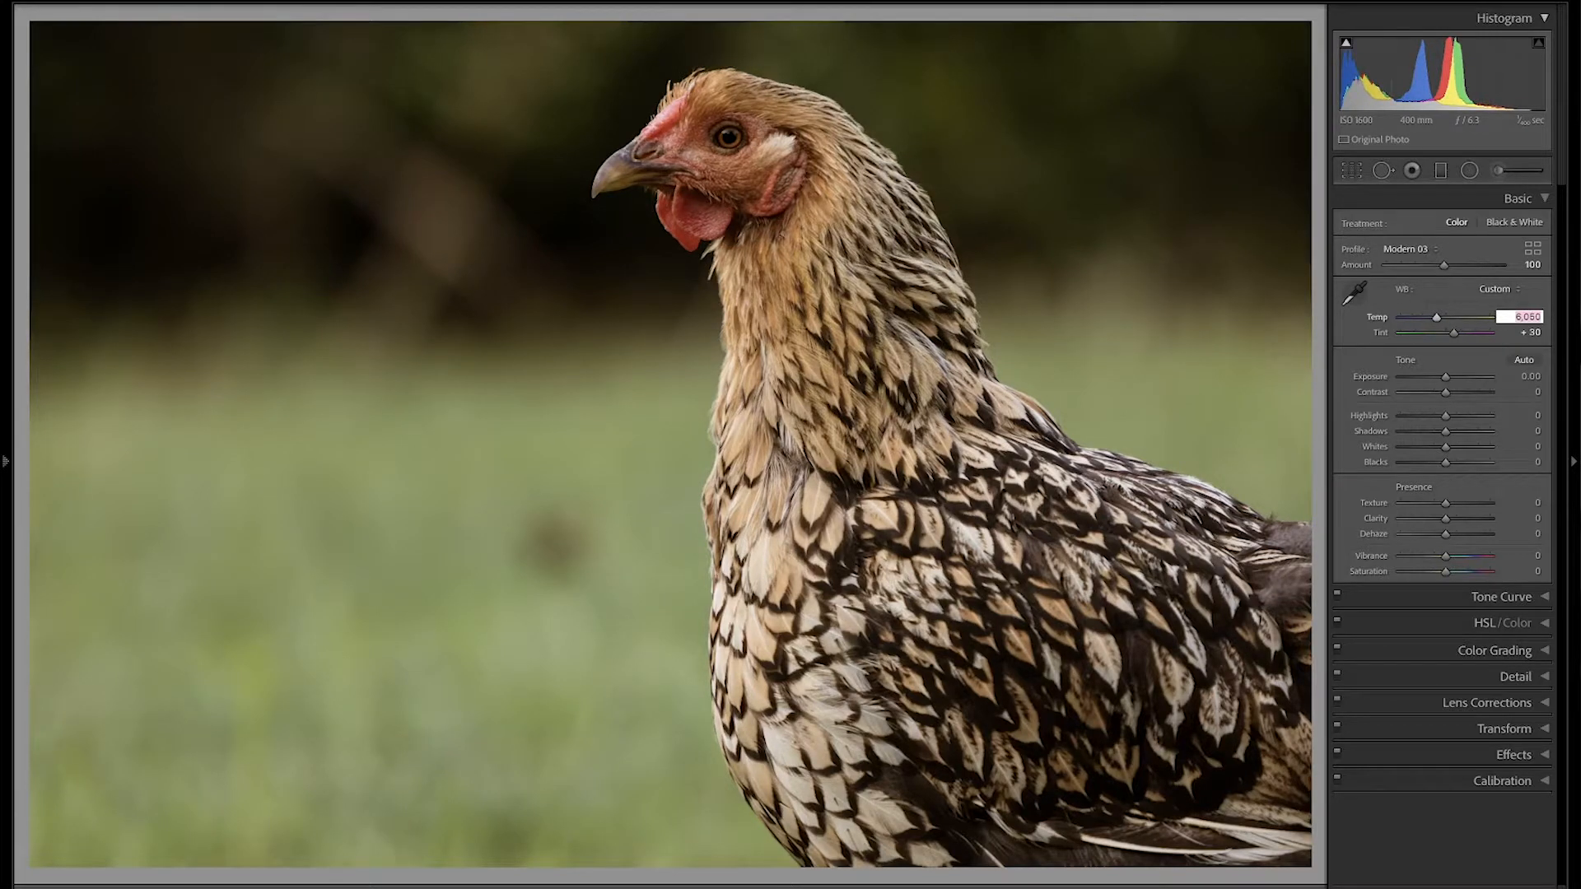
key("Tab")
Apply the automatic tone adjustment to the photo and set the contrast to +20.
left_click(1524, 363)
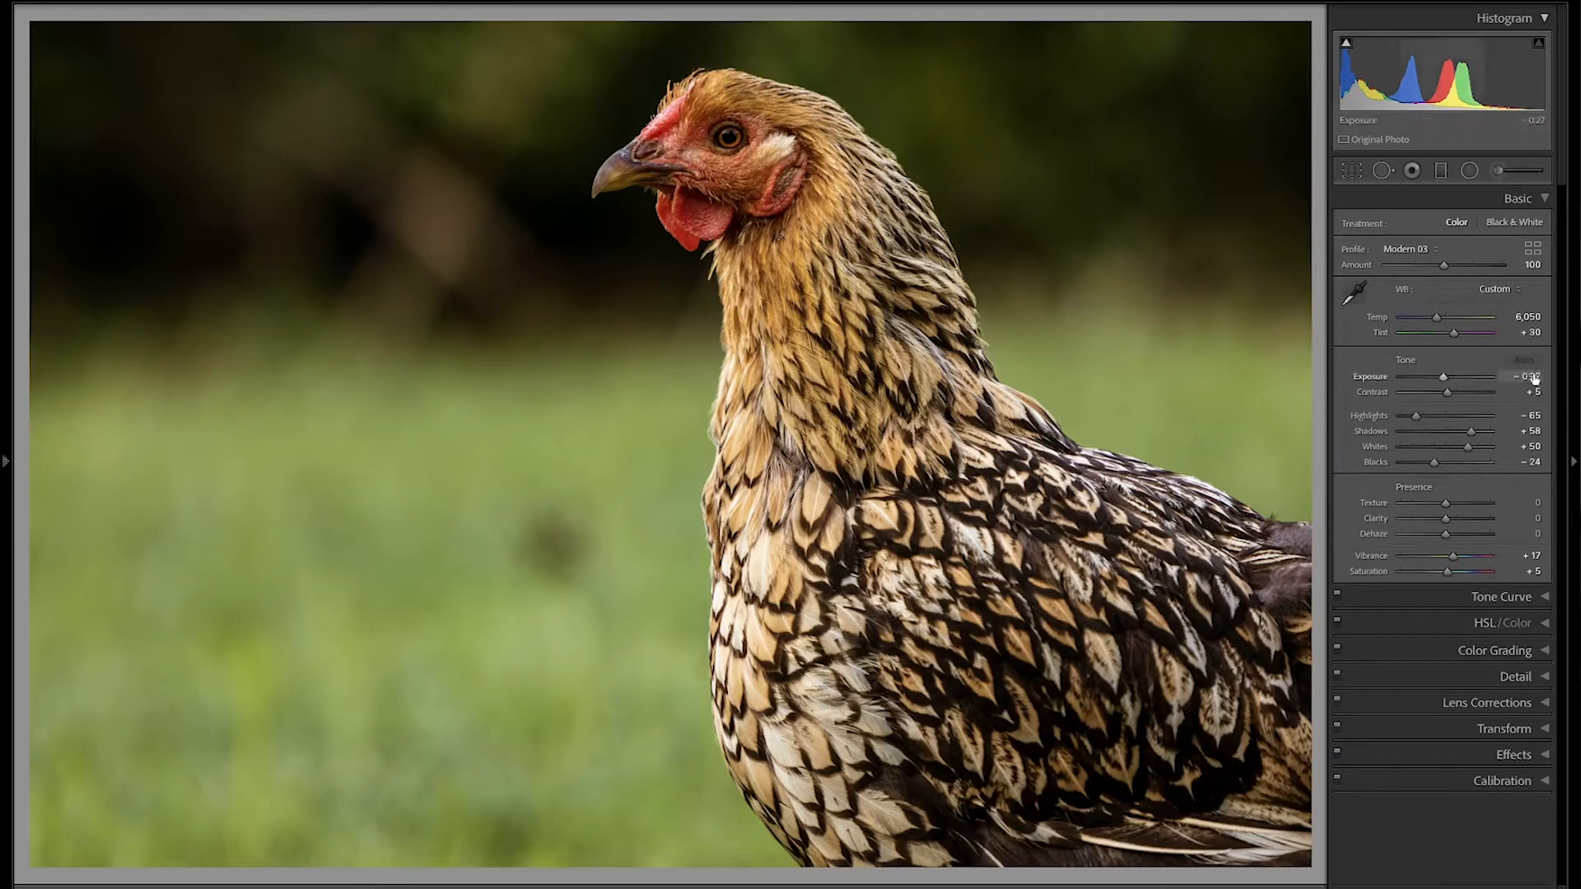
left_click(1533, 378)
key("Tab")
type("20")
key("Tab")
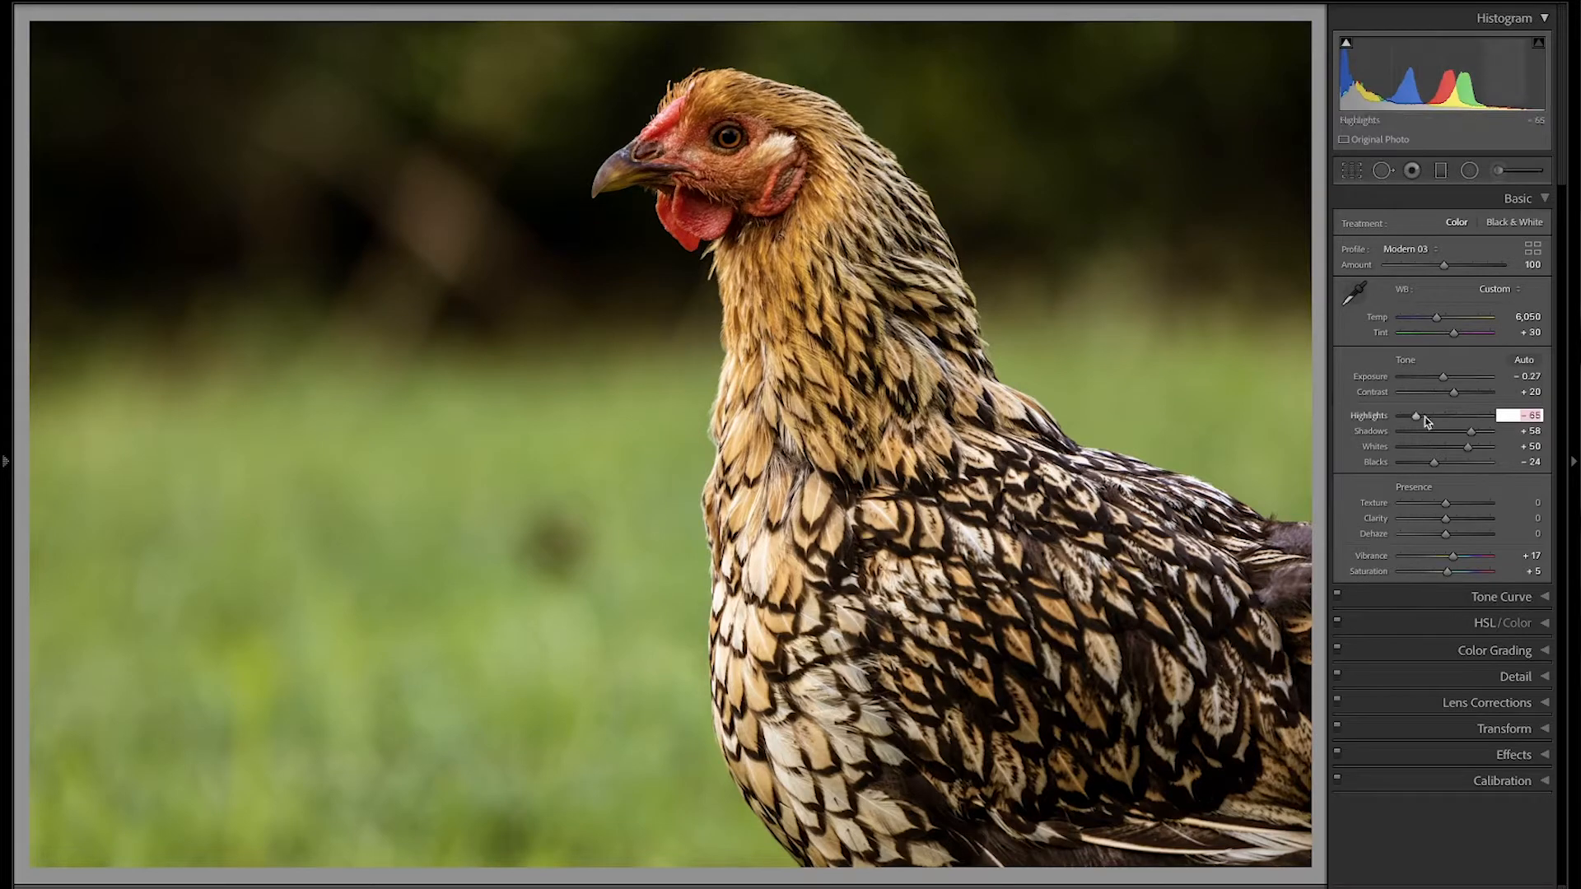
Try a weaker highlights reduction, undo it, and set the highlights to -75.
mouse_move(1417, 419)
left_mouse_down()
mouse_move(1394, 423)
mouse_move(1433, 422)
left_mouse_up()
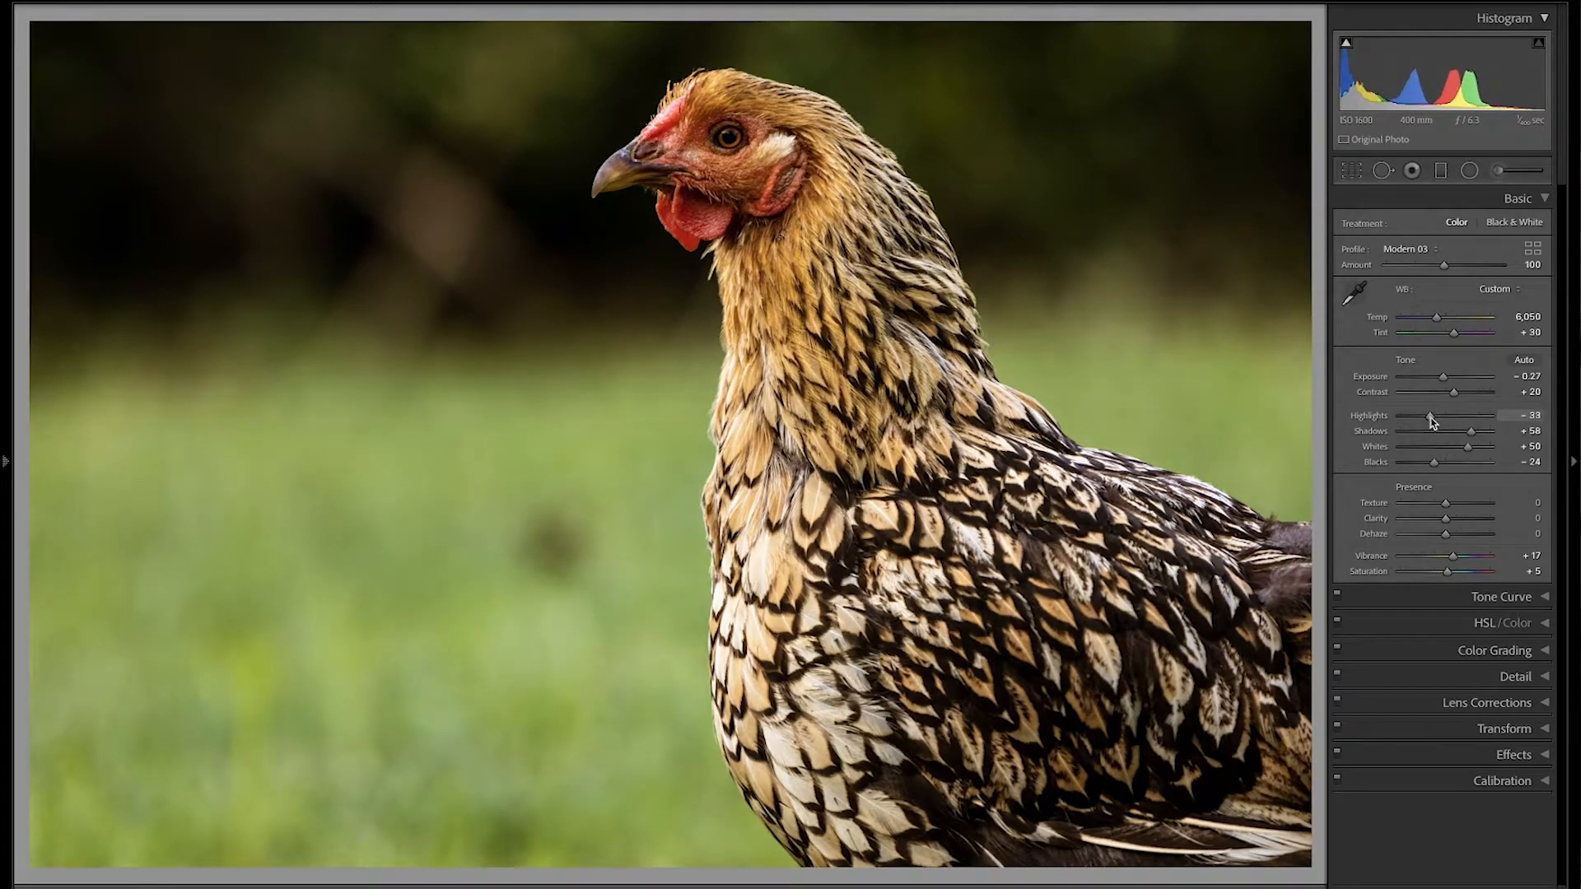
key("ctrl+z")
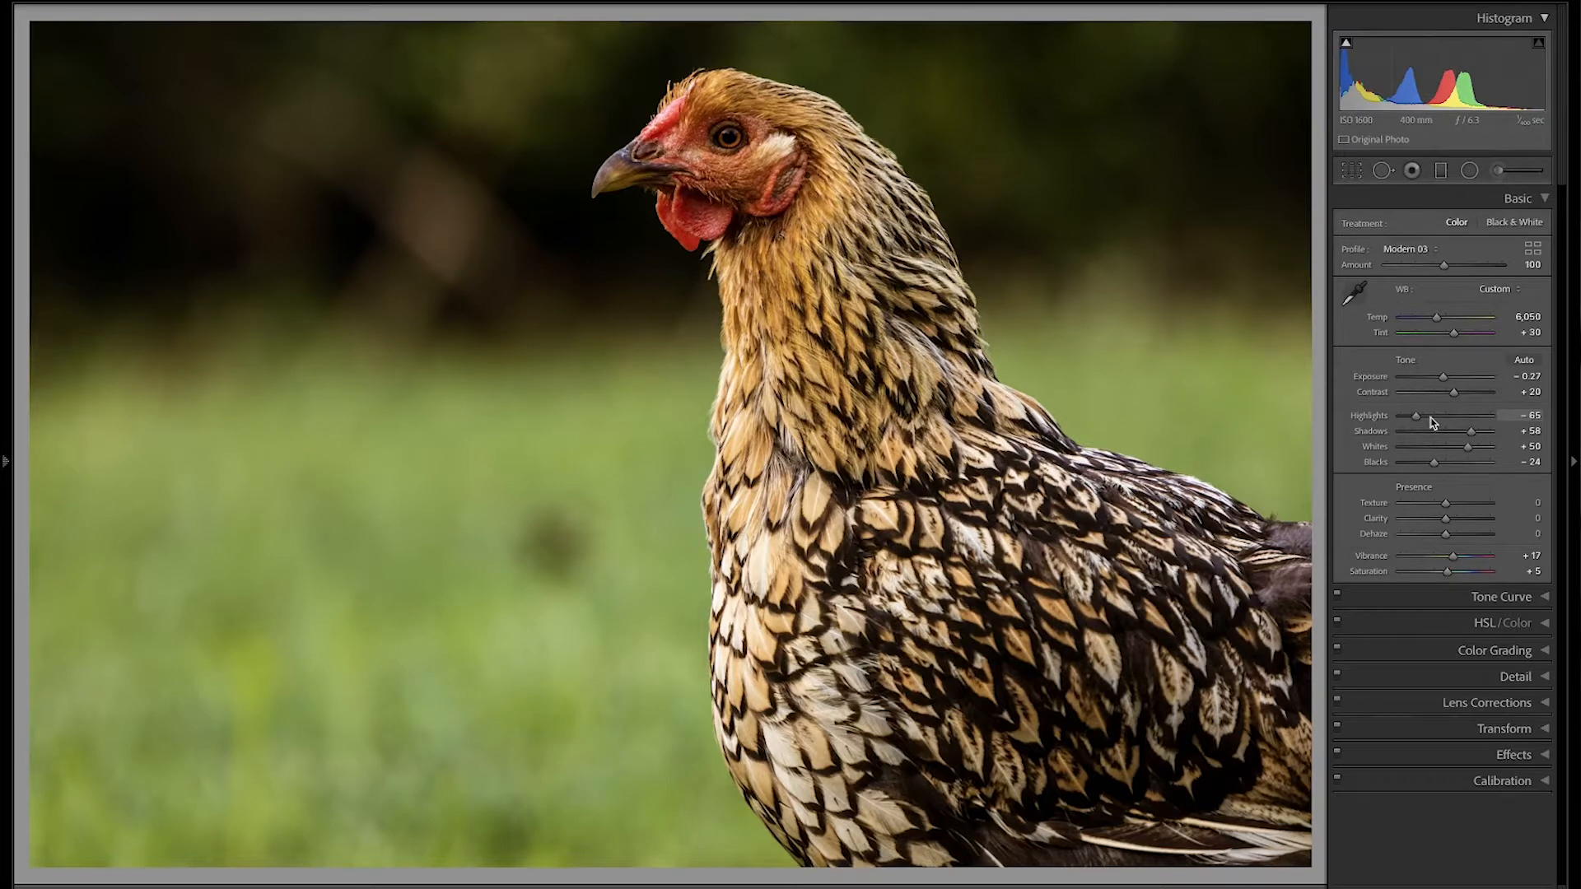
left_click(1527, 416)
key("BackSpace")
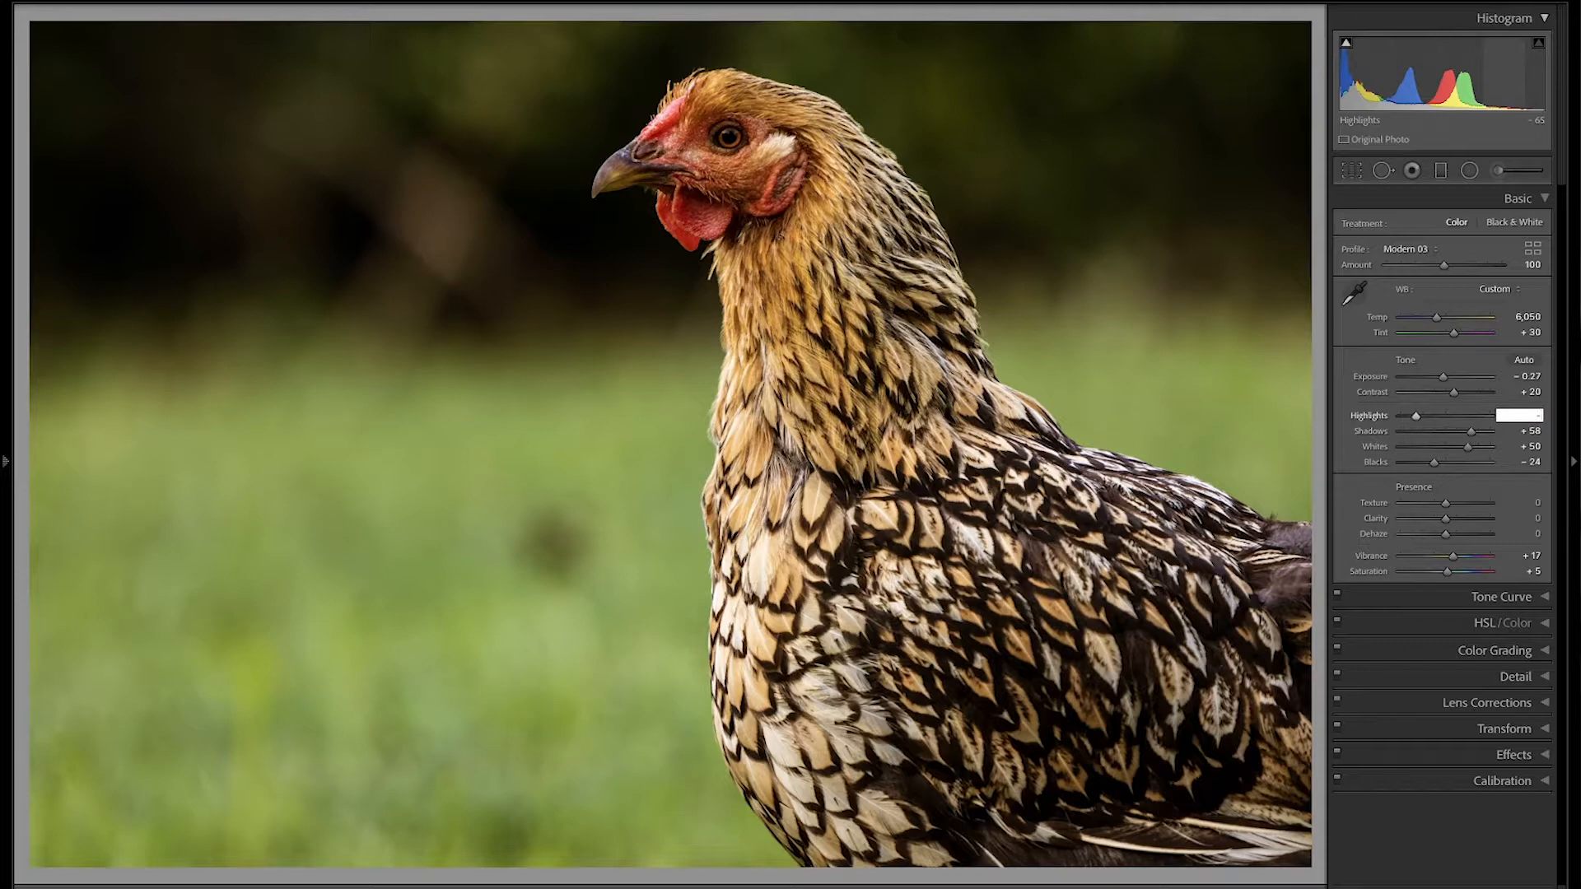
type("- 75")
key("Tab")
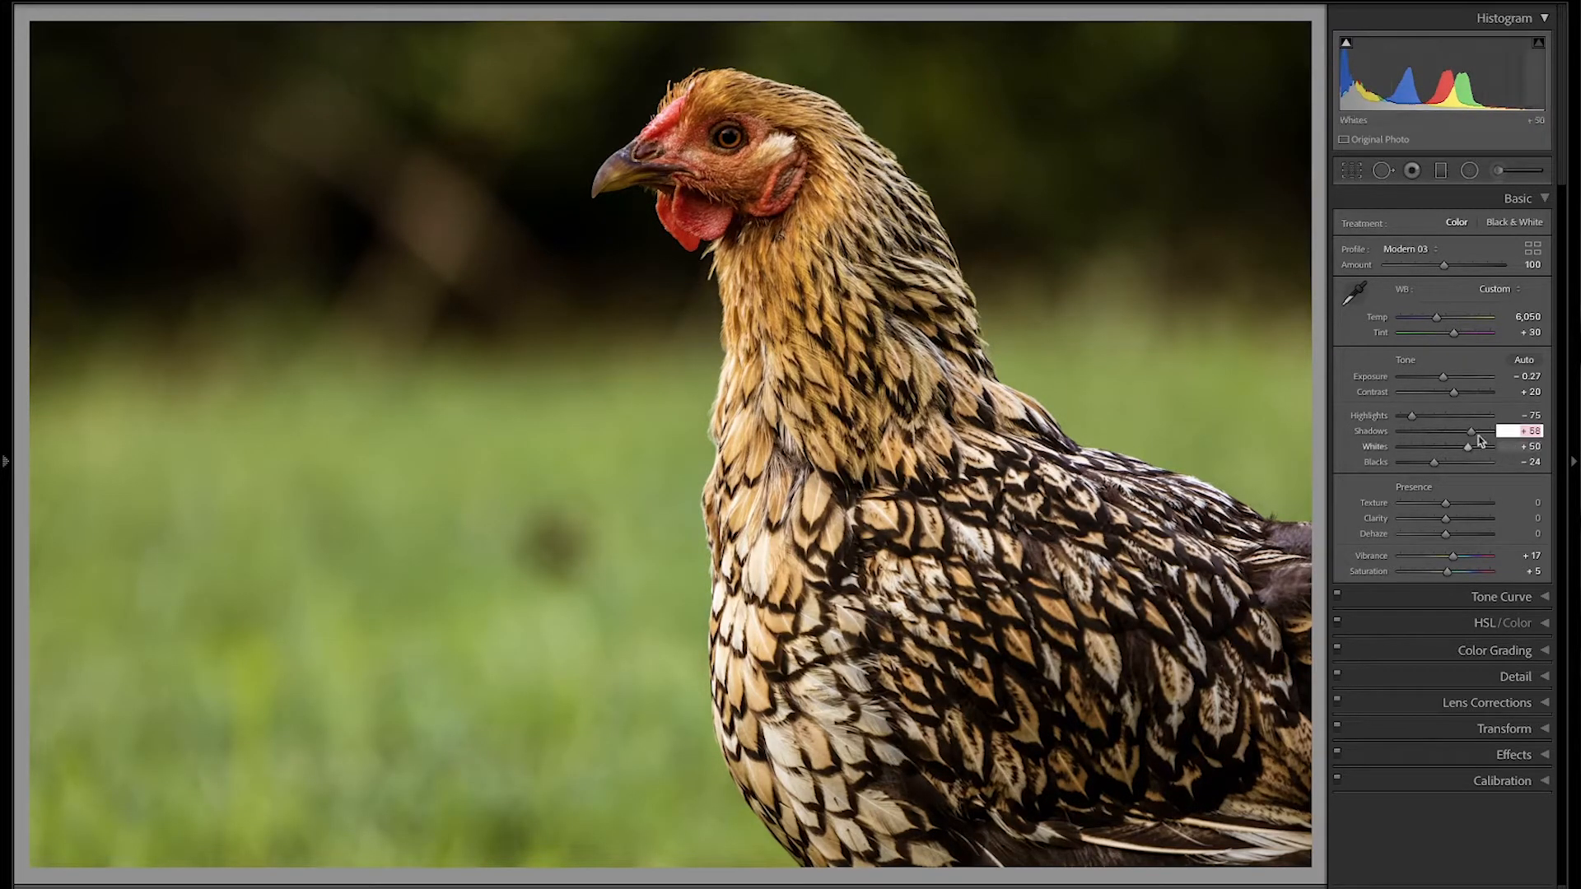
left_click_drag(1471, 432, 1455, 438)
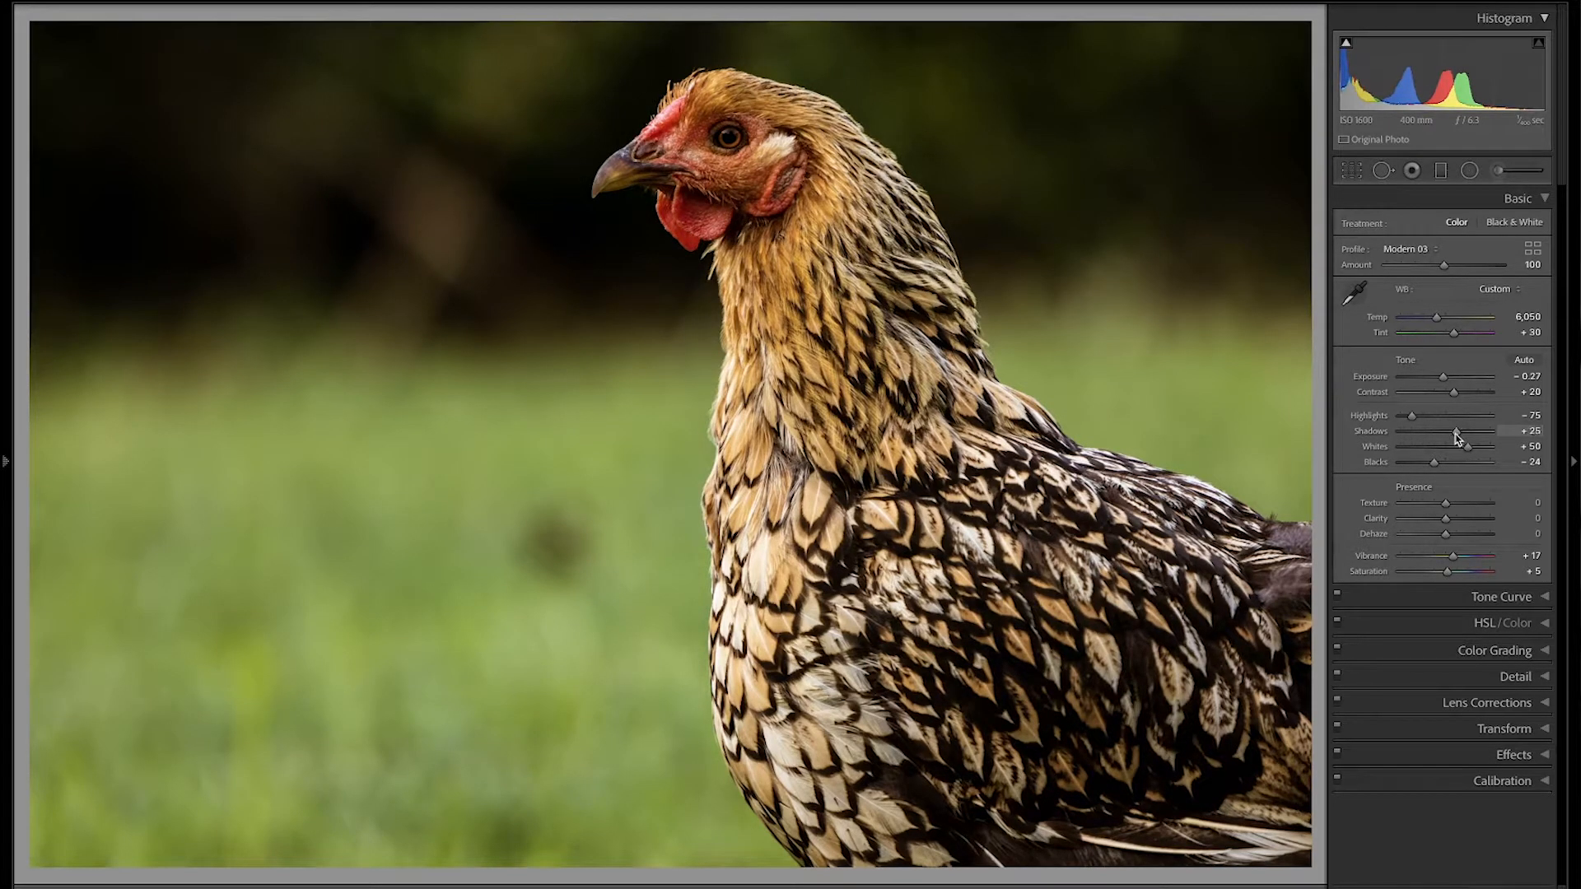
left_click(1536, 430)
left_click(1515, 415)
key("Return")
key("ctrl+z")
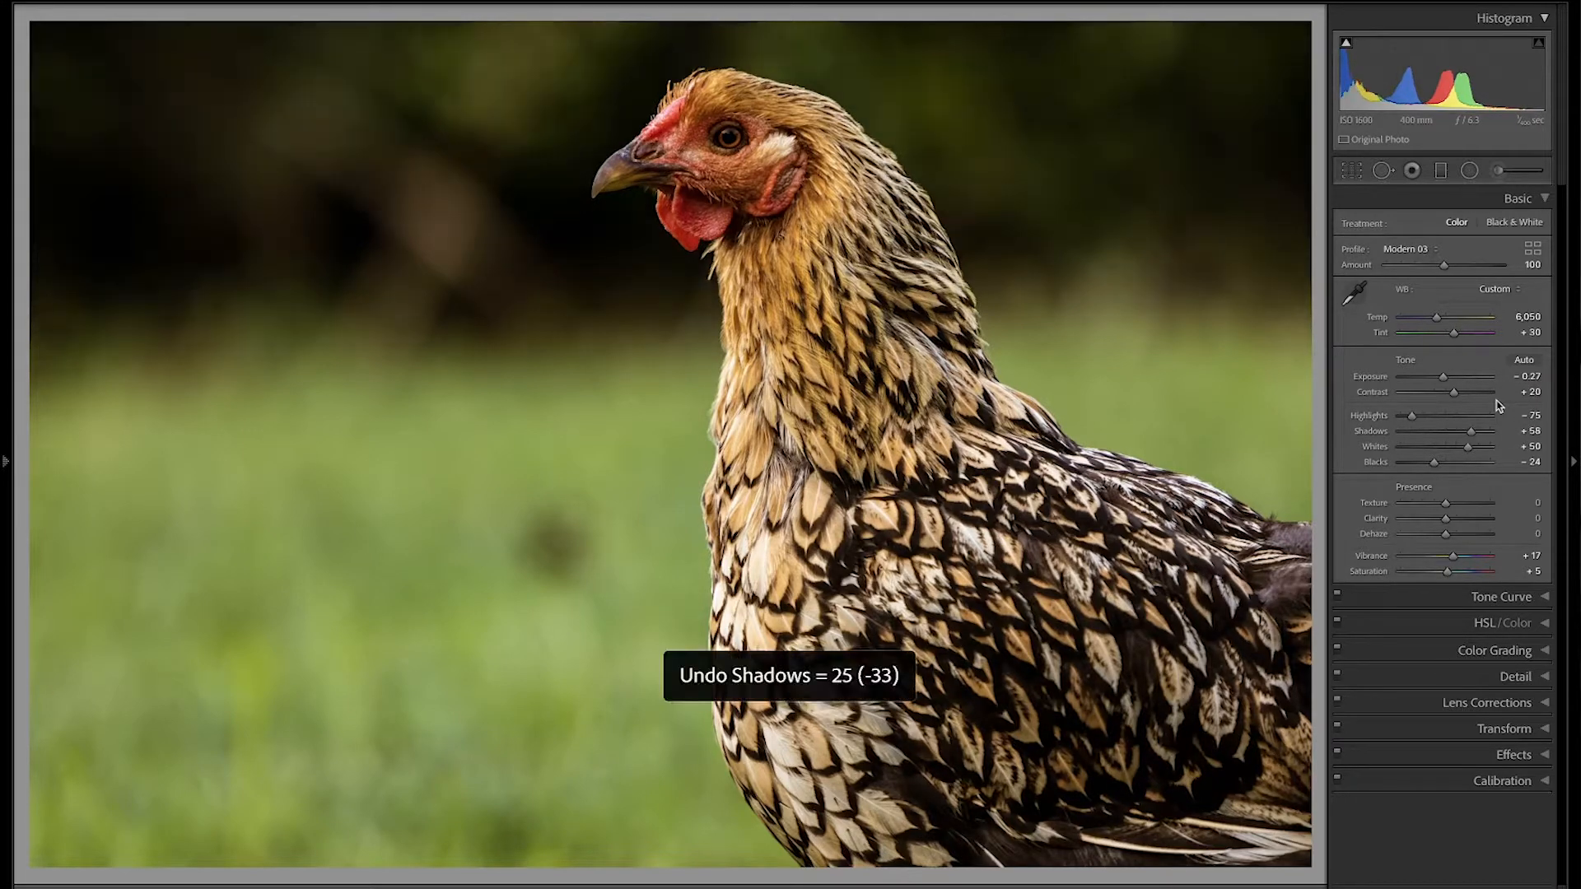
Set the shadows of the hen photo to +45.
left_click(1524, 432)
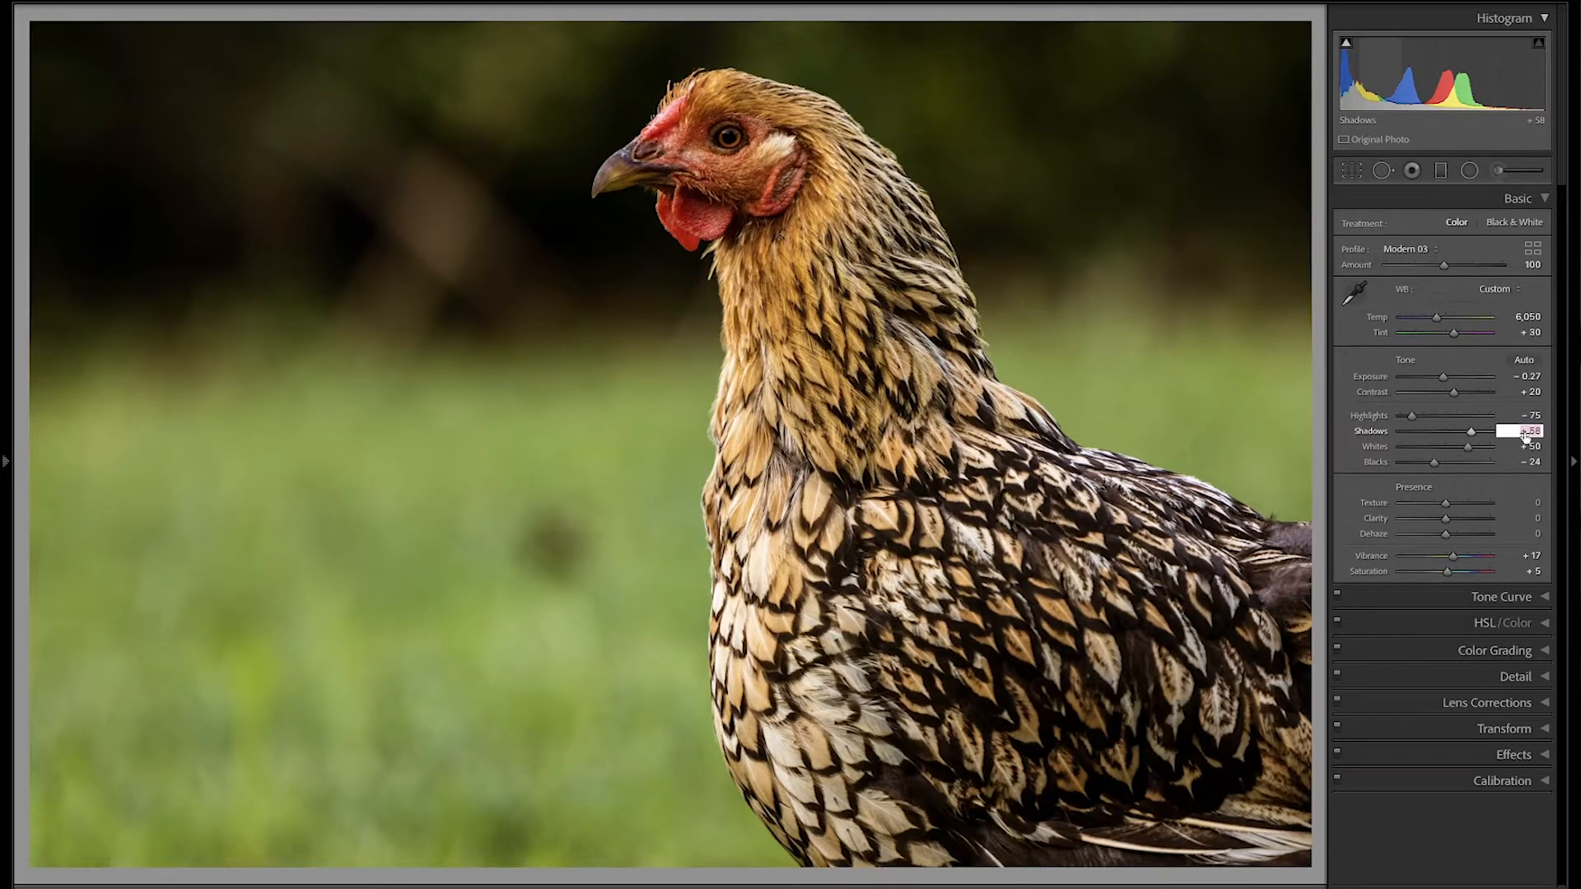
type("45")
key("Tab")
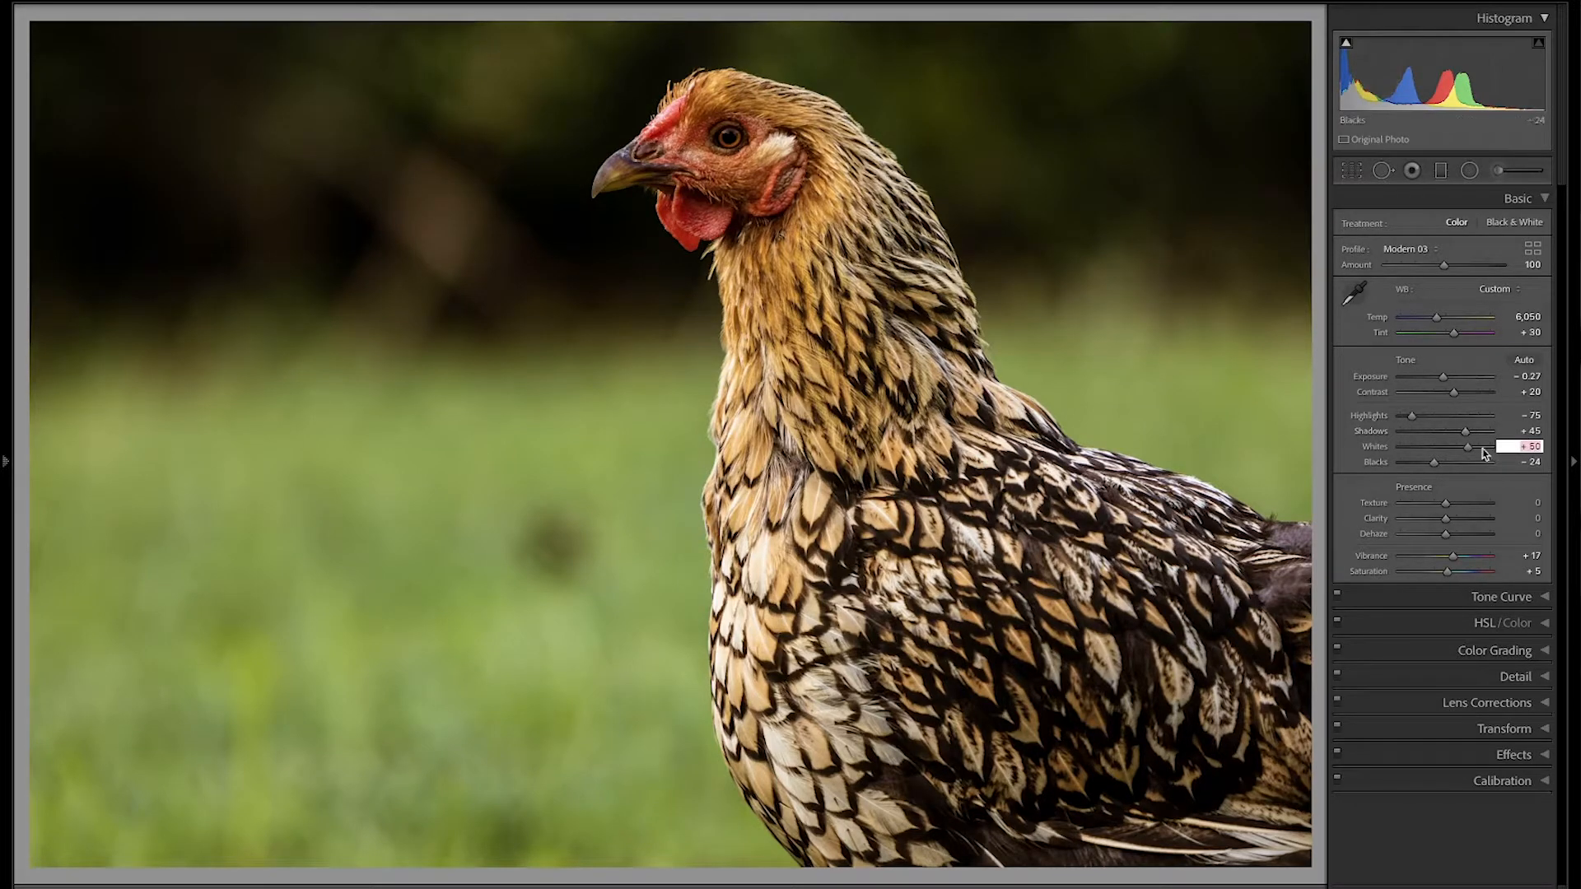
Try a slightly lower whites value, undo it, and set the whites to +55.
mouse_move(1470, 451)
left_mouse_down()
mouse_move(1442, 450)
mouse_move(1469, 452)
left_mouse_up()
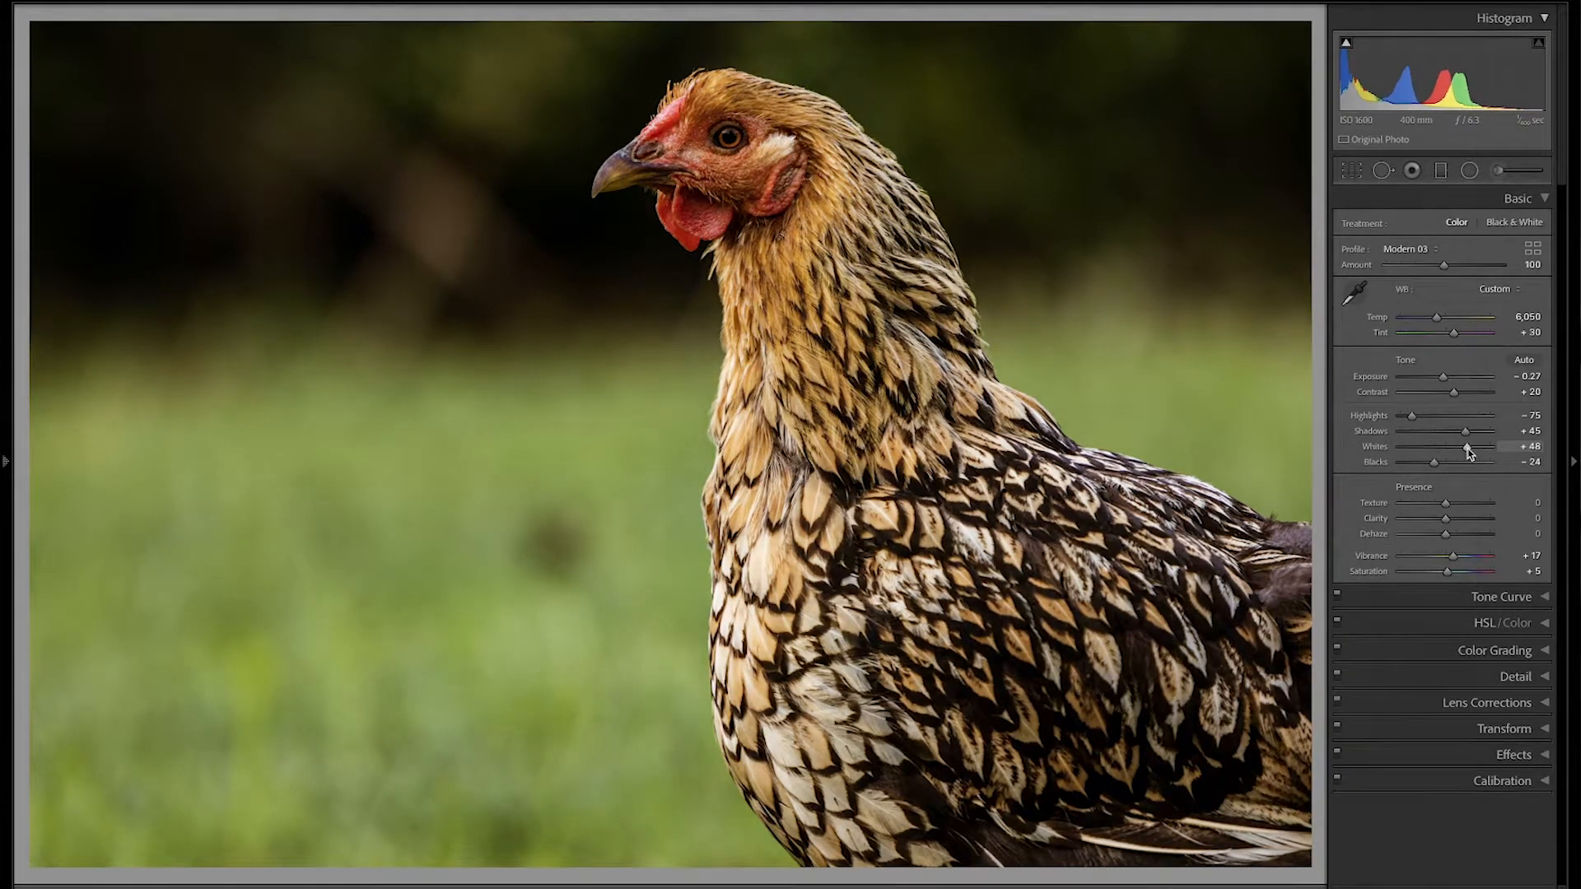
key("ctrl+z")
left_click(1532, 448)
type("55")
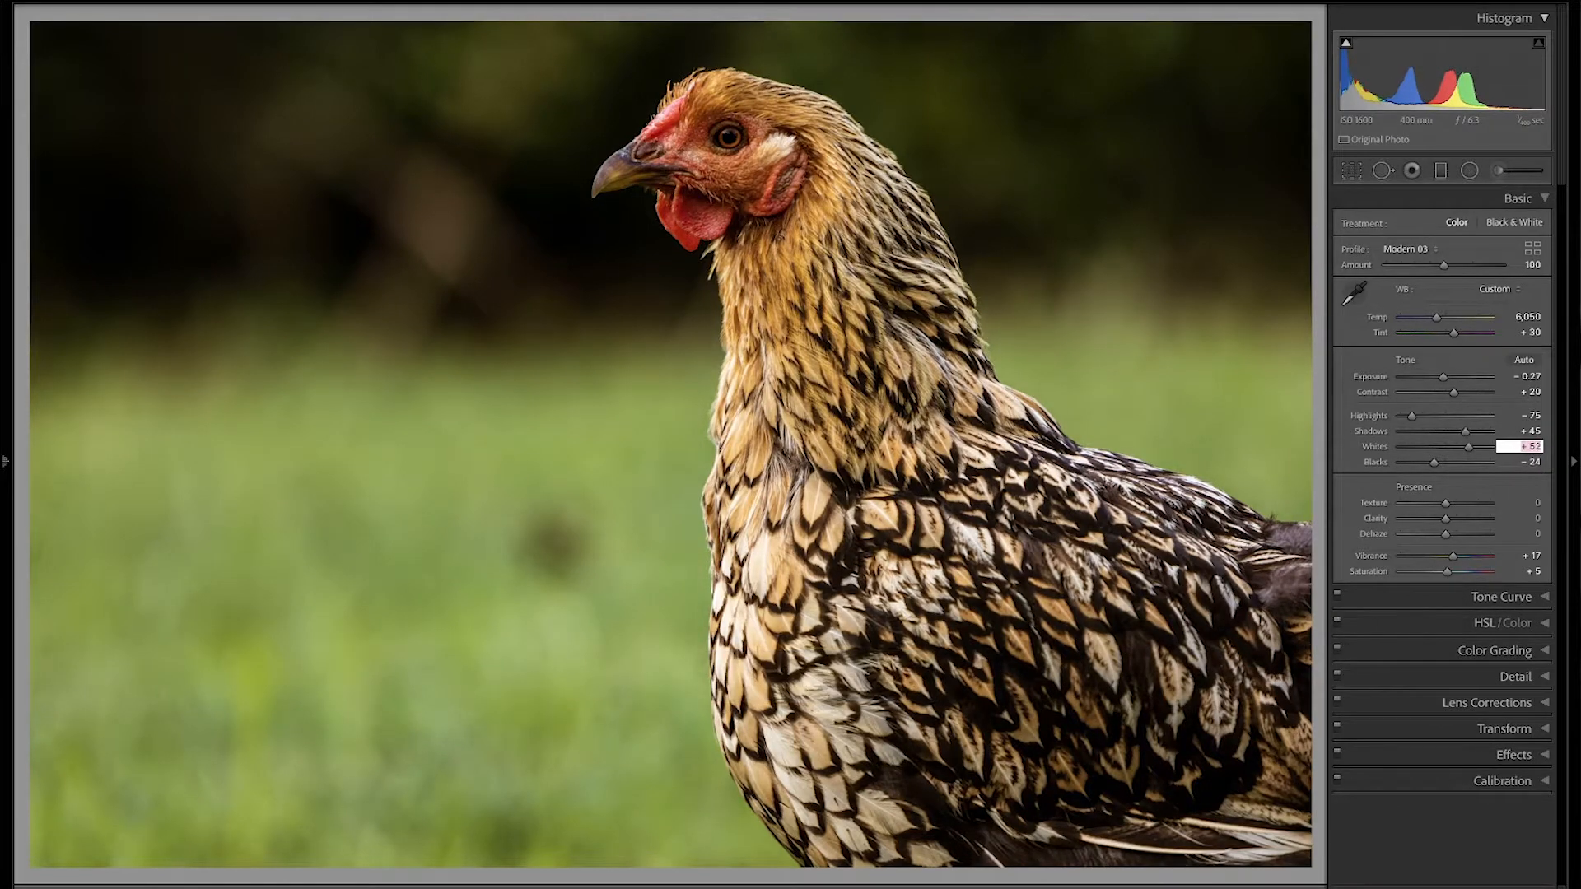
key("Tab")
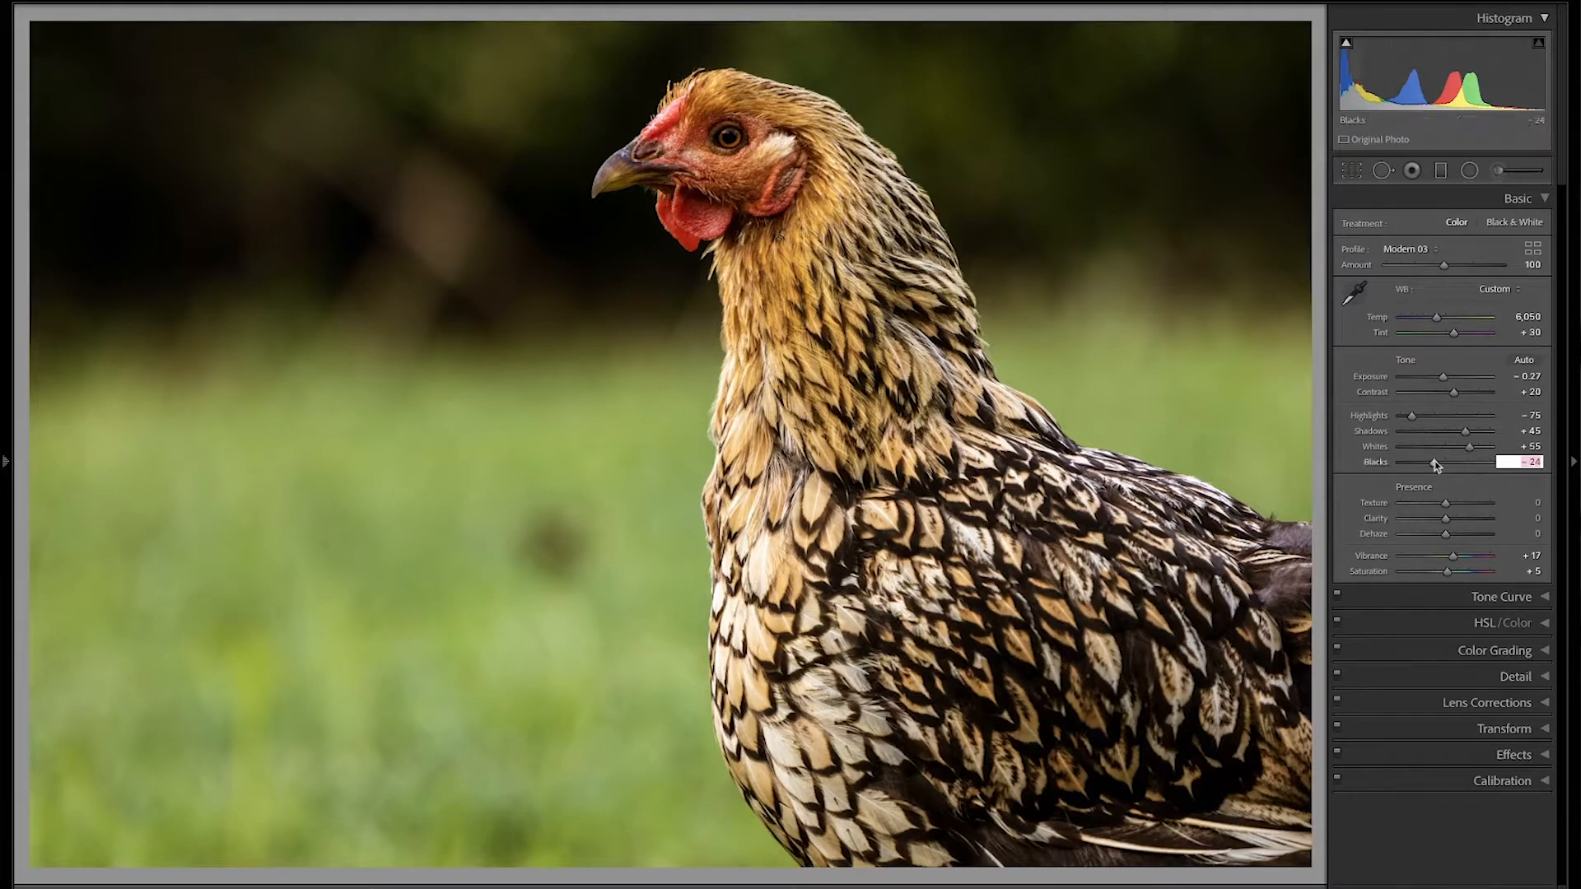
left_click_drag(1435, 466, 1416, 466)
left_click(1531, 465)
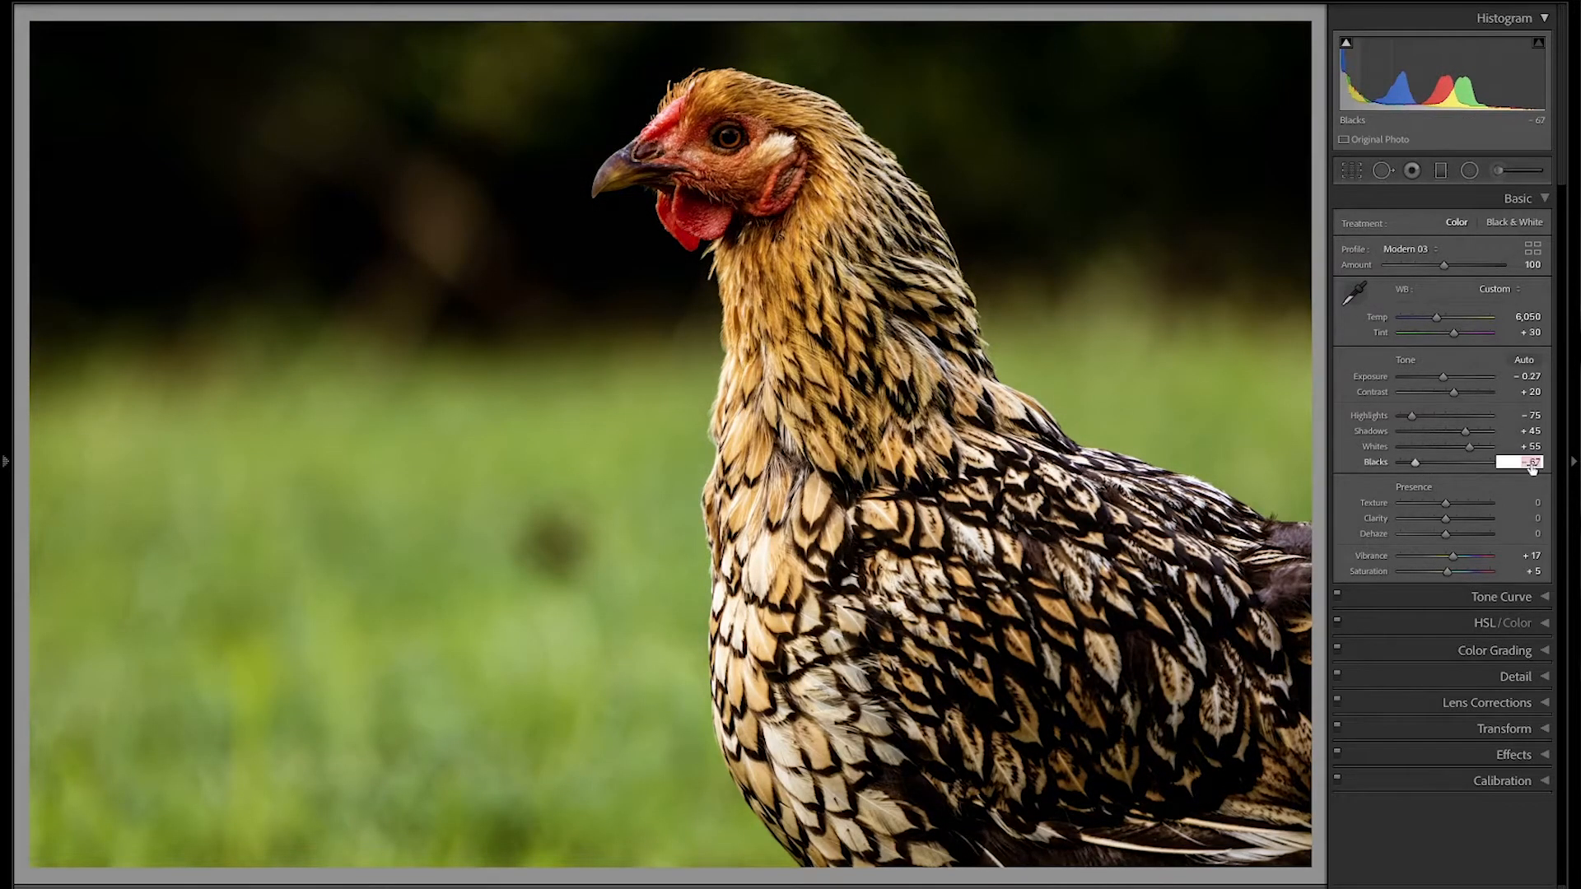
key("ctrl+z")
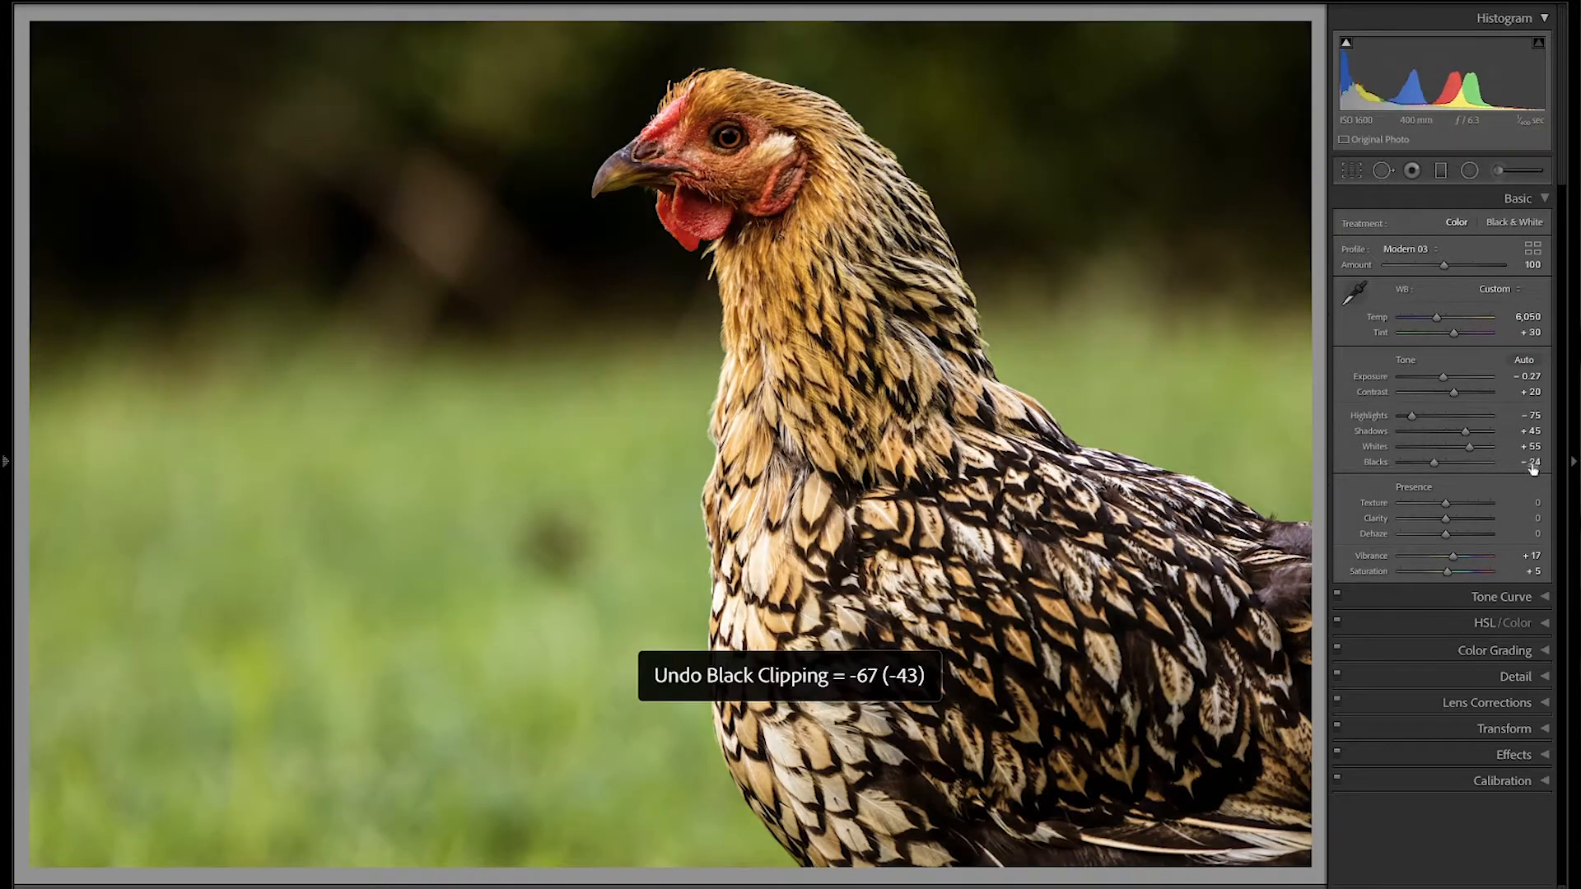
Deepen the dark tones of the photo by setting the blacks to -40.
left_click(1533, 465)
type("-40")
key("Return")
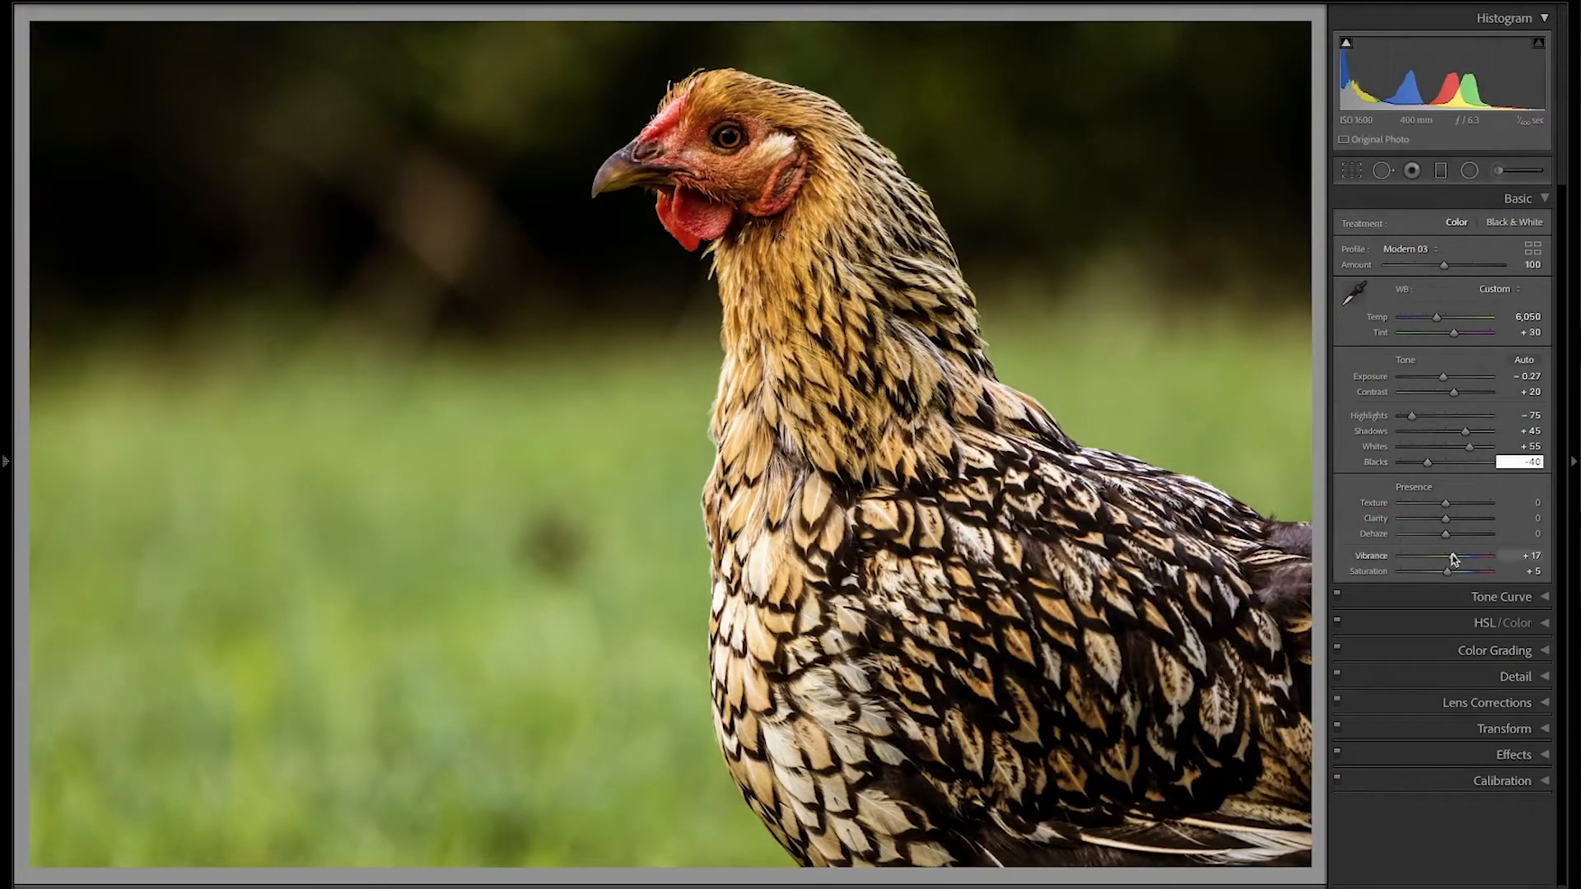
Reset both the vibrance and the saturation of the photo to 0.
double_click(1454, 557)
left_click_drag(1448, 572, 1449, 575)
double_click(1449, 576)
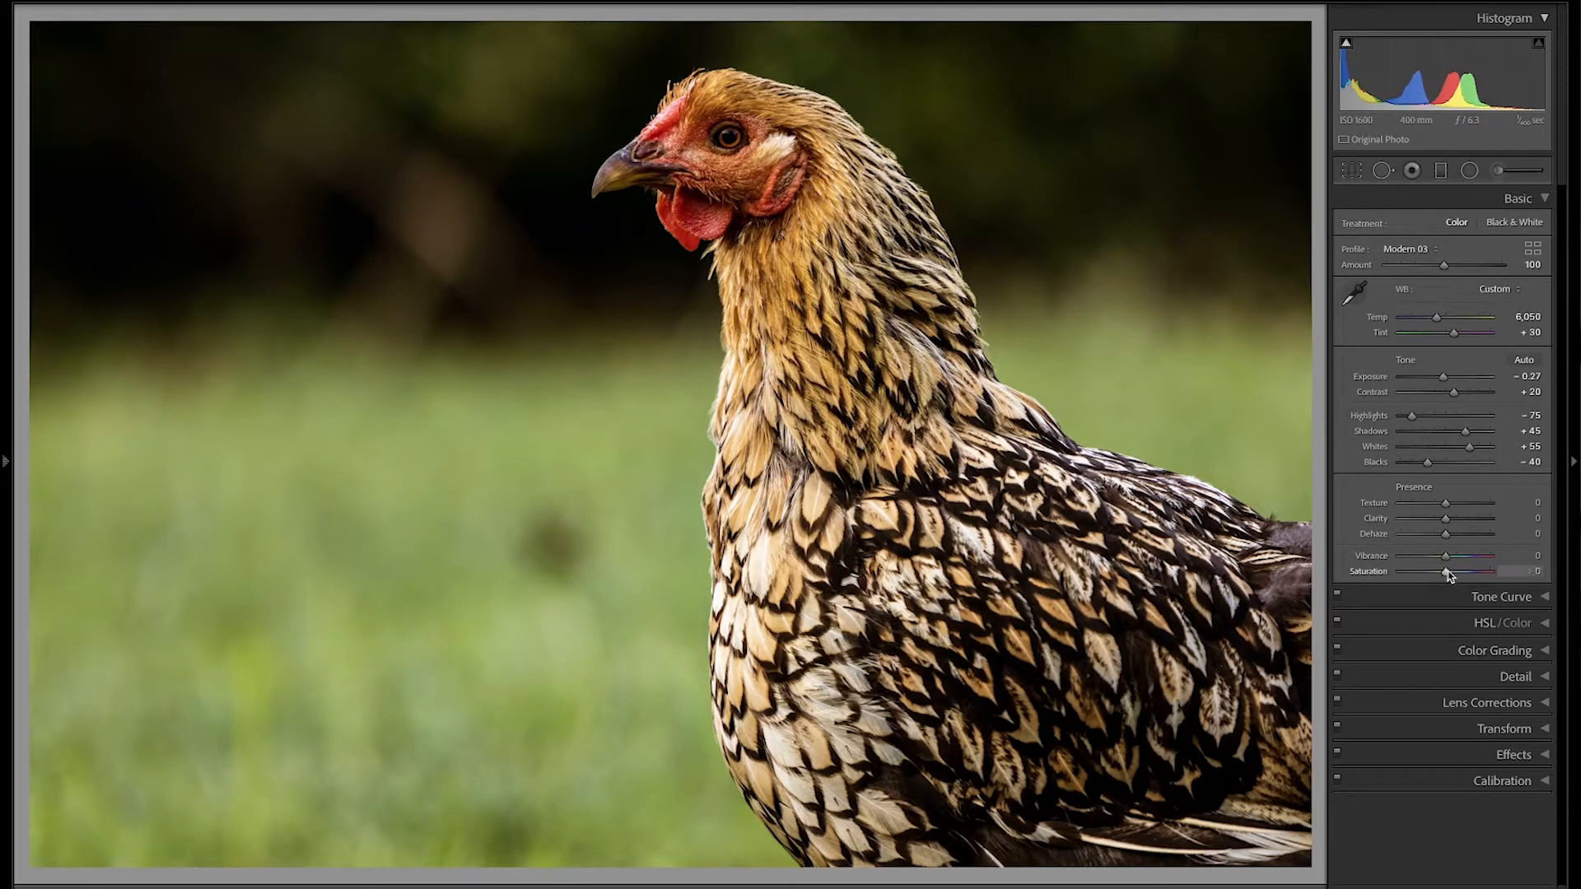
Set the texture to +15 and the clarity to +15, and close the basic adjustments.
left_click(1537, 502)
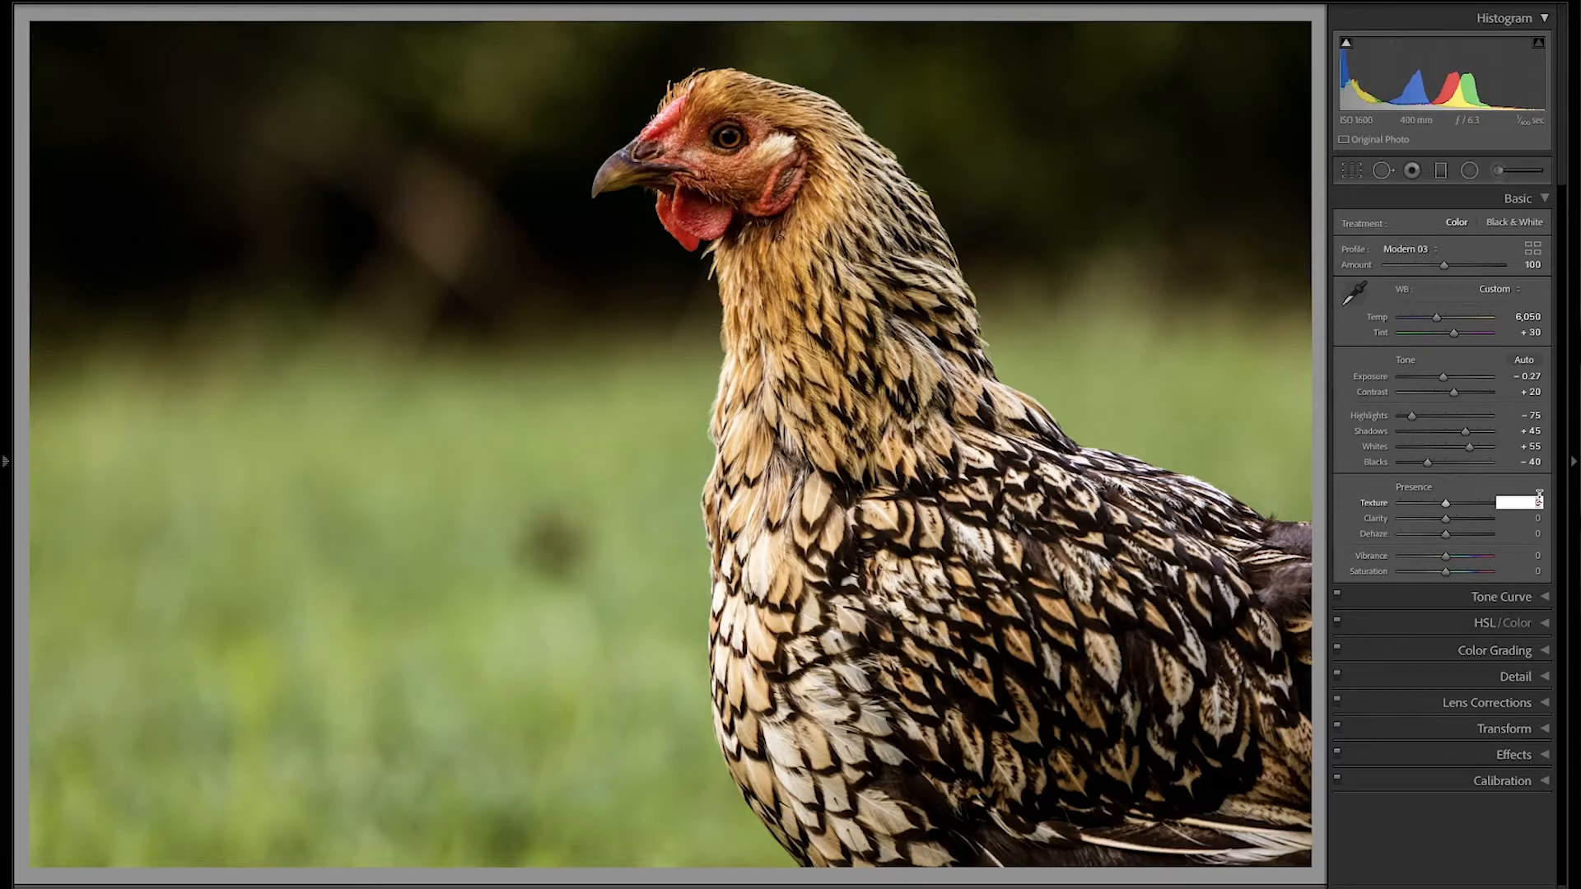
type("15")
key("Tab")
type("15")
key("Return")
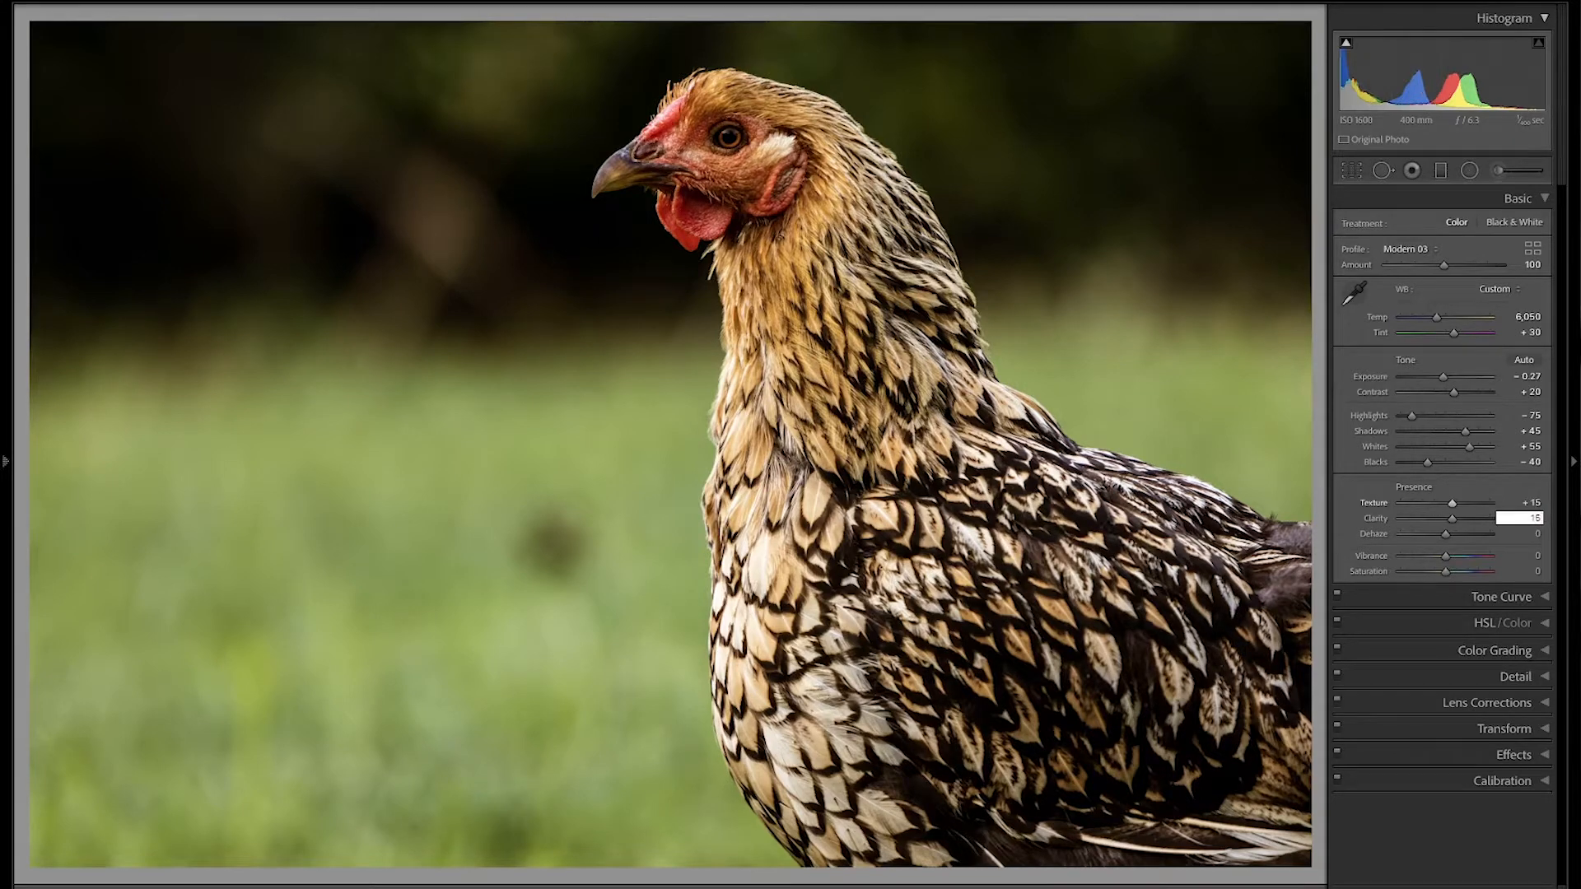
left_click(1474, 201)
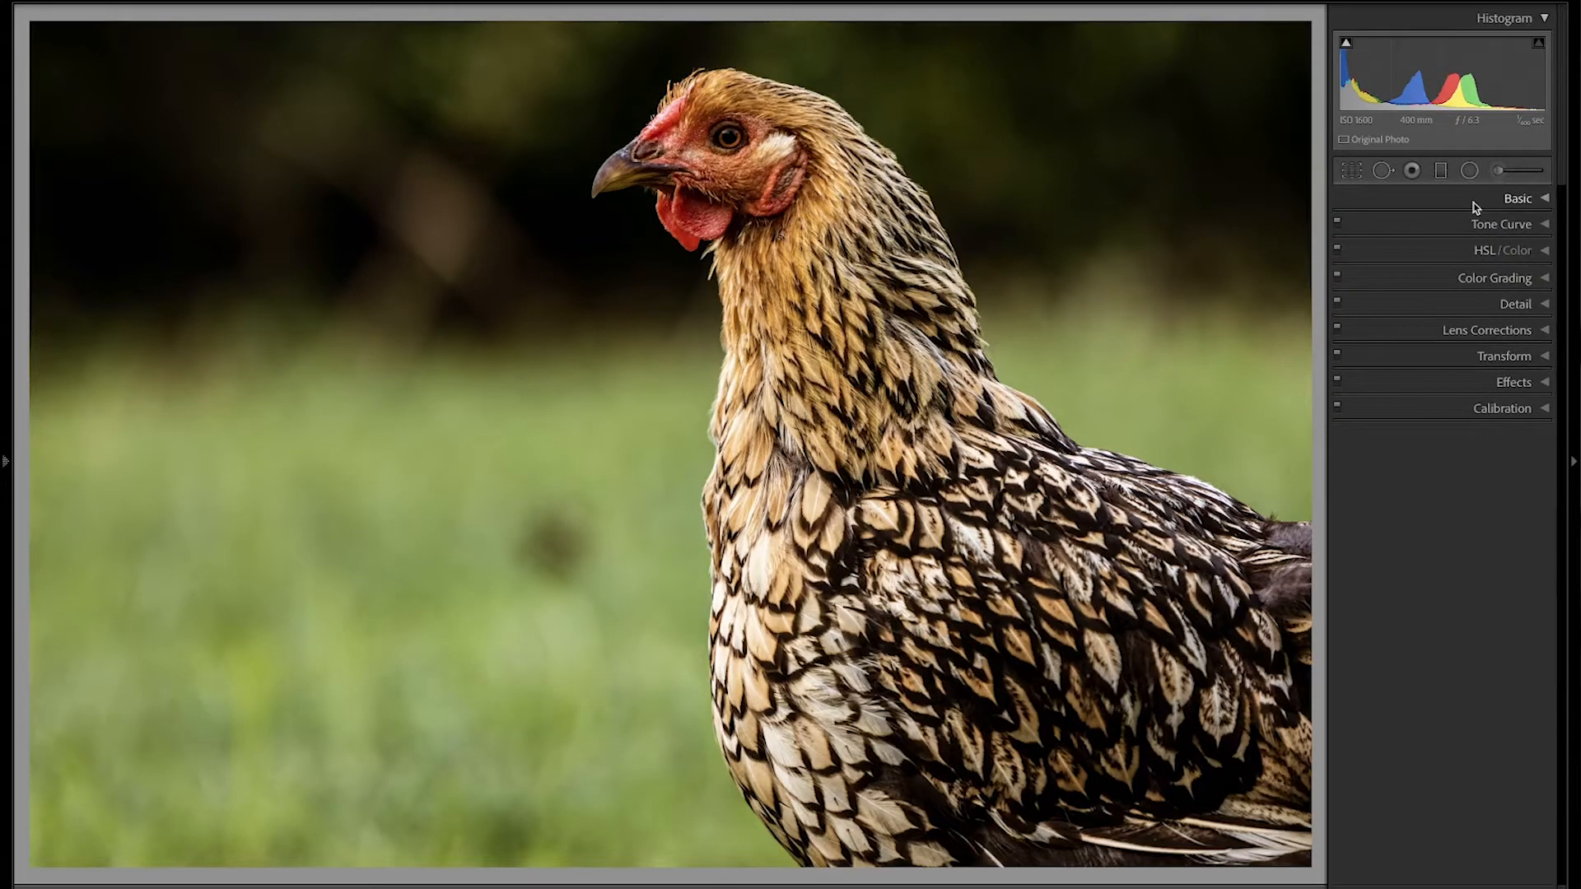
Set the sharpening amount to 60 and the luminance noise reduction to 20, and close the detail adjustments.
left_click(1408, 307)
left_click(1533, 498)
type("60")
key("Tab")
key("Tab")
key("Tab")
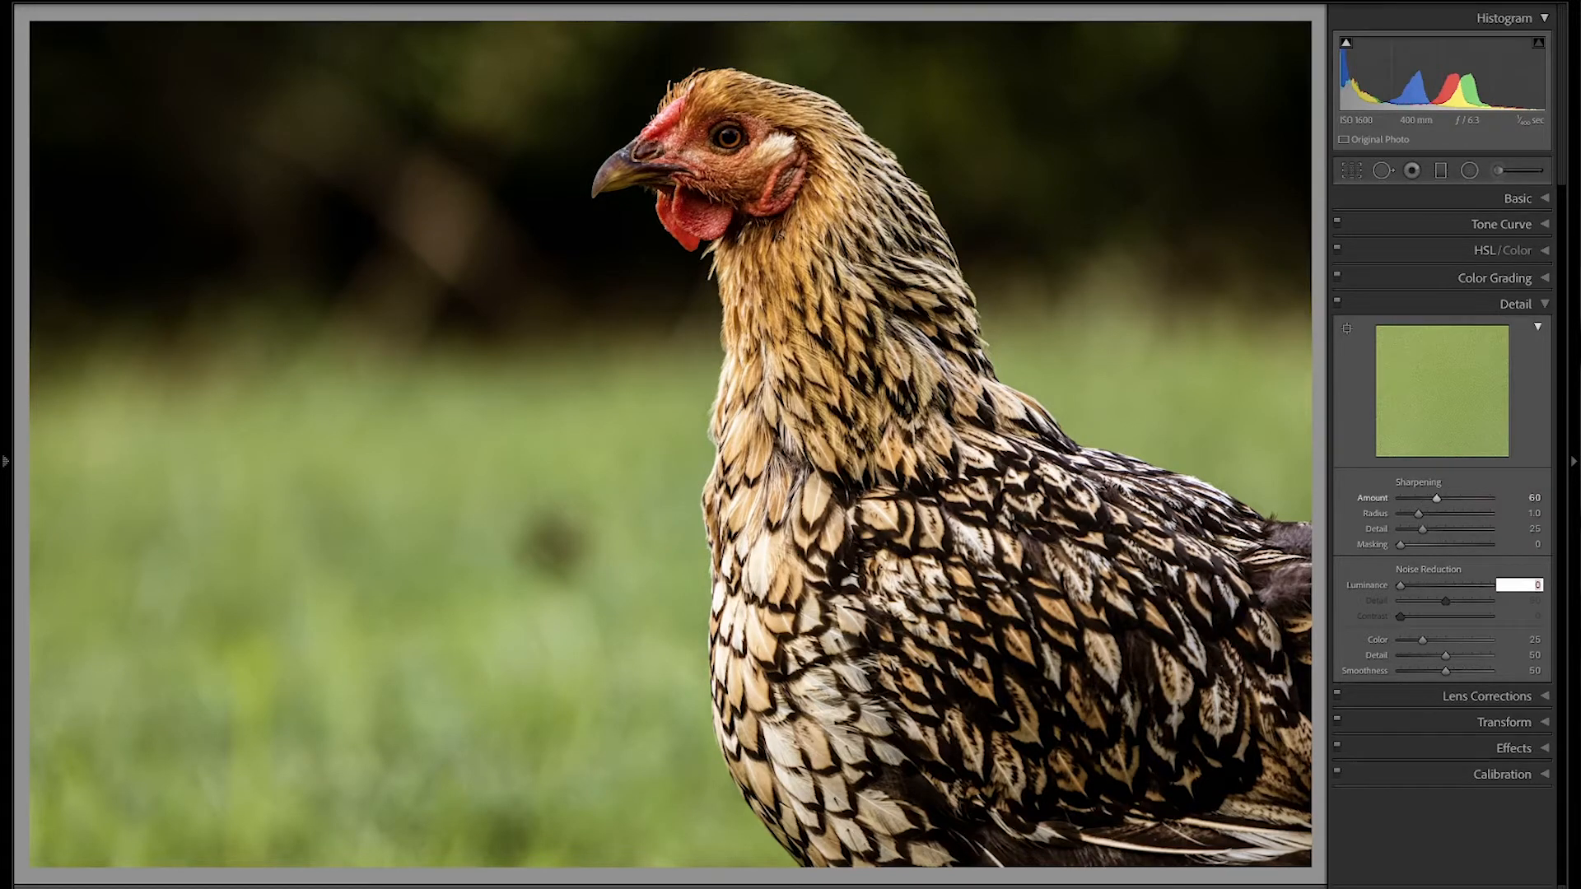
key("Return")
key("Tab")
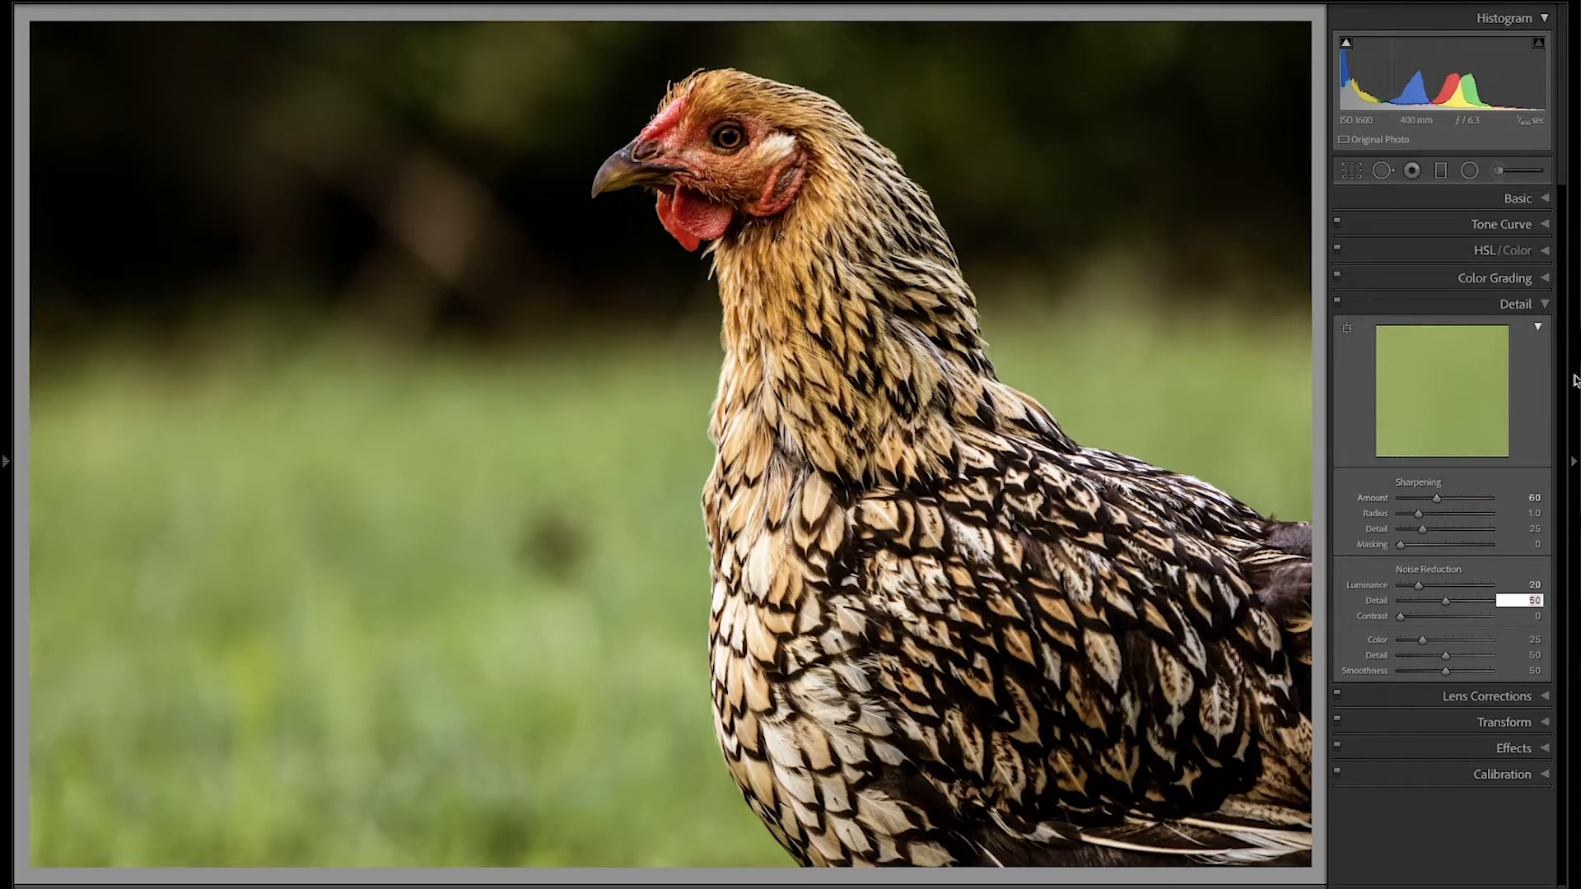
left_click(1552, 306)
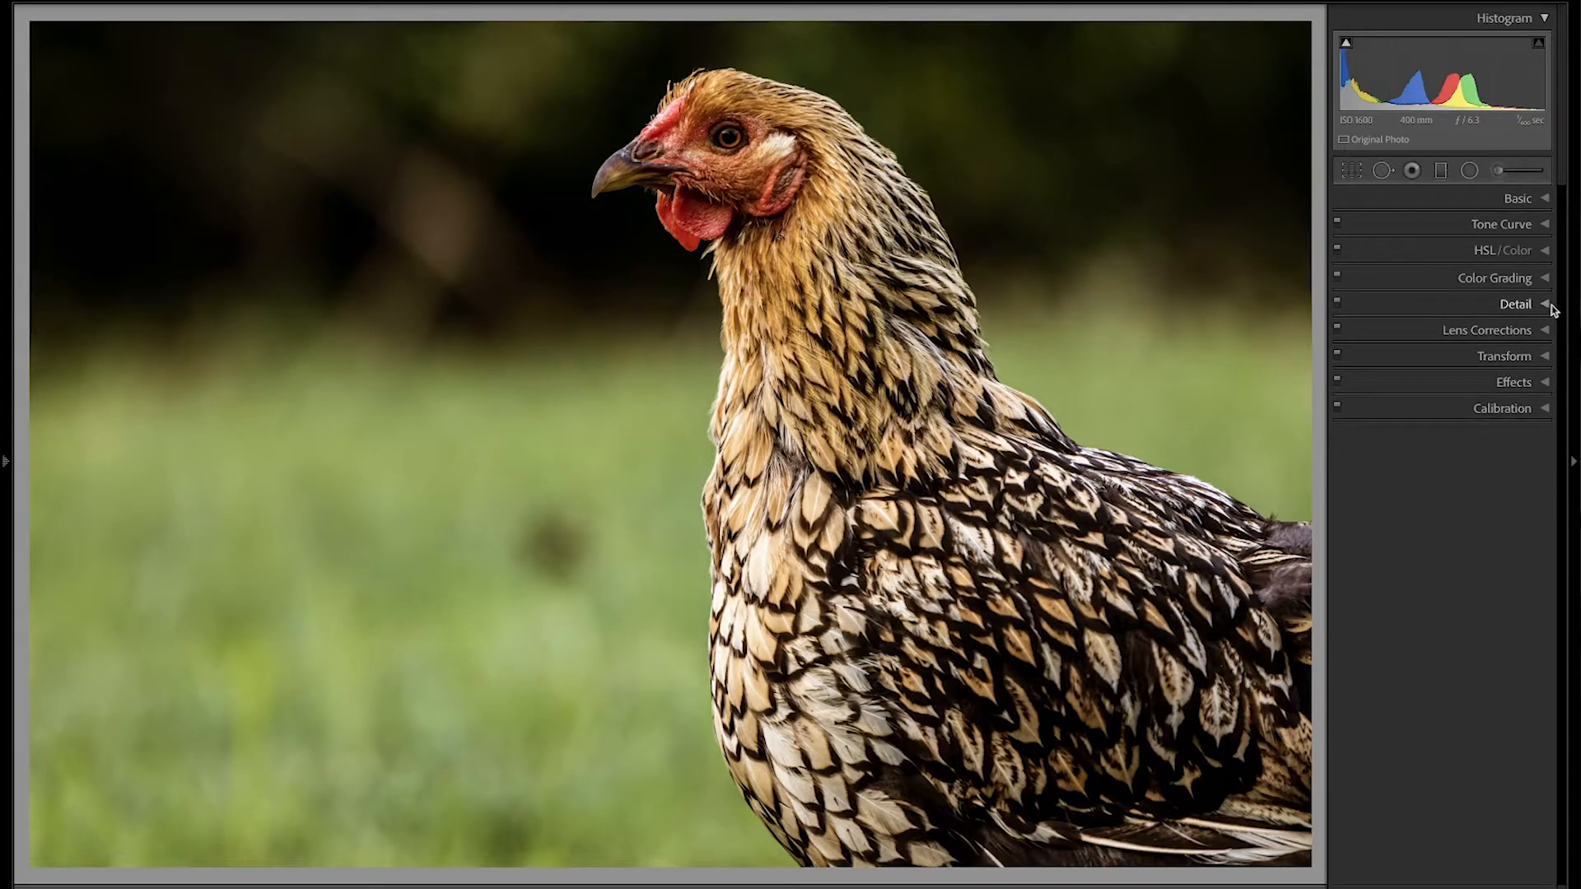
Crop the photo to a vertical 4 x 5 / 8 x 10 frame, placing the hen's eye on the left vertical third line.
key("r")
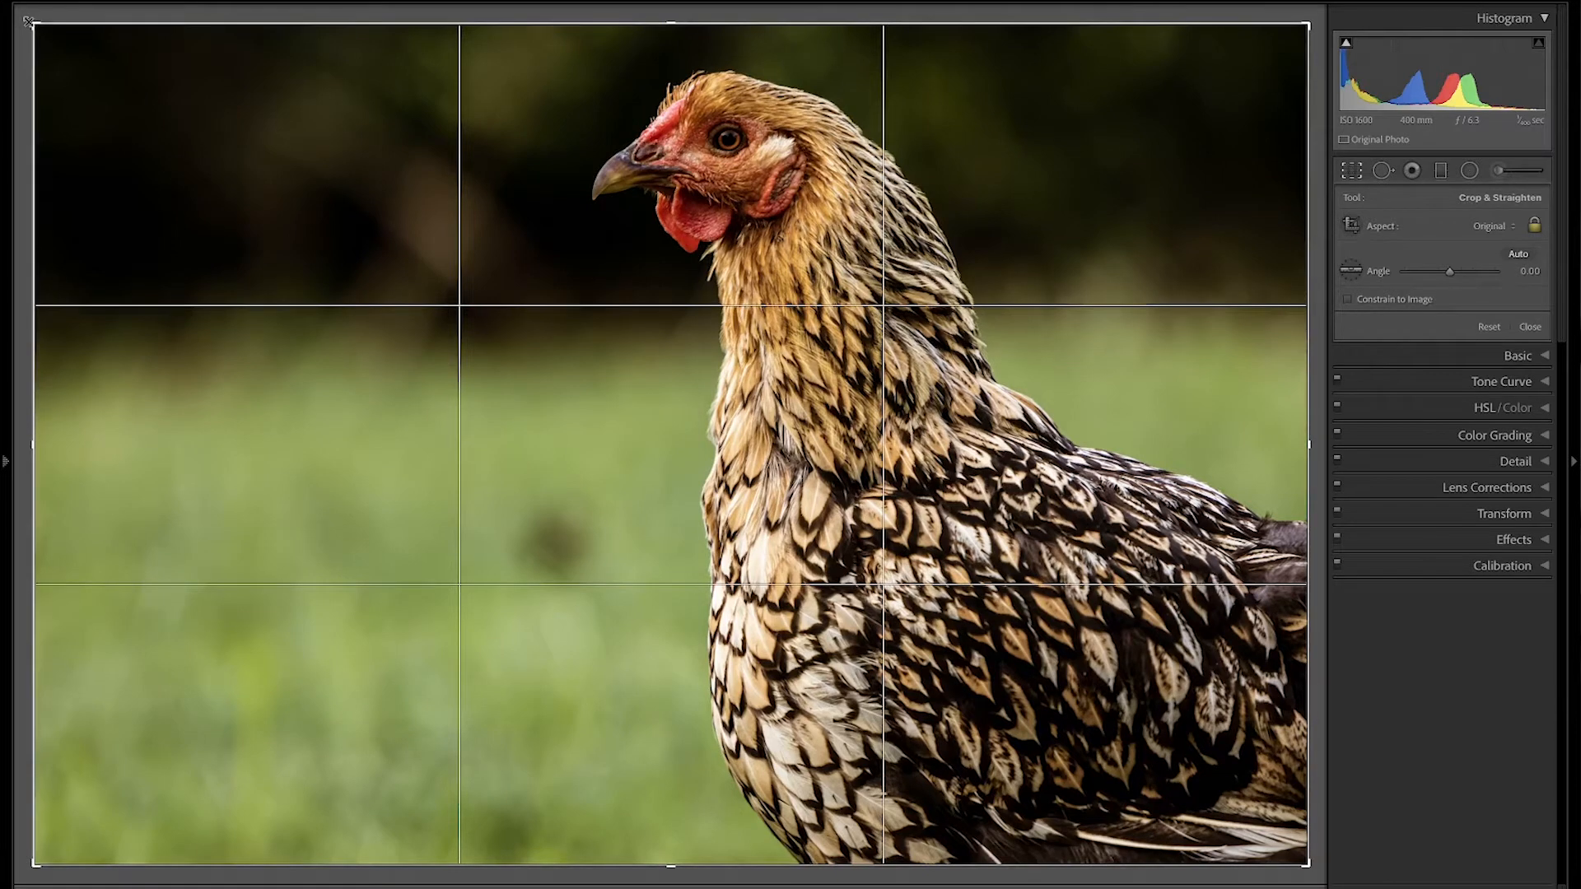
left_click(1482, 229)
left_click(1463, 289)
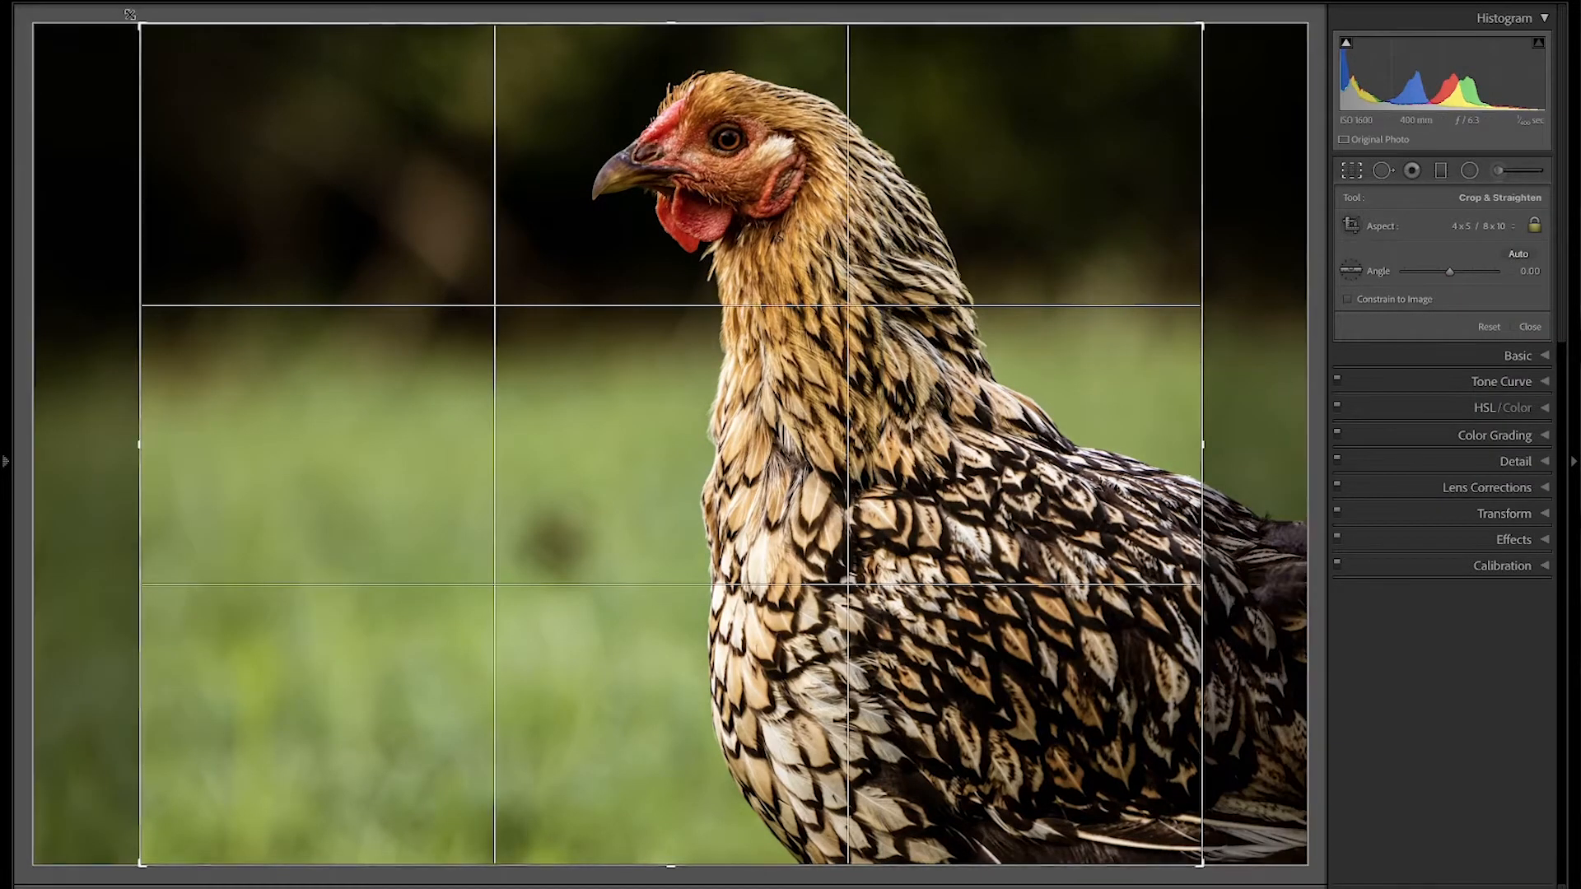
left_click_drag(136, 22, 360, 42)
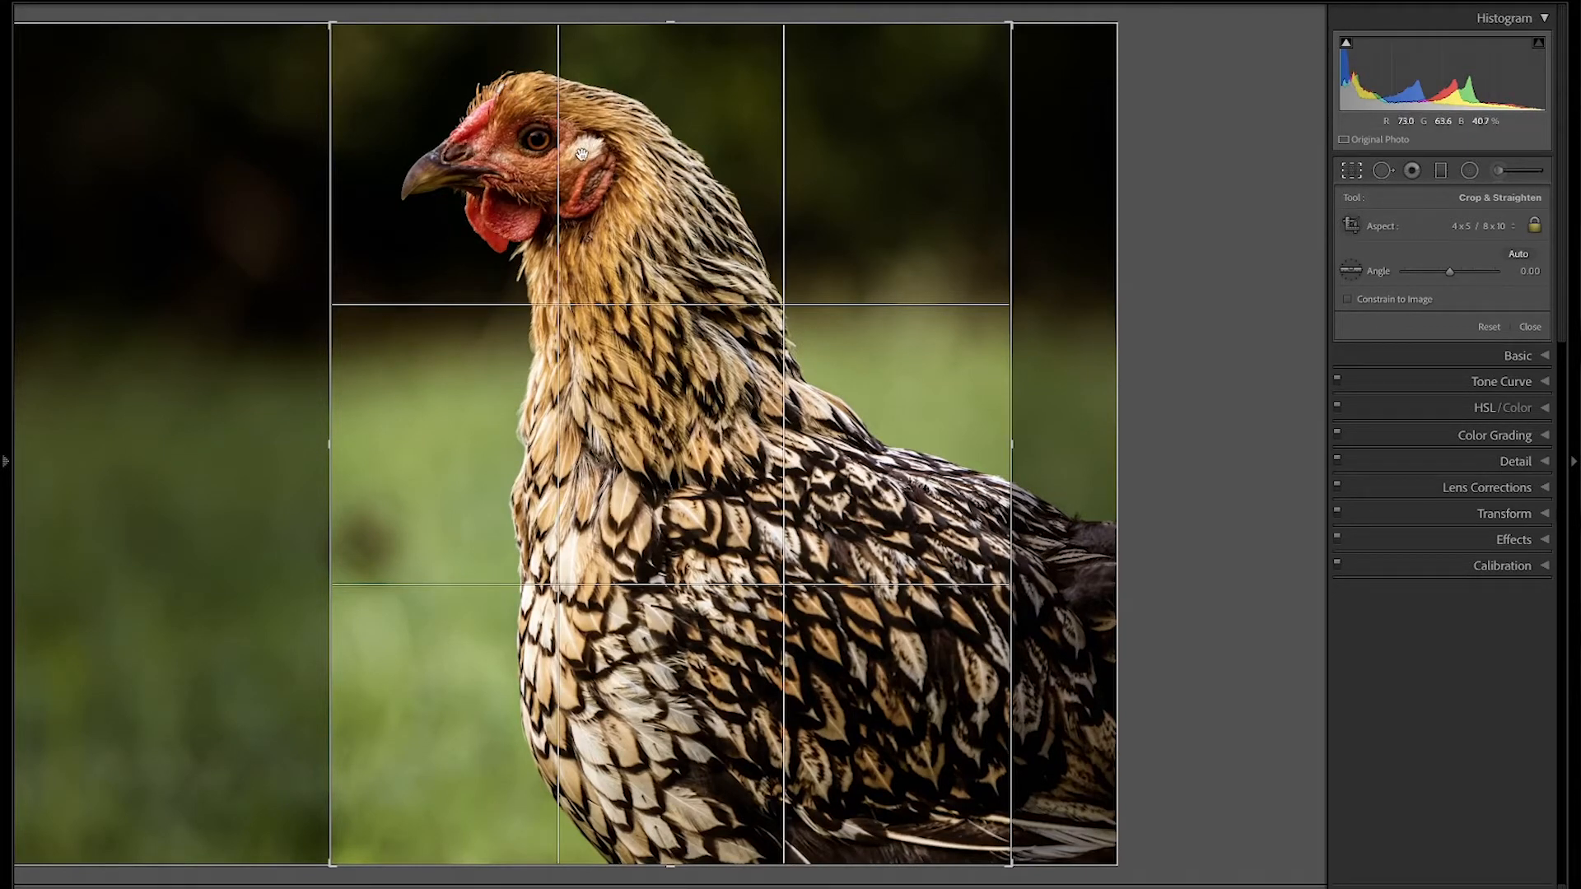
left_click_drag(581, 154, 602, 153)
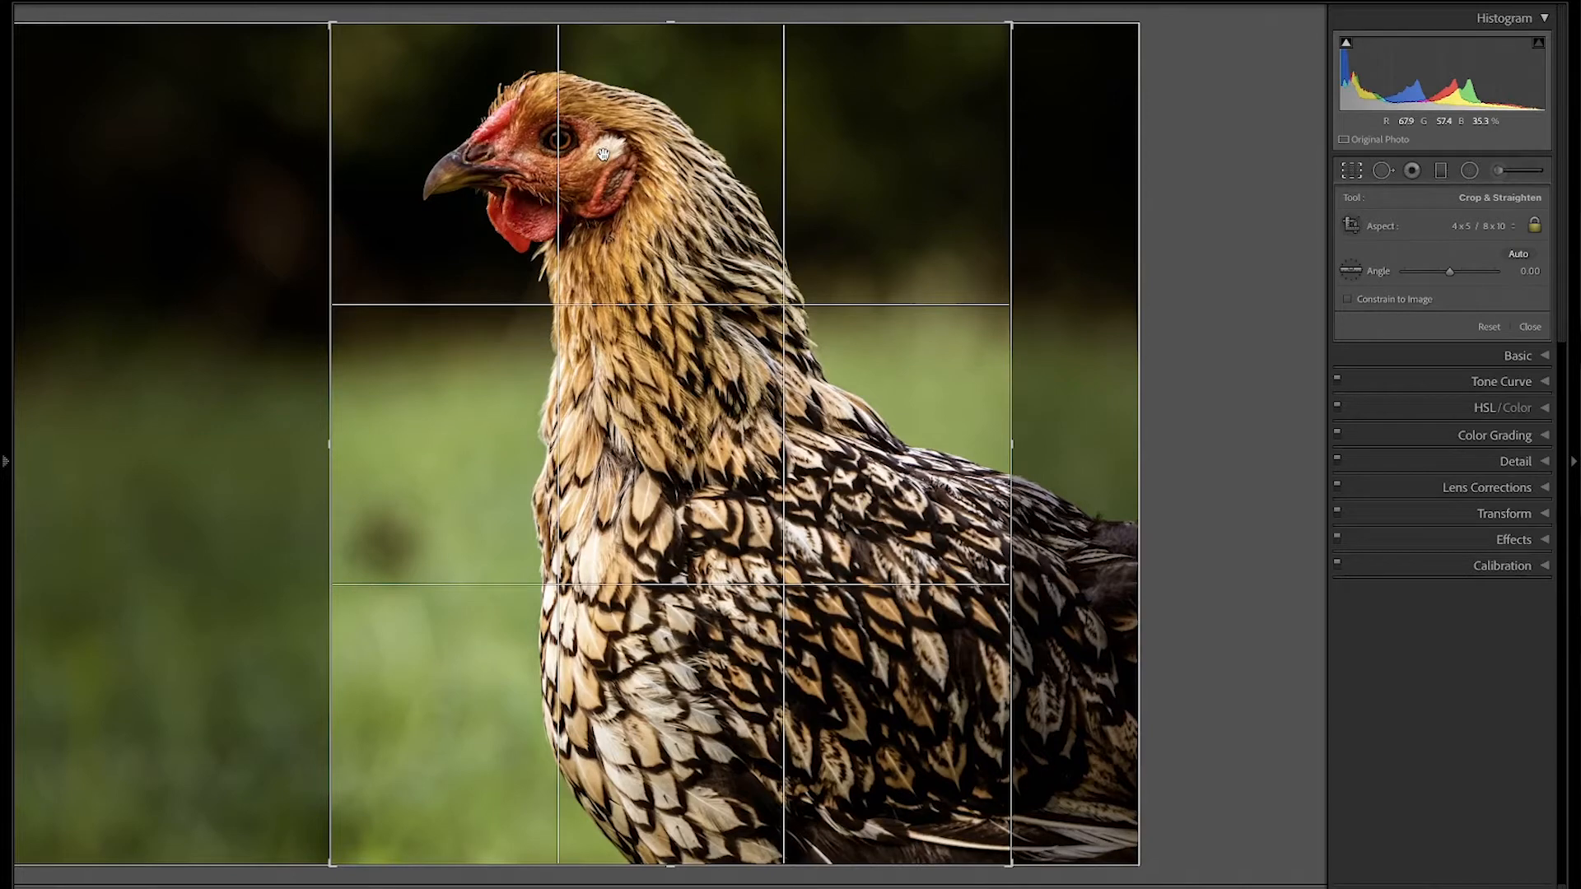
left_click_drag(603, 153, 607, 154)
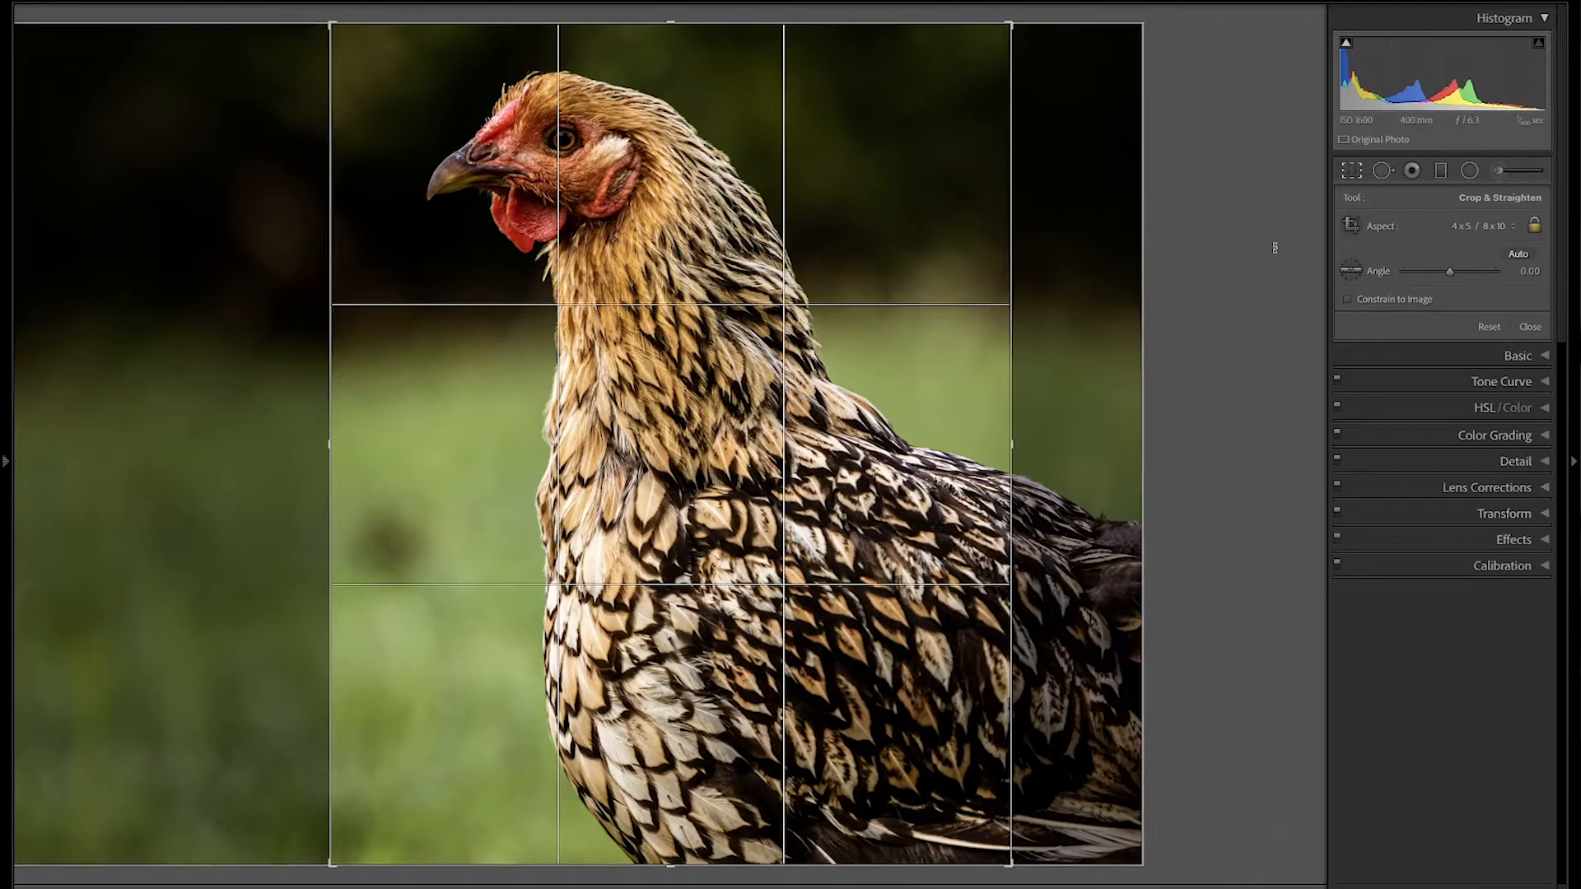
key("Return")
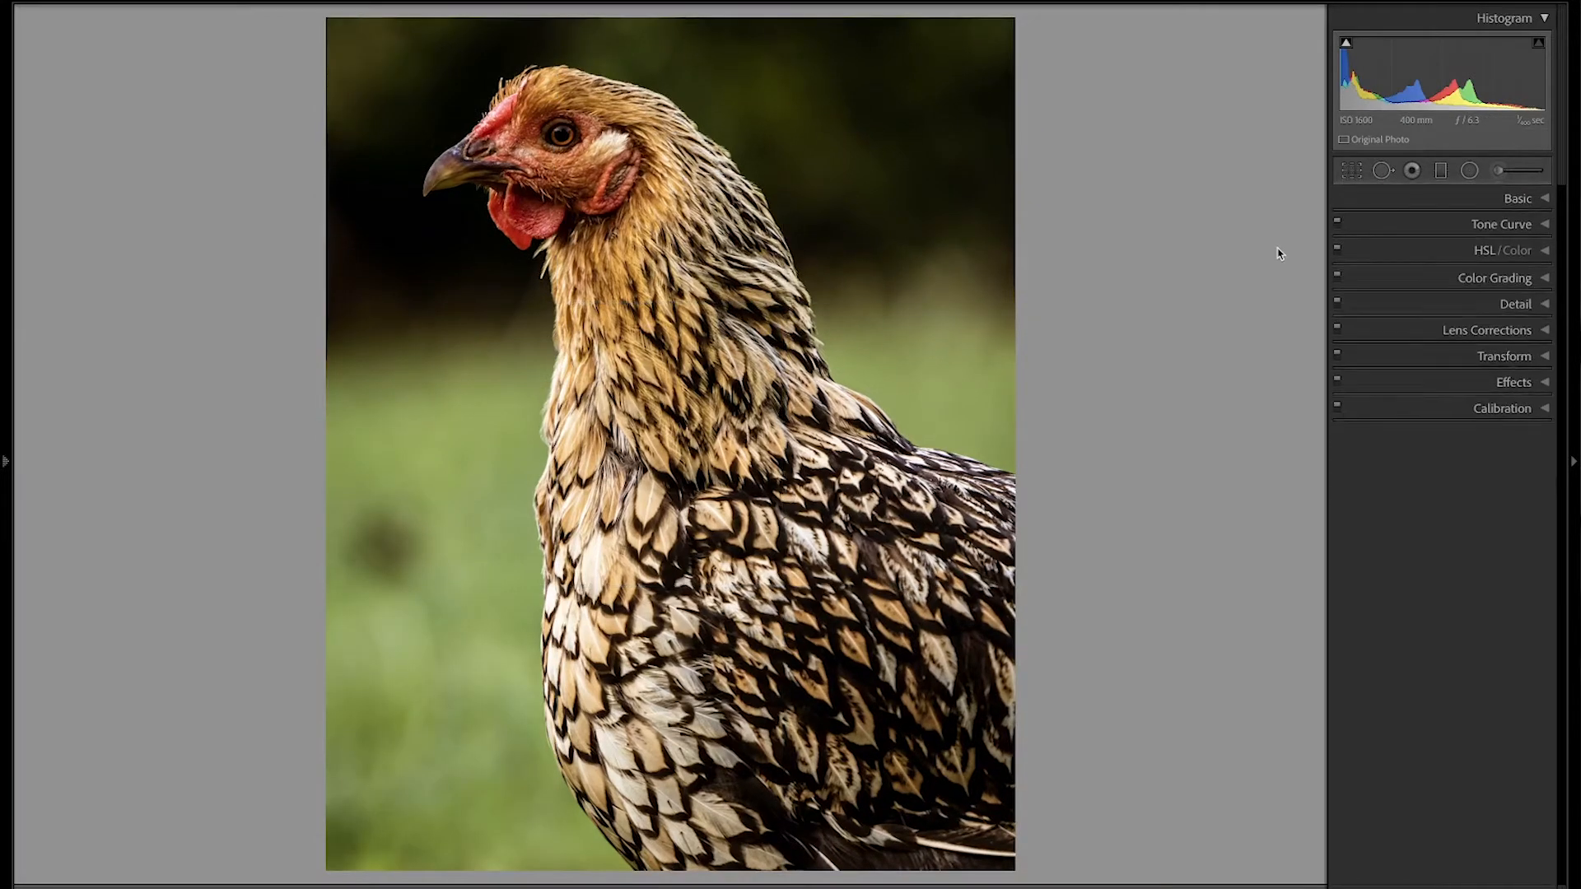
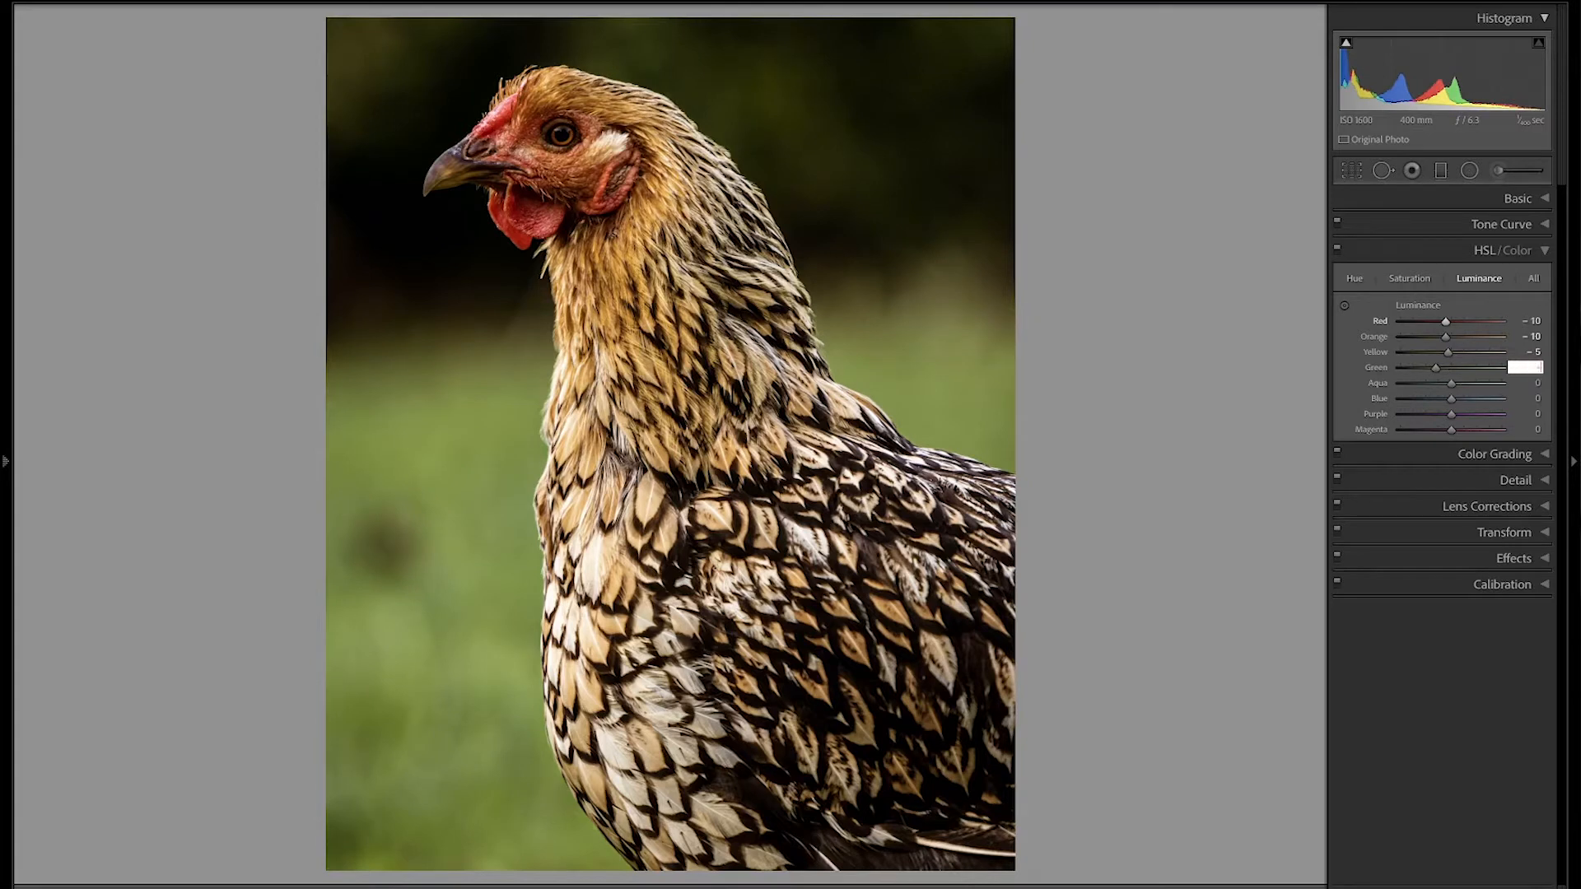
Set the luminance of the green tones to -10.
key("Return")
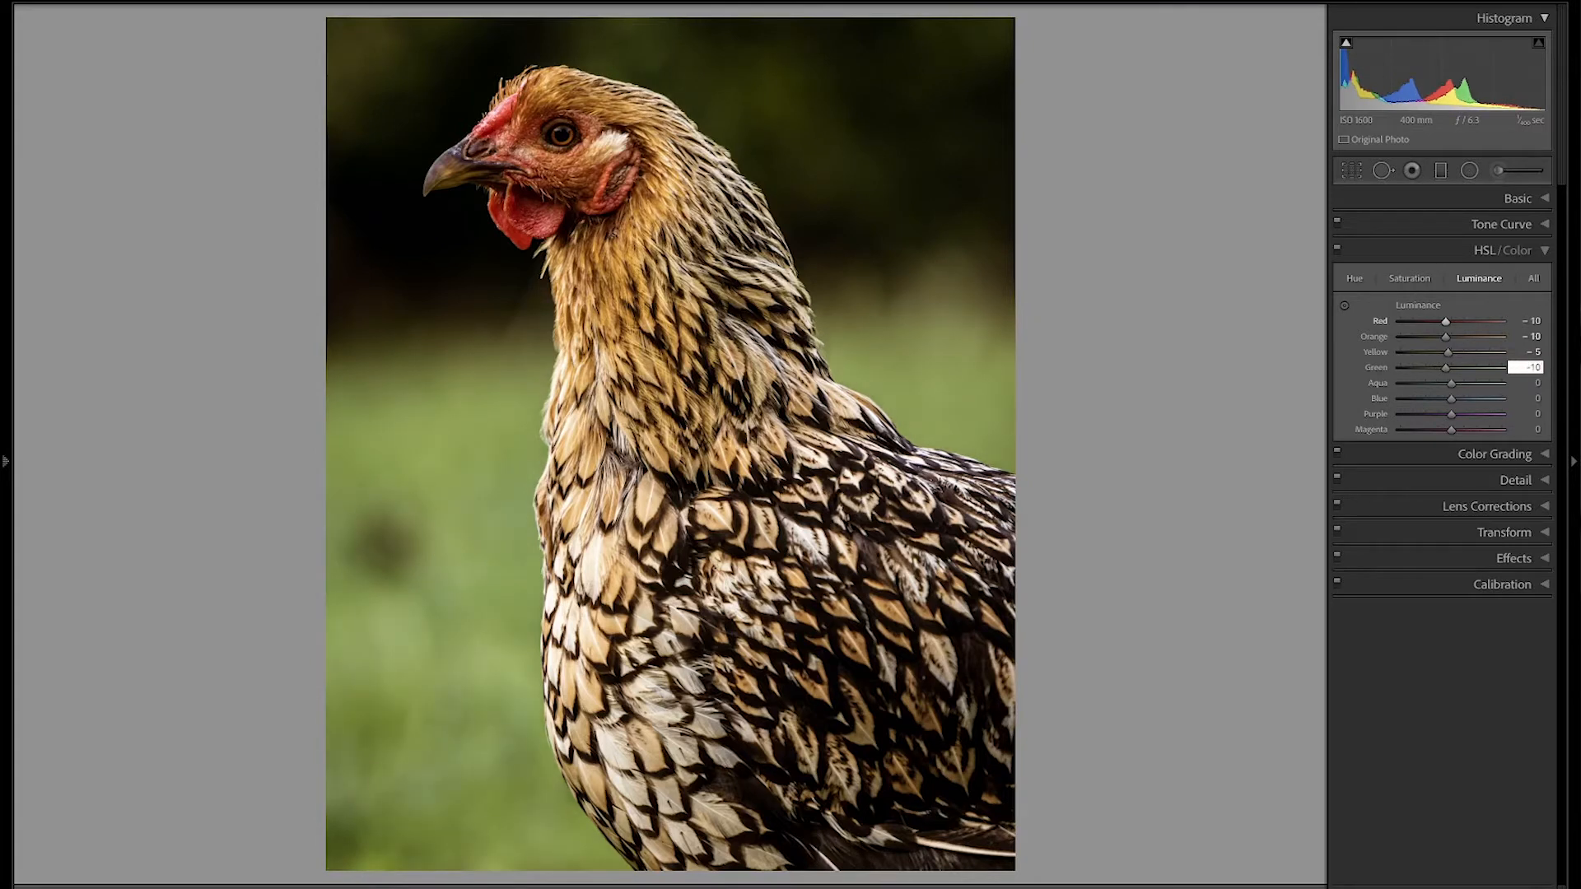
Set the luminance of the green tones to -15.
left_click(1525, 367)
type("10")
key("ctrl+a")
type("-10")
key("Tab")
key("shift+Tab")
type("0")
type("-")
key("BackSpace")
key("BackSpace")
type("-20")
key("Up")
left_click(1525, 397)
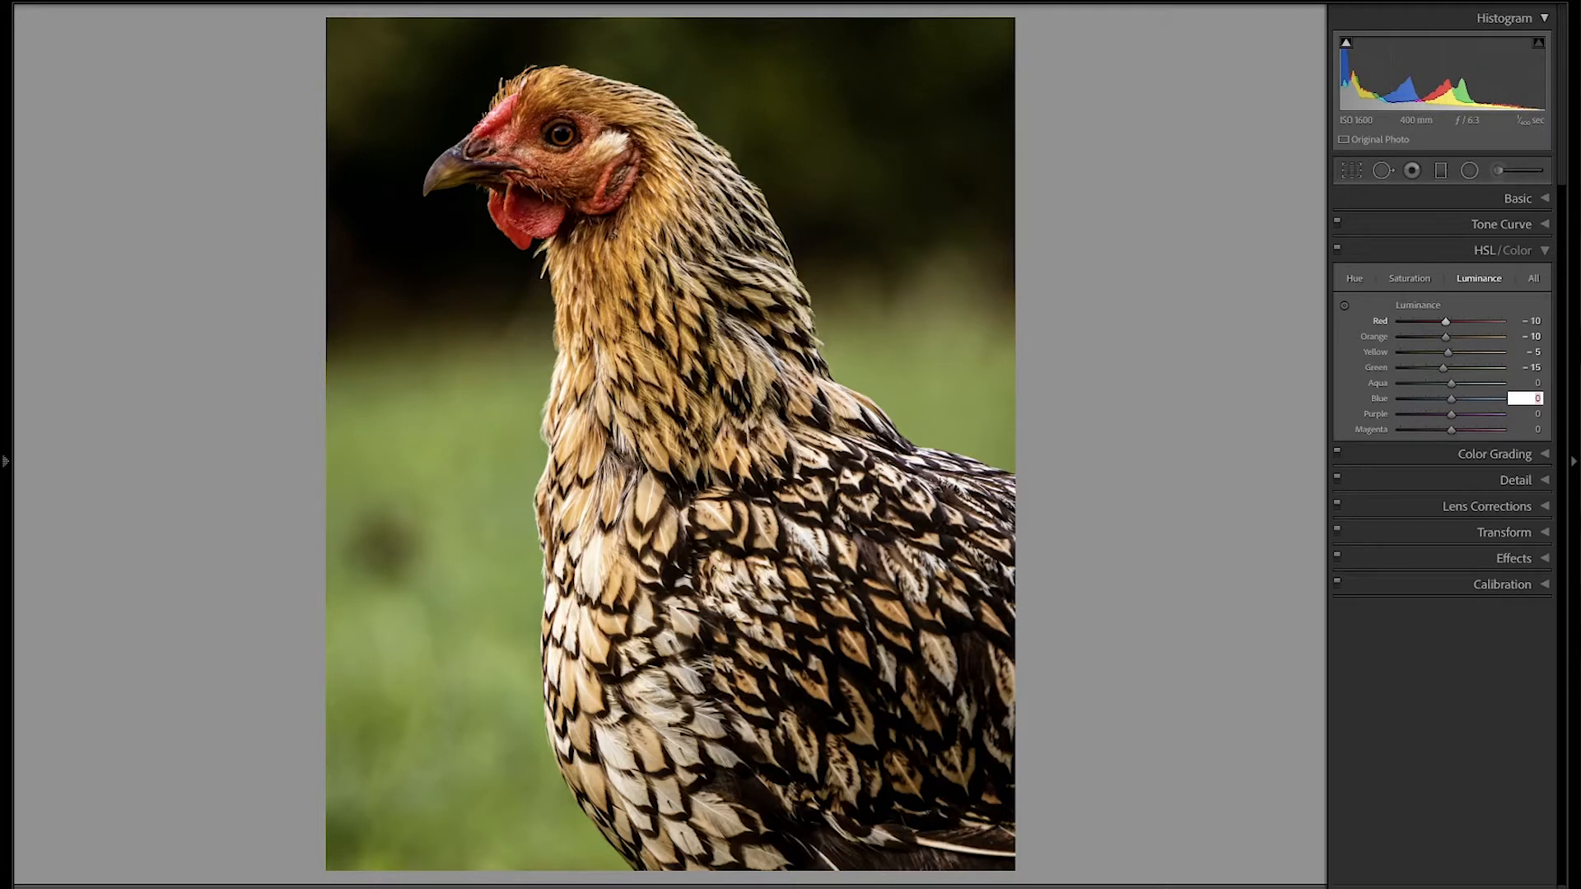
Try the saturation of the red tones at 30 and -30, and settle on +10.
left_click(1426, 284)
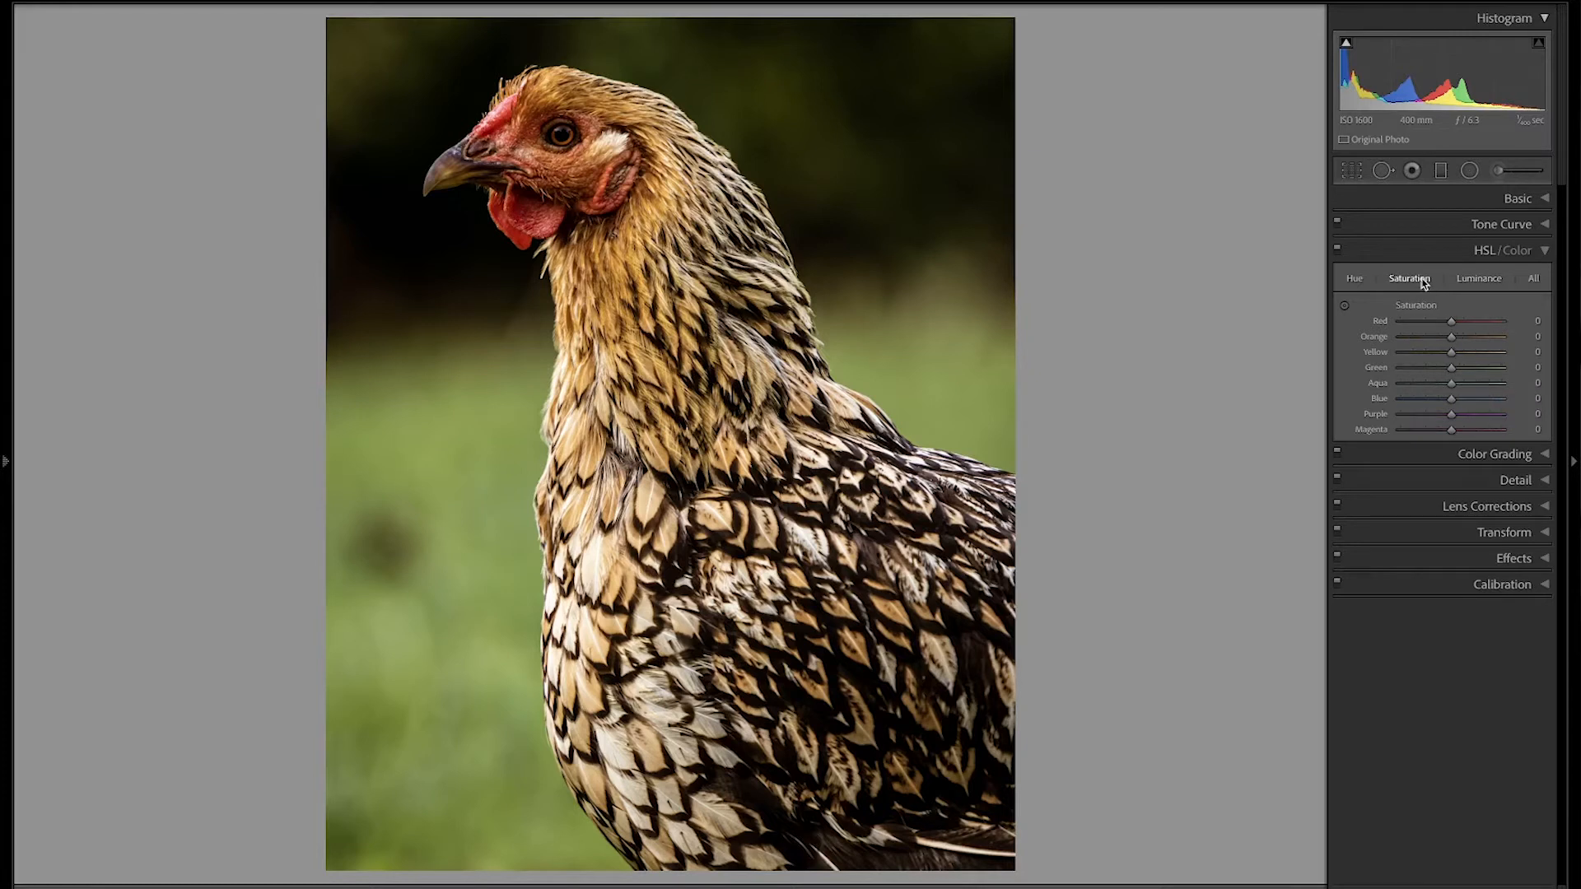
left_click(1532, 322)
type("1")
key("Return")
type("30")
key("Return")
type("-30")
key("Return")
type("-10")
key("Return")
left_click(1525, 321)
left_click(1540, 320)
key("Return")
Try the saturation of the orange tones at 15 and -30, and settle on +20.
key("Tab")
type("15")
key("Return")
type("-30")
key("Return")
type("-30")
key("Return")
type("30")
key("BackSpace")
key("Return")
Try the saturation of the yellow tones at 20 and -30, and settle on +30.
key("Tab")
type("20")
key("Return")
key("ctrl+a")
type("-30")
key("Return")
key("ctrl+a")
type("3")
key("Return")
Lower the saturation of the green tones, trying -20 and settling on -10.
key("Tab")
type("-20")
key("Return")
type("-10")
key("Return")
Try the saturation of the aqua tones at 100 and -100, and return it to 0.
key("Tab")
key("Tab")
key("shift+Tab")
type("100")
key("Return")
type("-100")
key("ctrl+a")
type("0")
Try the saturation of the purple tones at 100 and -100, and settle on -20.
key("Tab")
key("Tab")
type("100")
key("Return")
key("ctrl+a")
type("-100")
key("Return")
key("ctrl+a")
key("BackSpace")
type("-20")
key("Return")
Set the saturation of the blue tones to -15.
key("Tab")
key("shift+Tab")
key("shift+Tab")
type("-15")
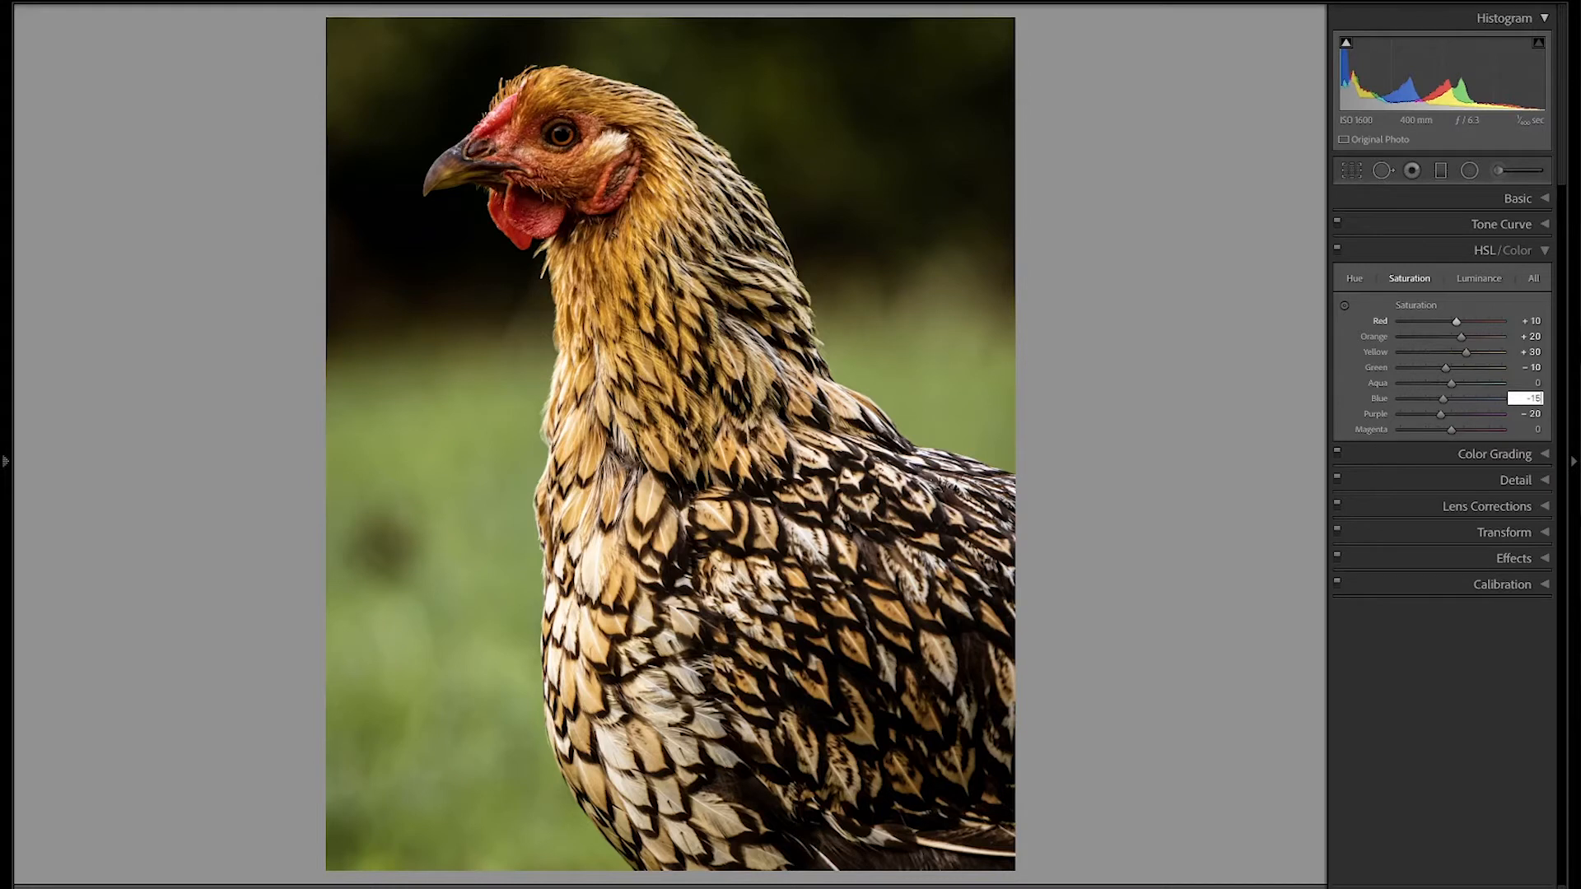
Test the hue of the red tones at 100, -100, 20 and -20, and settle on -10.
left_click(1355, 279)
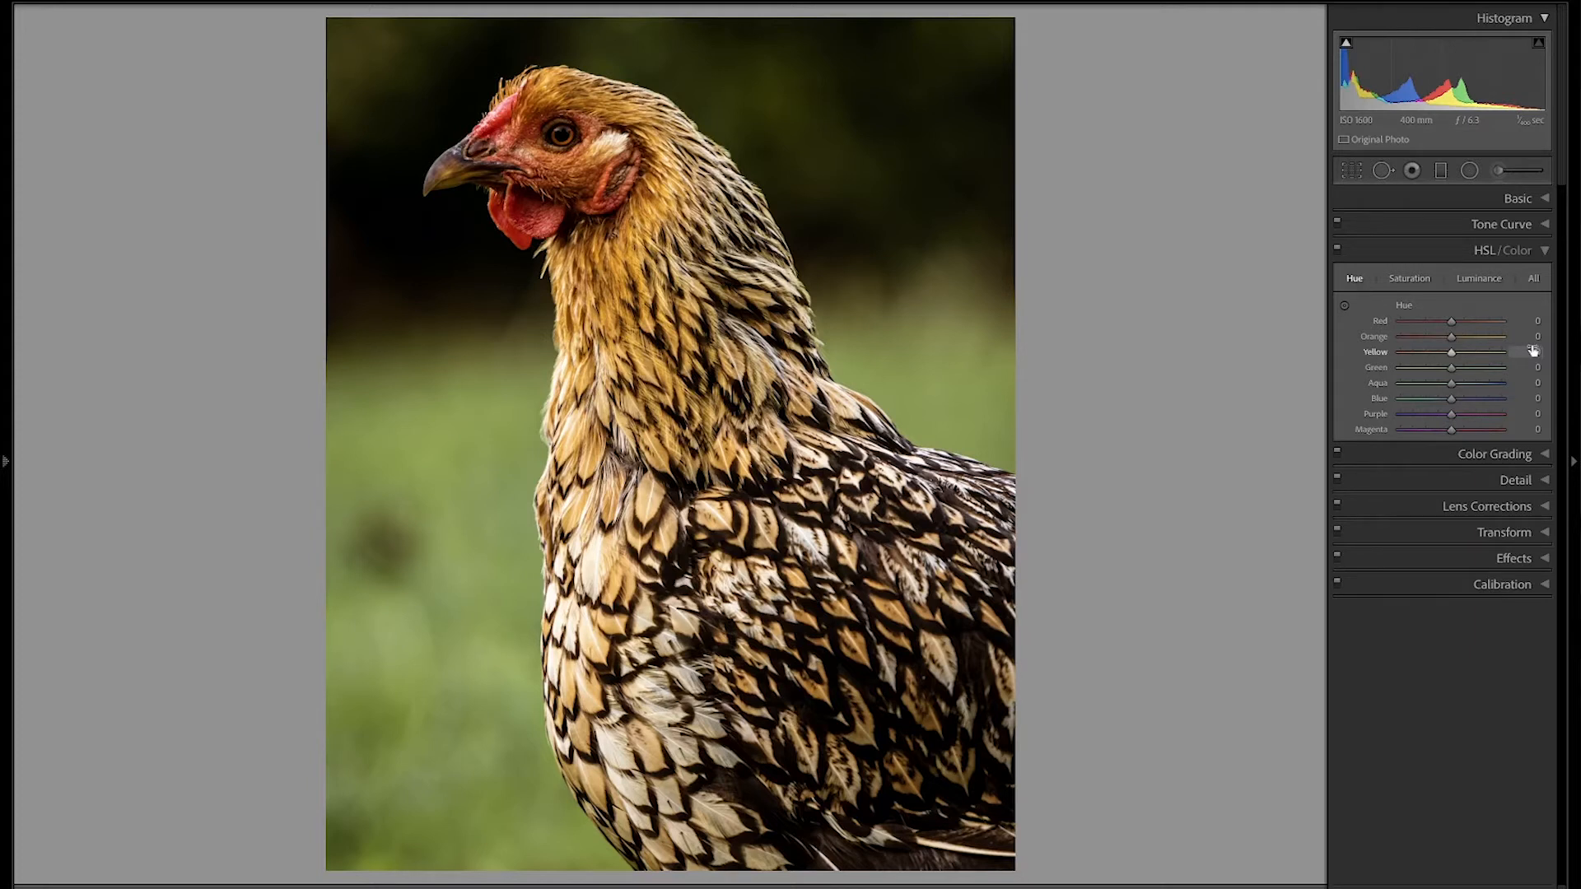
left_click(1538, 321)
type("100")
key("Return")
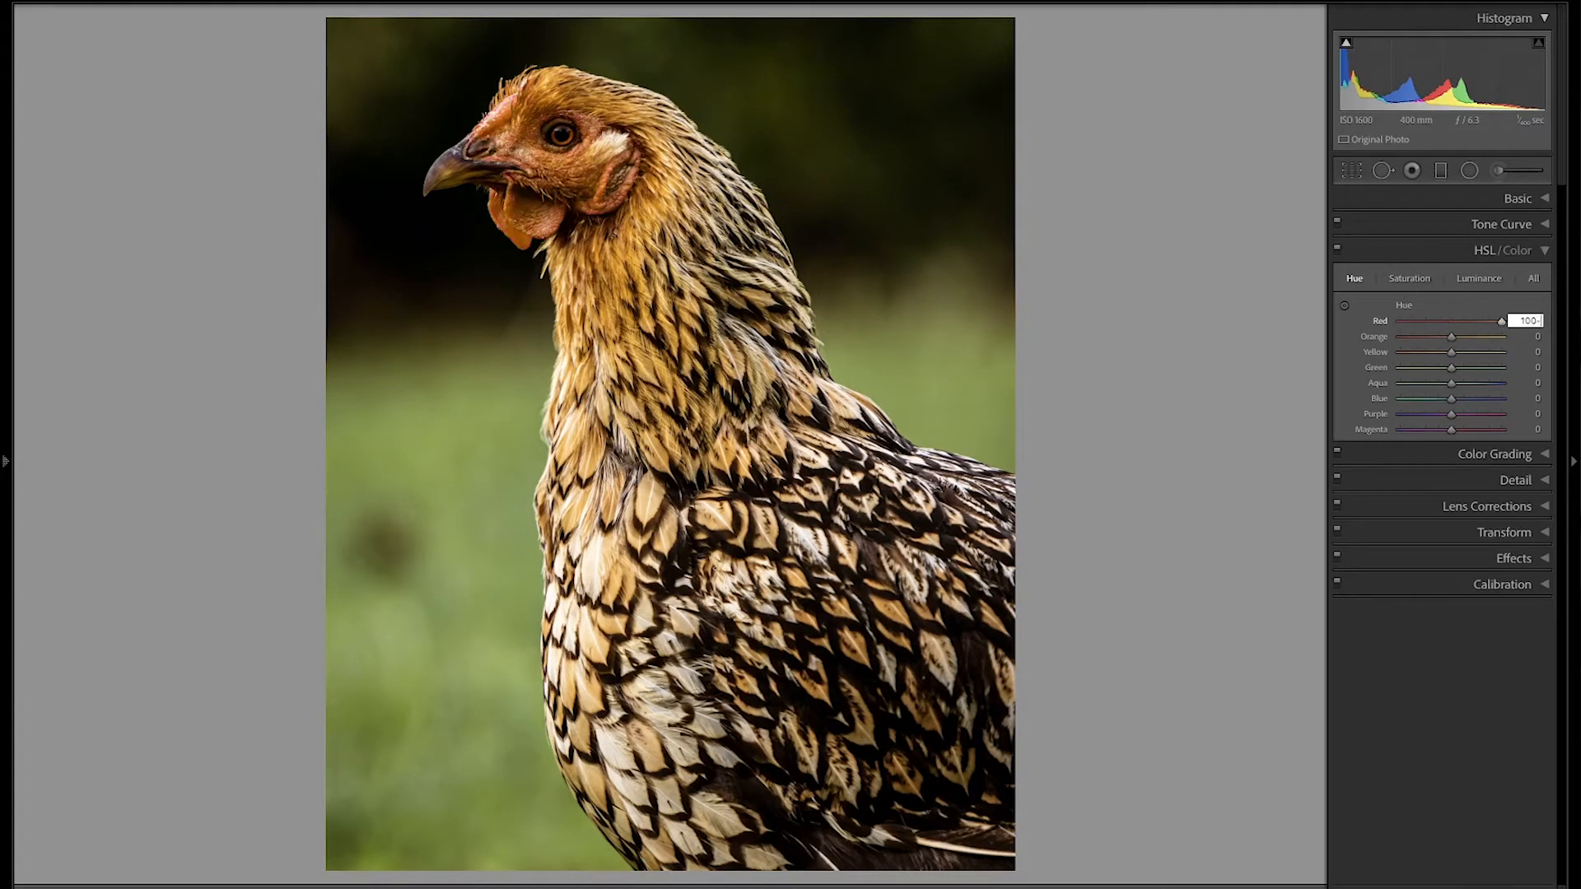
key("BackSpace")
key("BackSpace")
key("BackSpace")
type("-100")
key("Return")
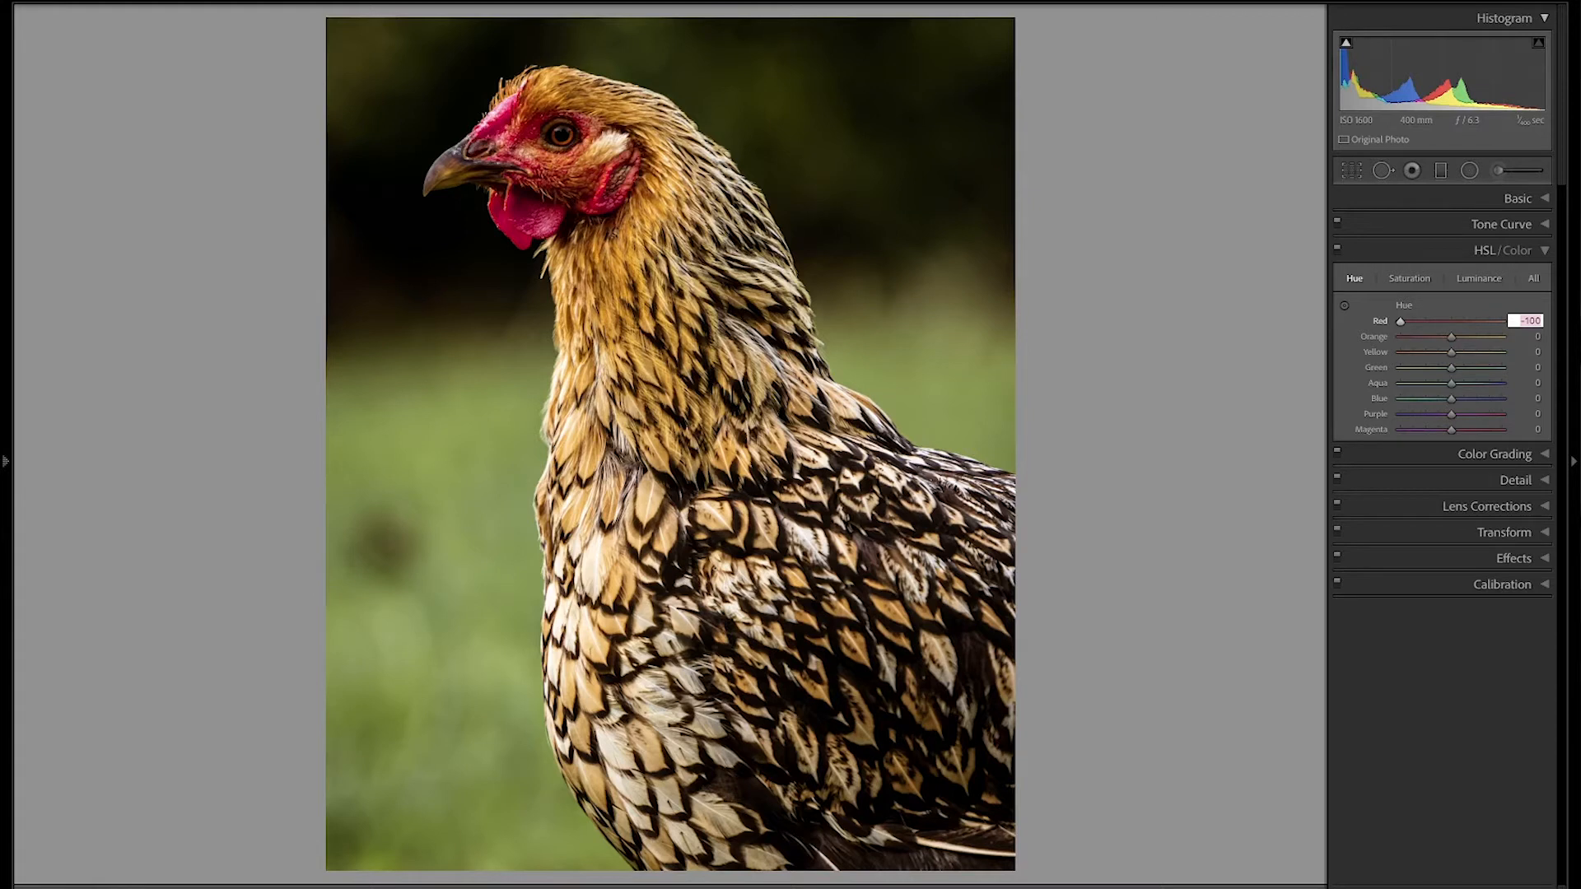
type("20")
key("Return")
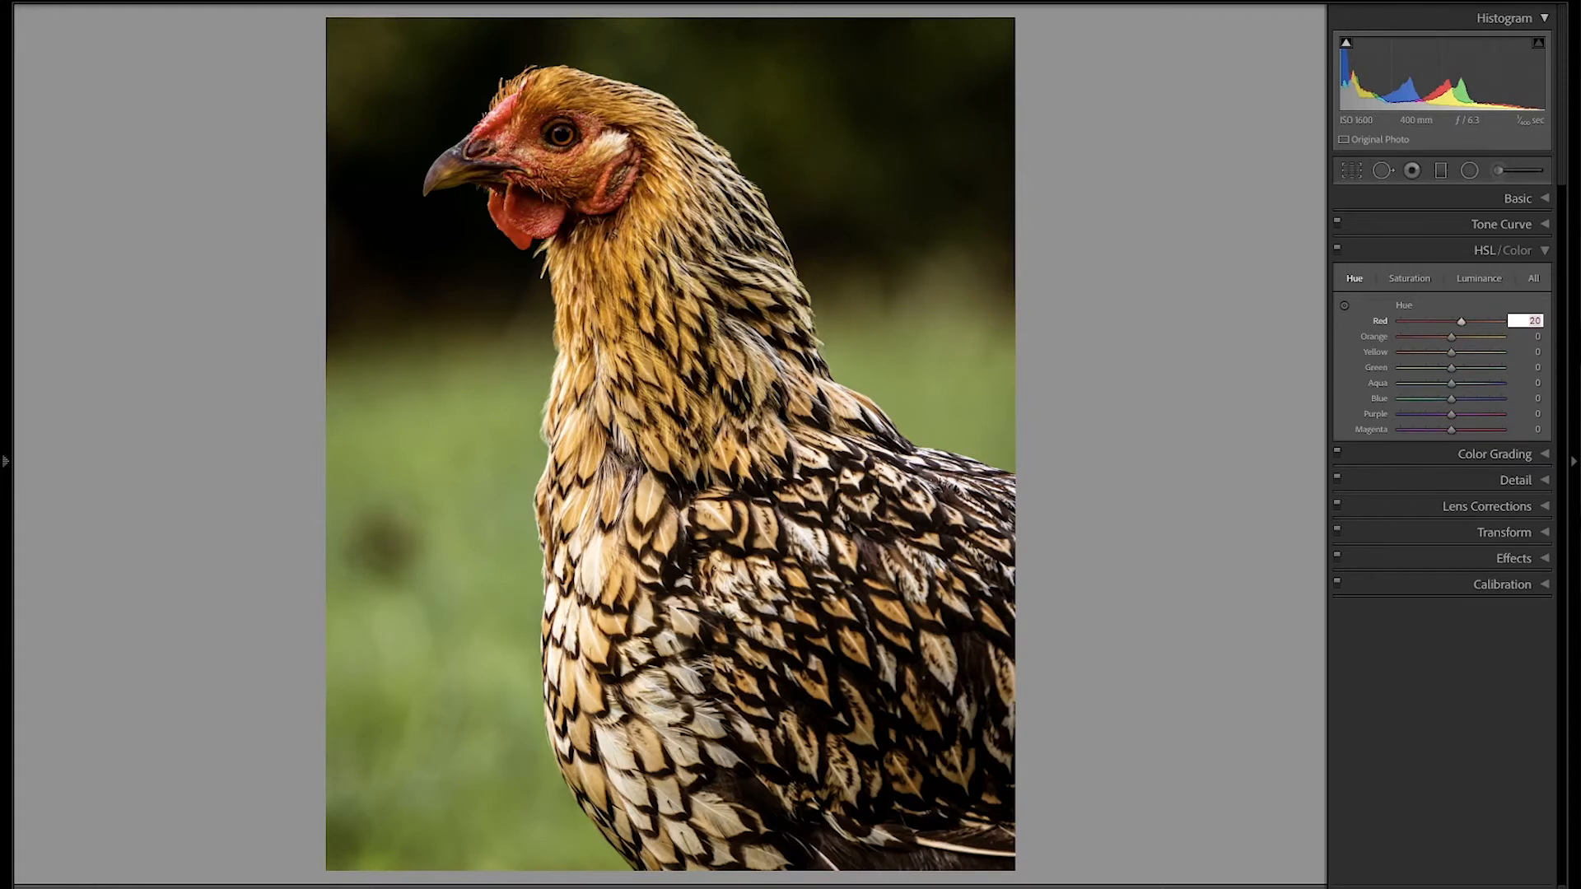
type("-20")
key("Return")
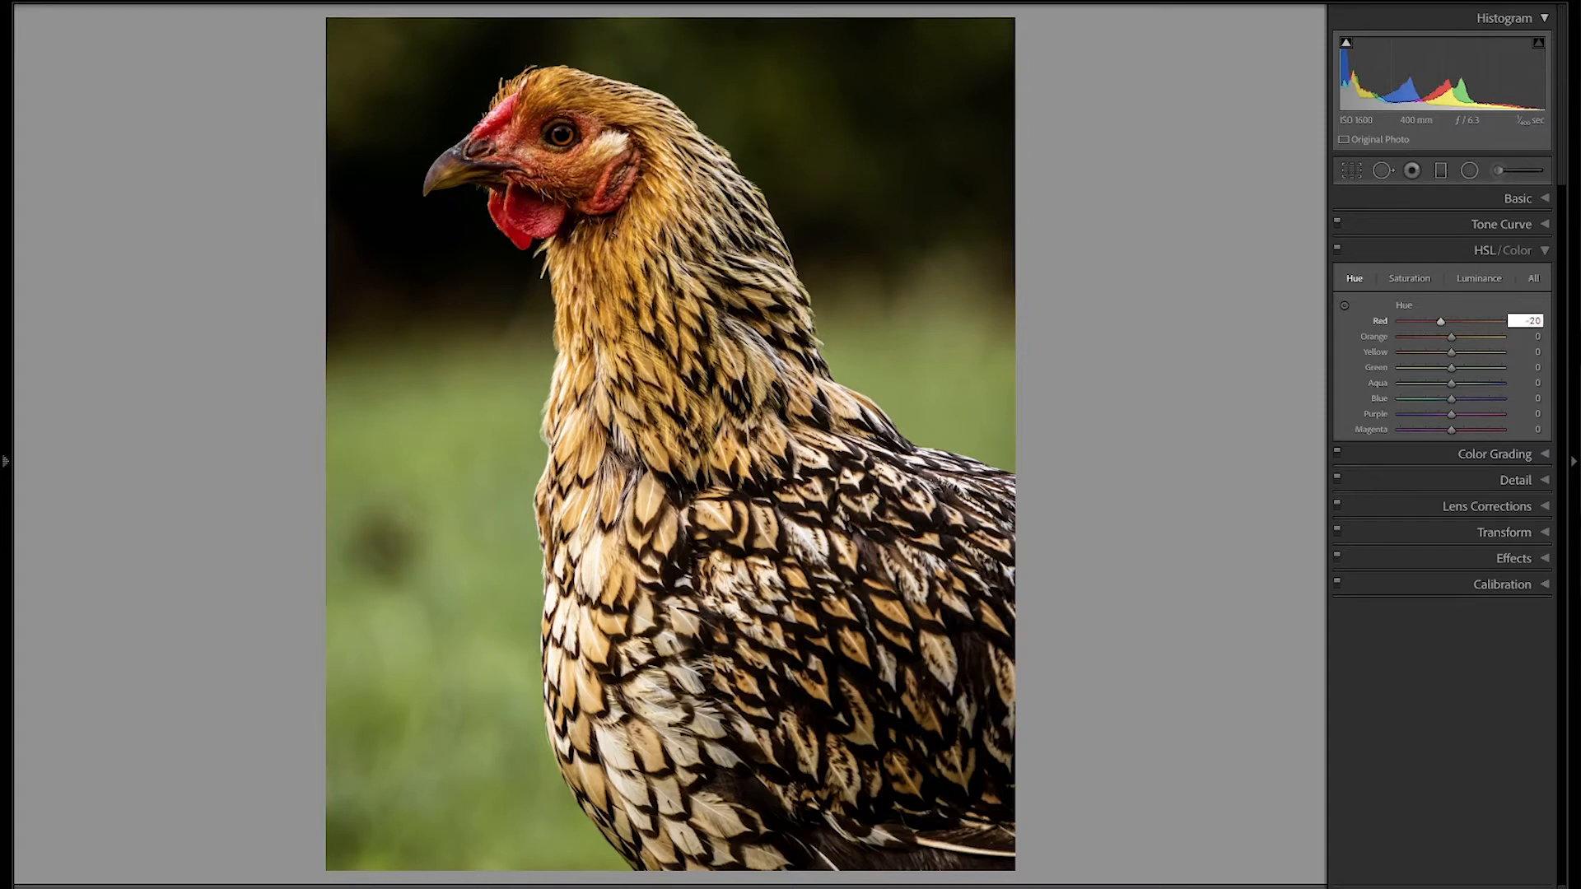
type("-10")
key("Return")
type("0")
key("Return")
type("-10")
key("Return")
Set the hue of the orange tones to -10 after trying 20, and set the yellow hue to -10 as well.
key("Tab")
type("-10")
key("Return")
type("20")
key("Return")
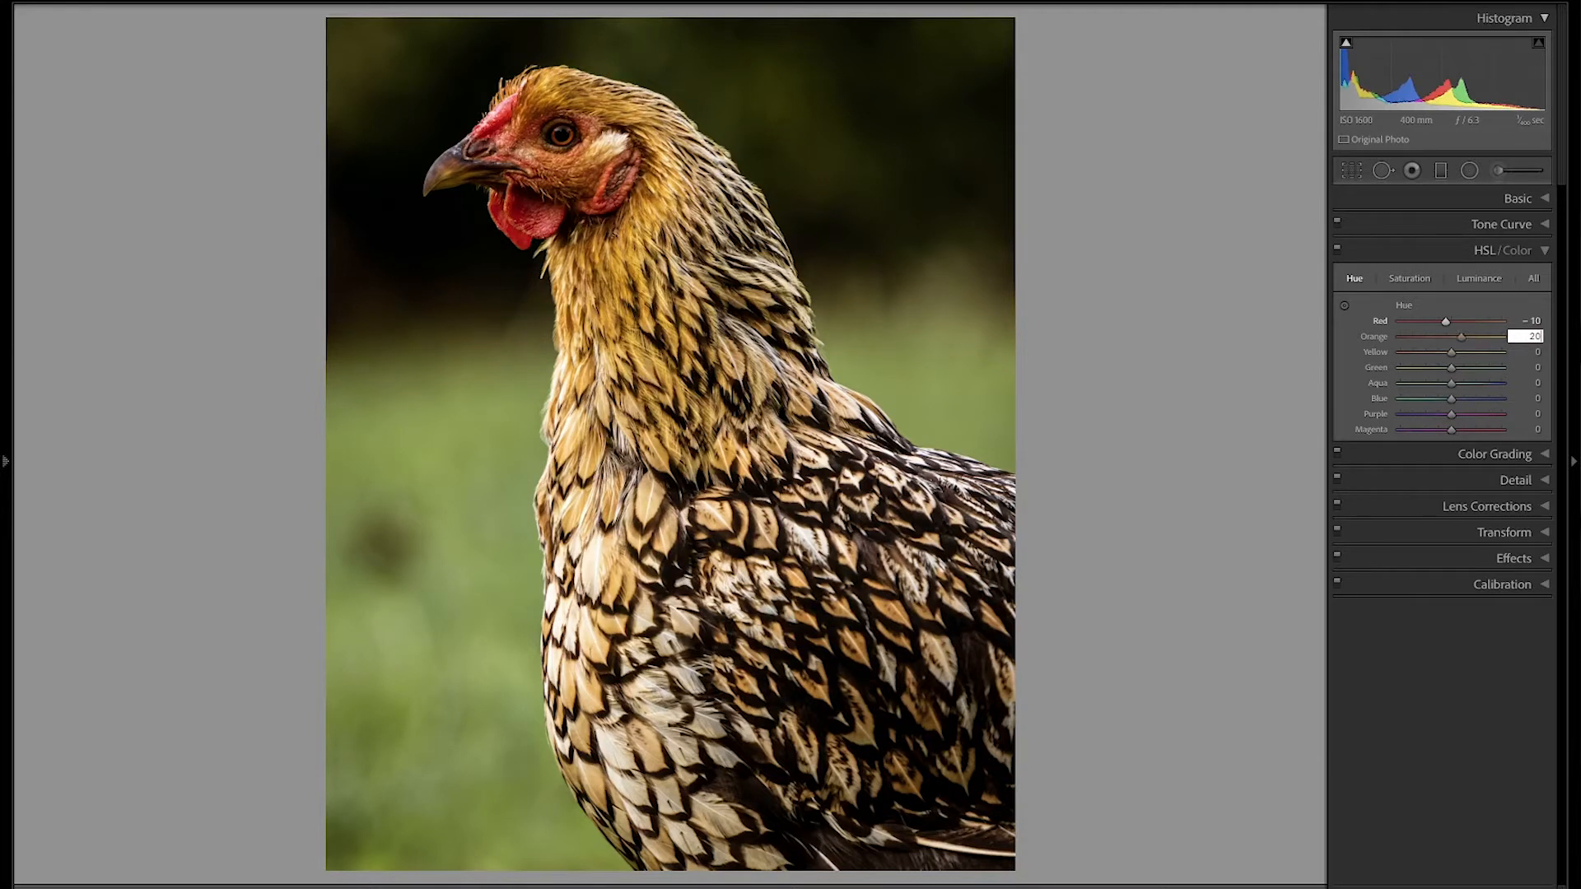
key("ctrl+a")
type("-10")
key("Tab")
type("-10")
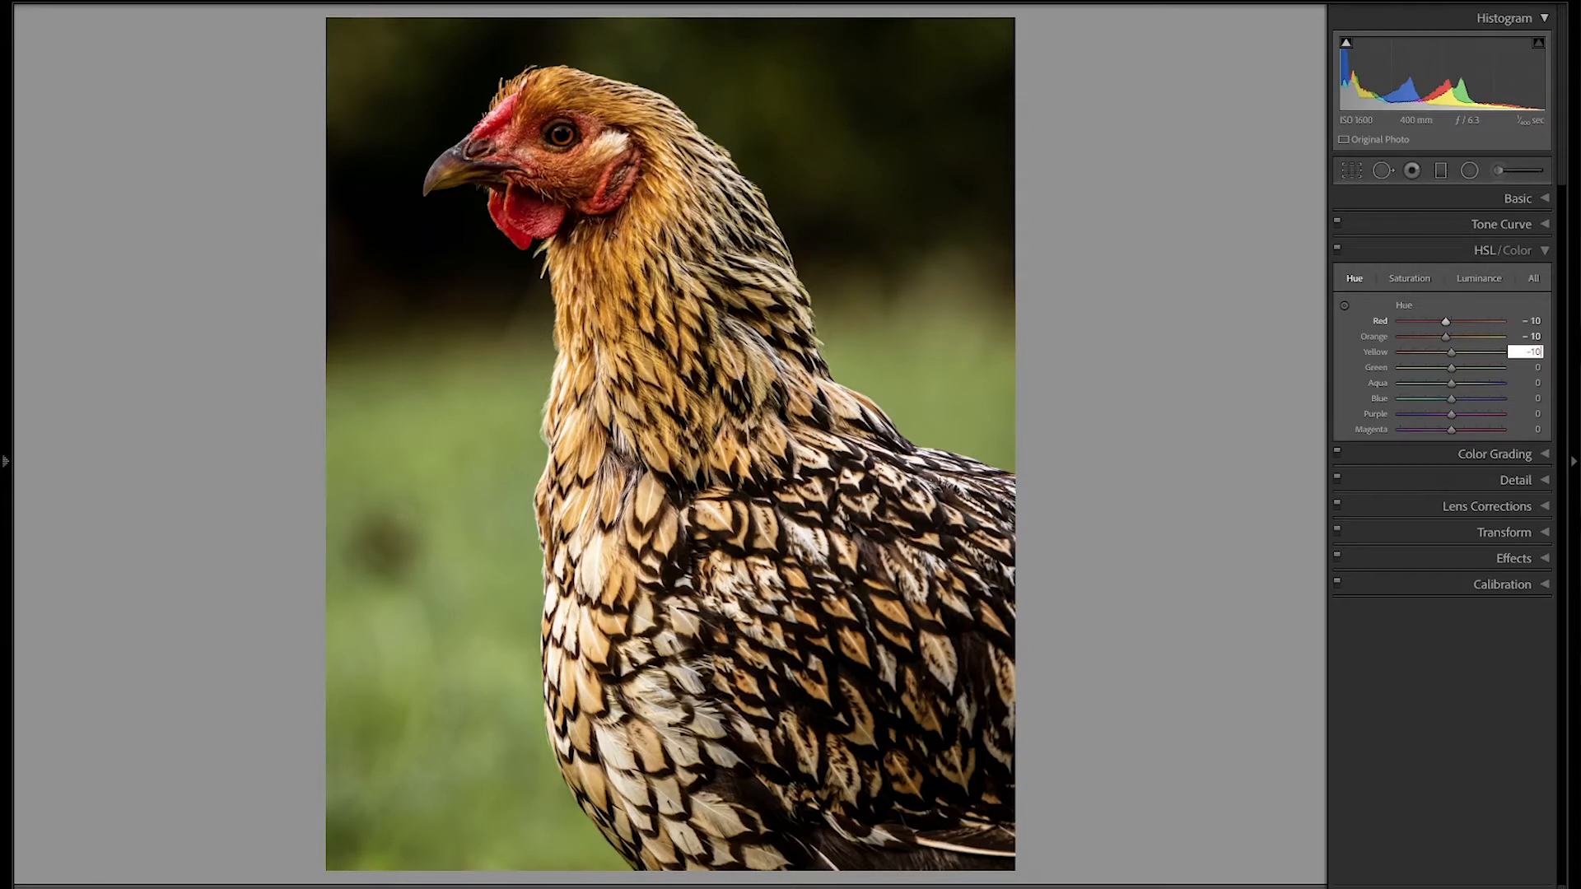
Set the hue of the green tones to -30, comparing it with -50.
key("Tab")
type("-30")
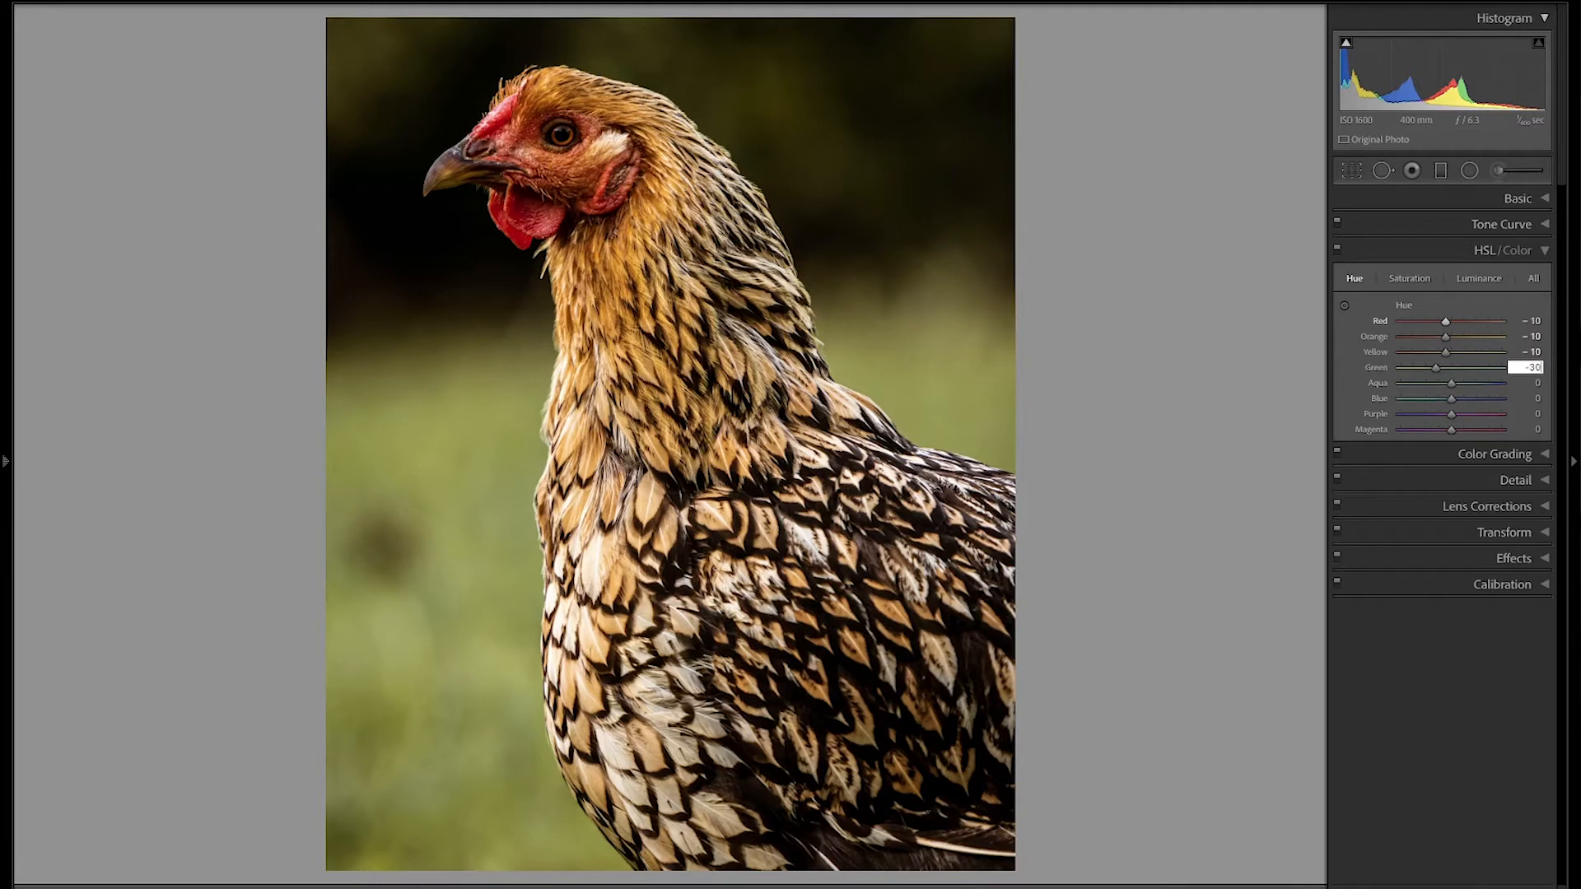
key("ctrl+a")
type("-50")
type("-3")
key("Return")
Test the hue of the aqua tones at 100 and close the individual colour adjustments.
key("Tab")
type("100")
key("Return")
type("-1")
type("0")
key("Tab")
left_click(1434, 252)
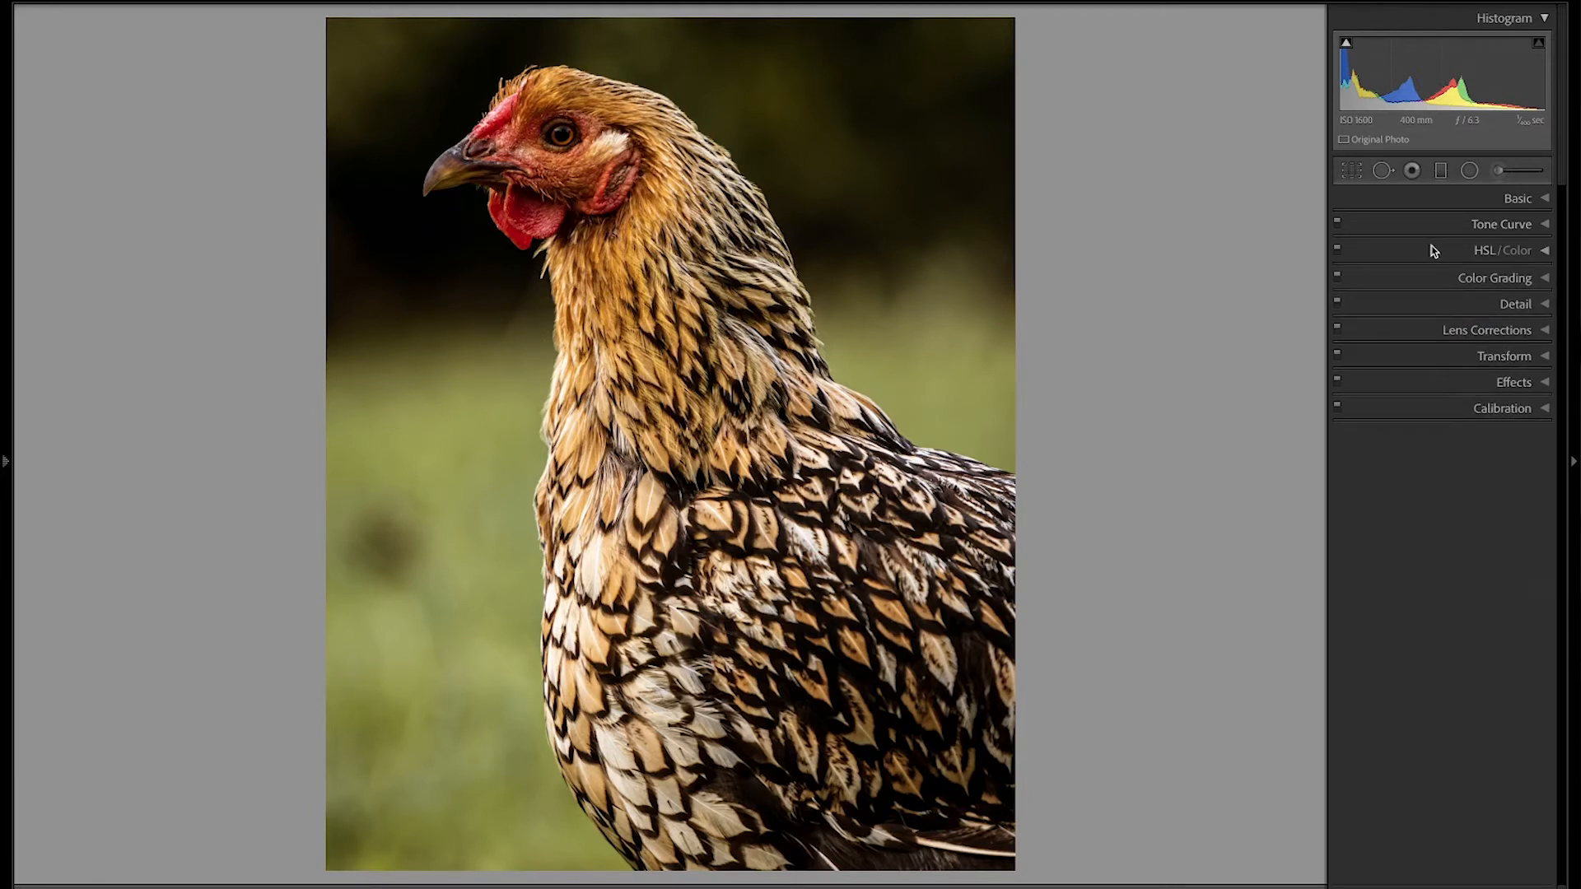
In the camera calibration, try the shadows tint at -30, 30 and 100, and settle on -10.
left_click(1450, 408)
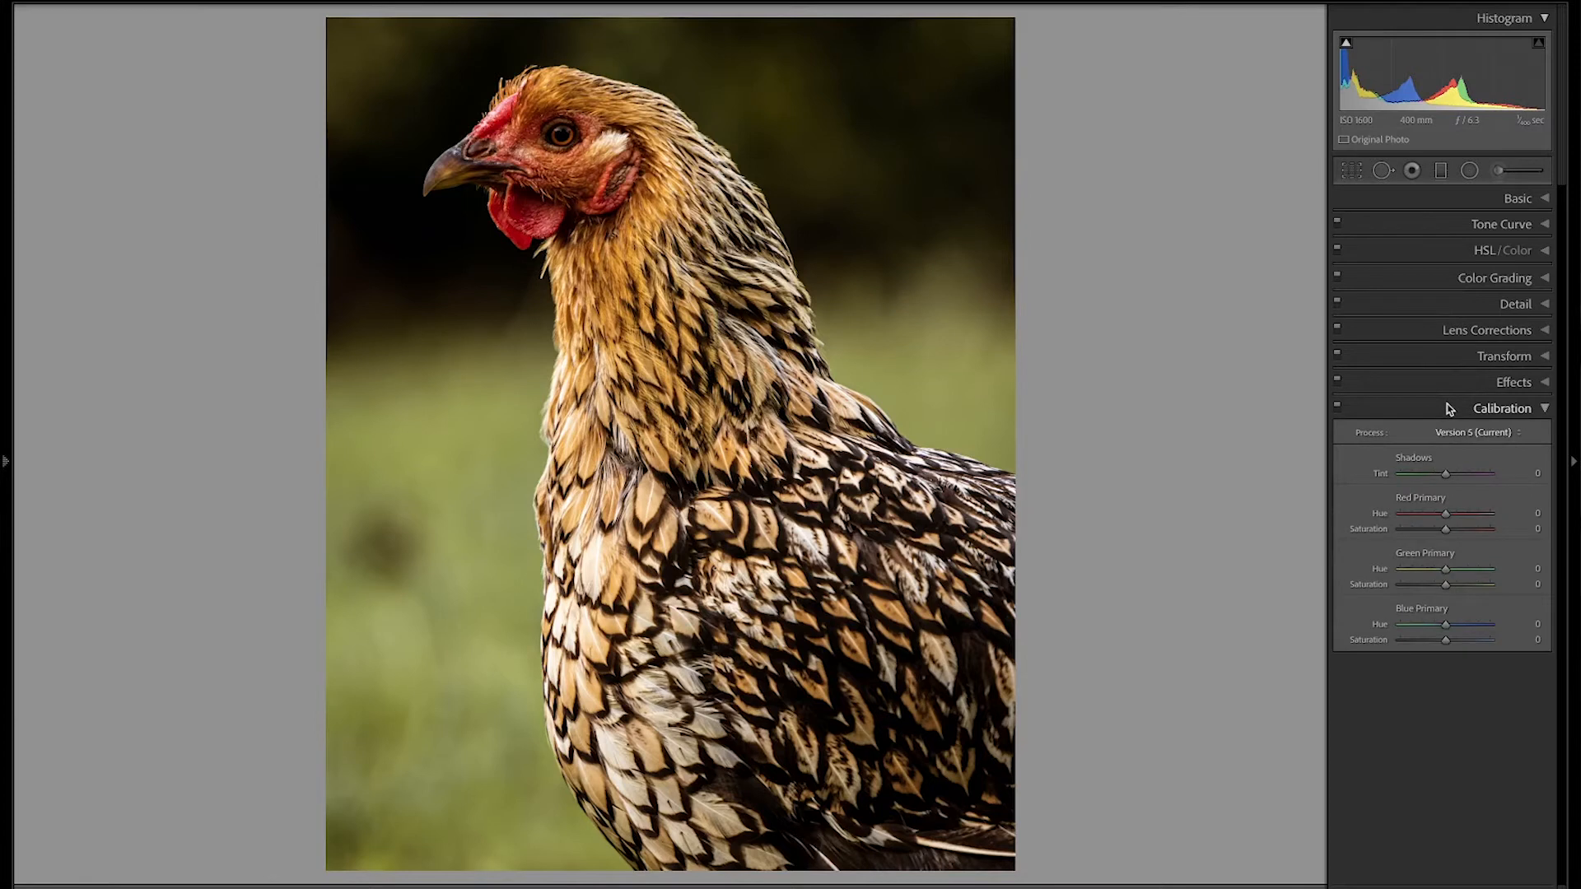
left_click(1526, 475)
type("-")
key("Return")
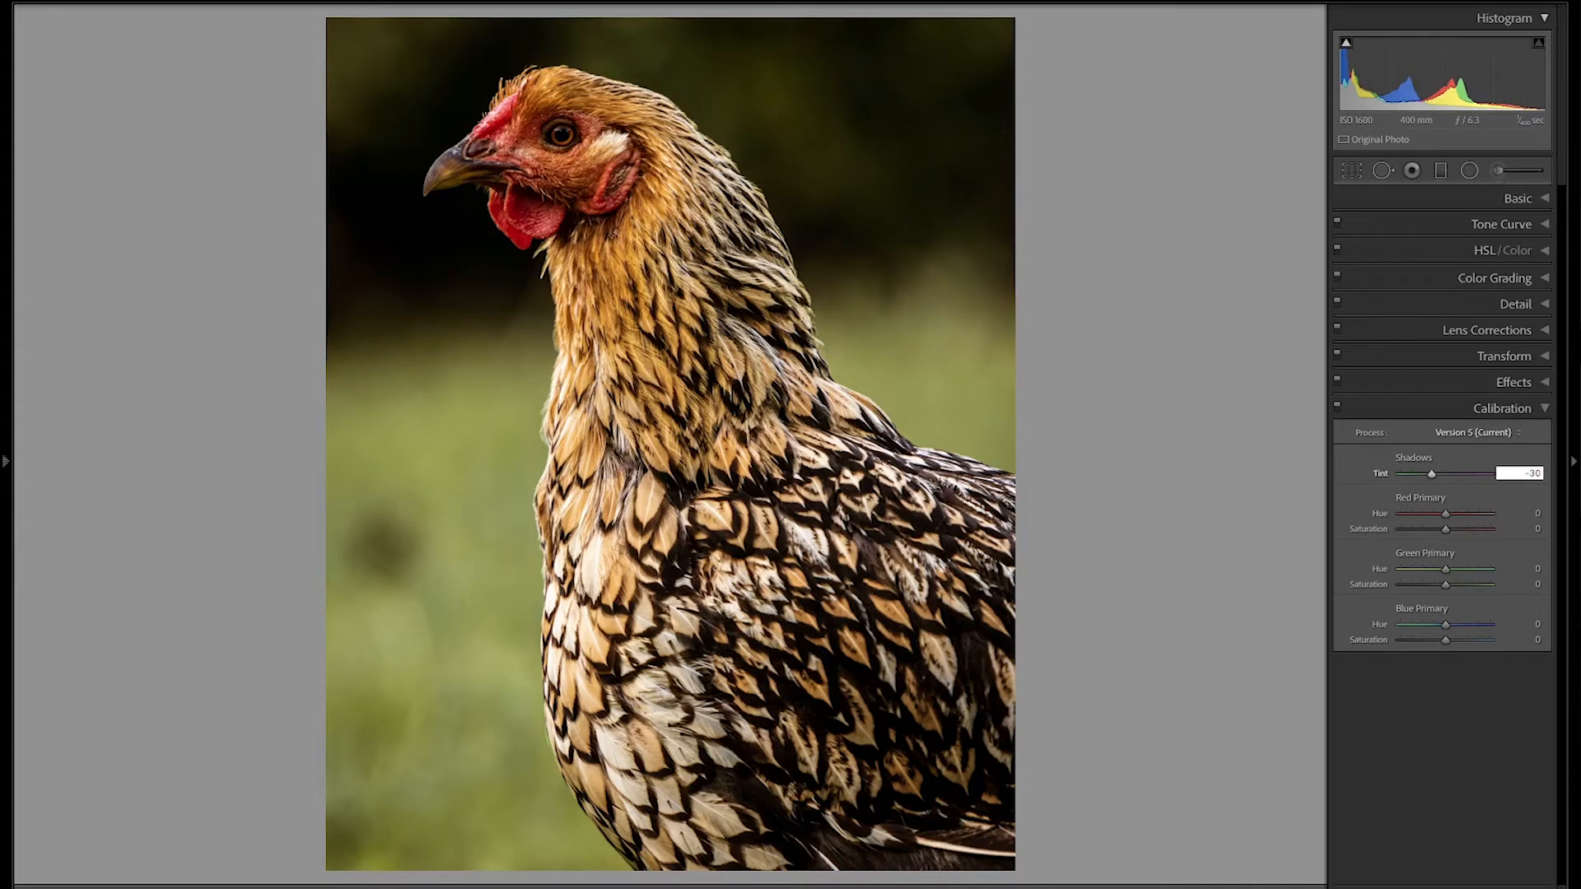
type("30")
key("Return")
key("BackSpace")
key("BackSpace")
type("100")
key("Return")
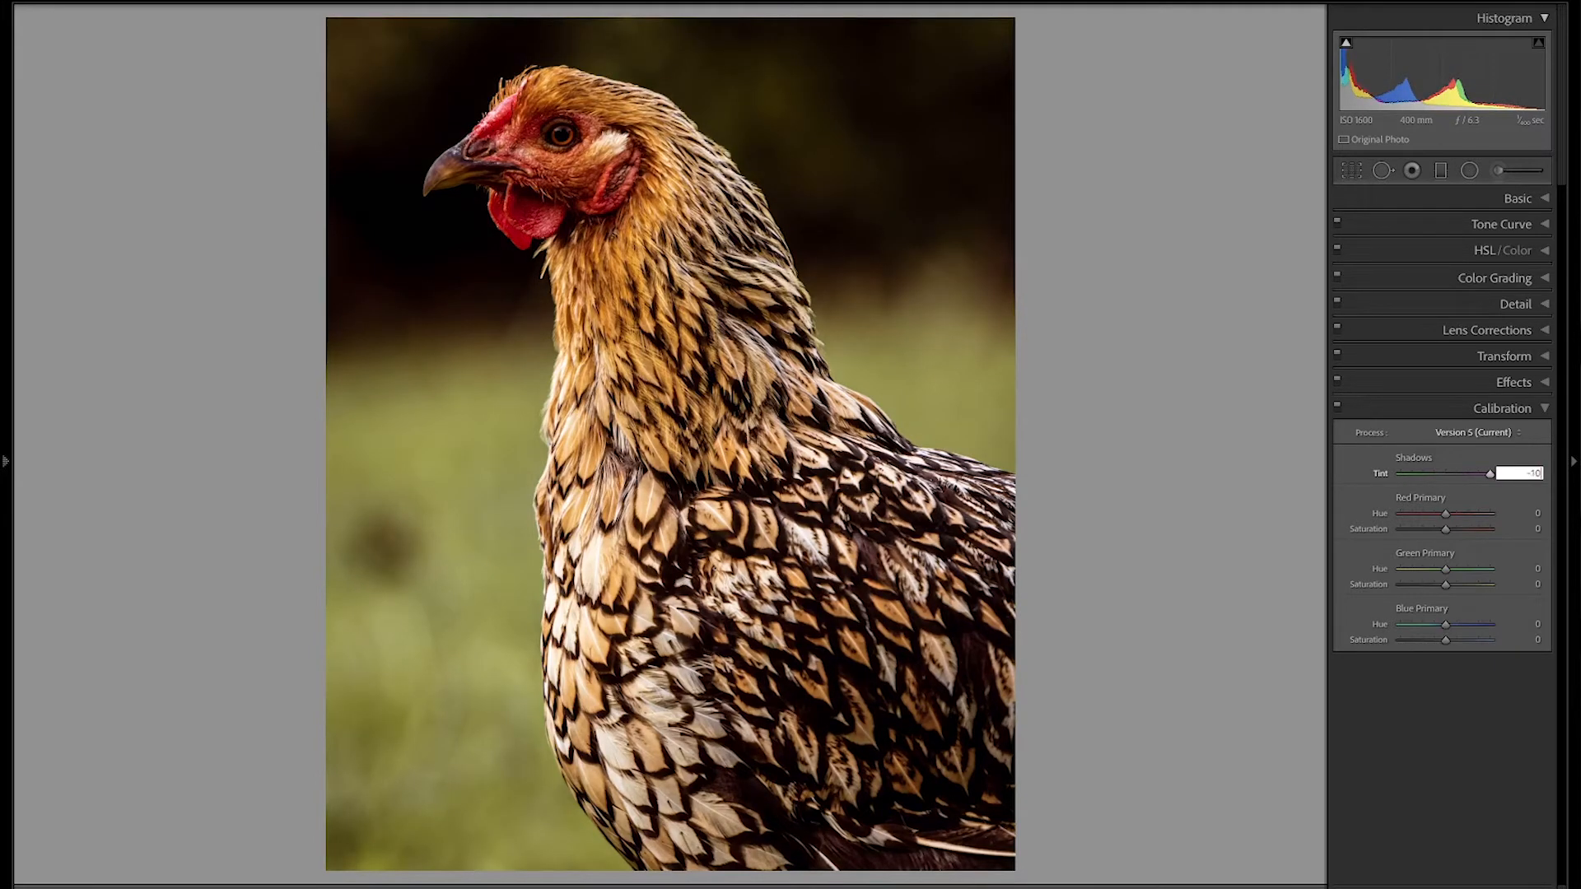
key("Return")
key("ctrl+a")
type("-10")
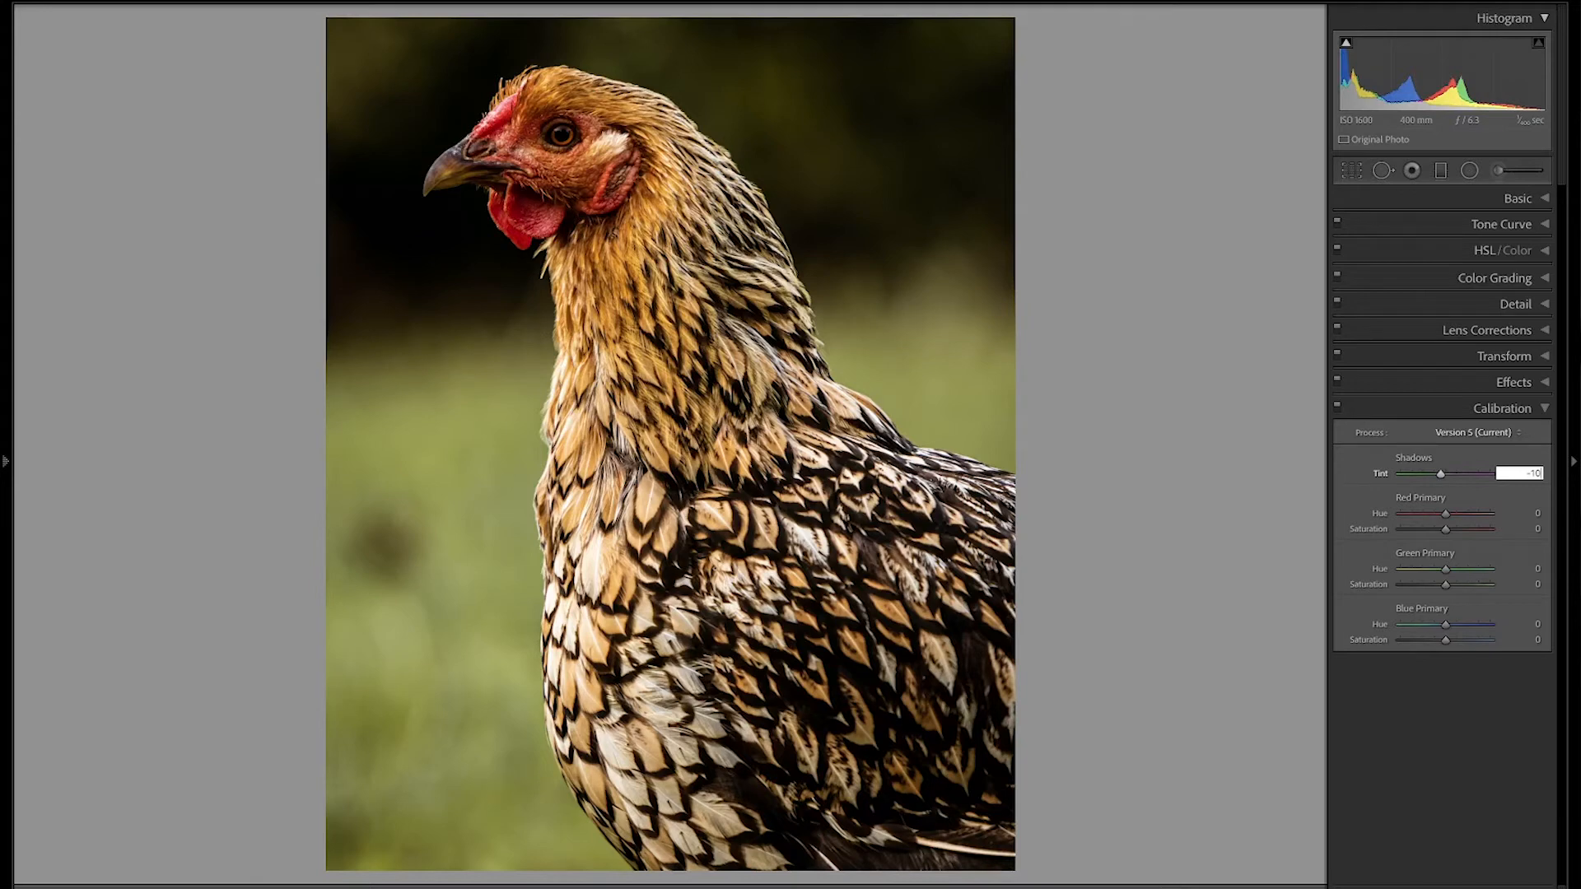
Try the red primary hue of the calibration at 30, -30 and -10, and settle on +10.
key("Tab")
type("30")
key("Return")
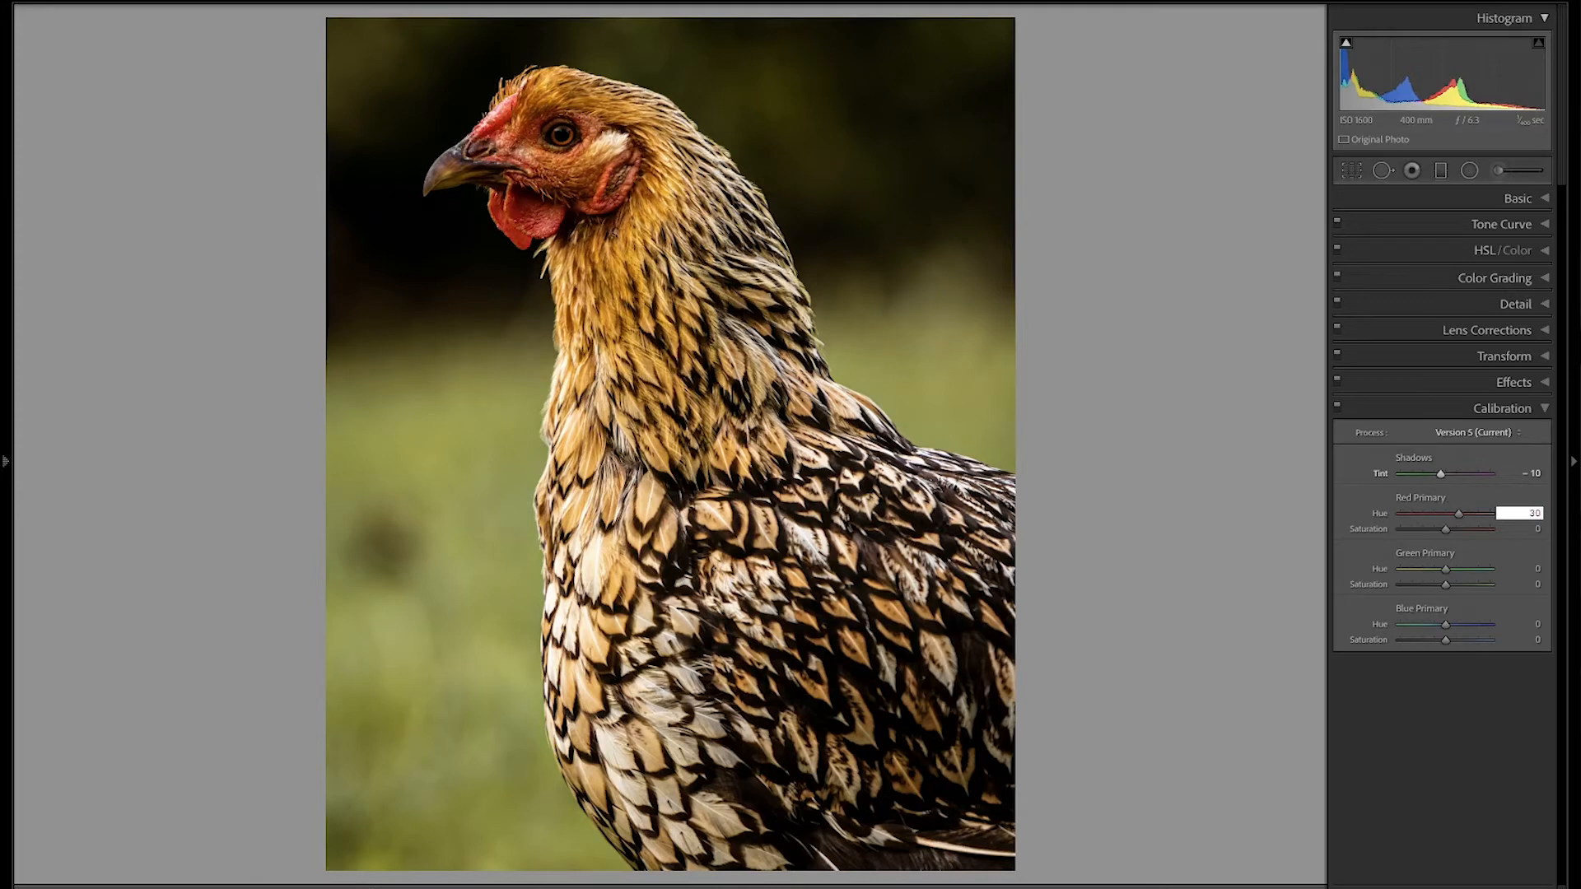
key("BackSpace")
key("BackSpace")
key("Return")
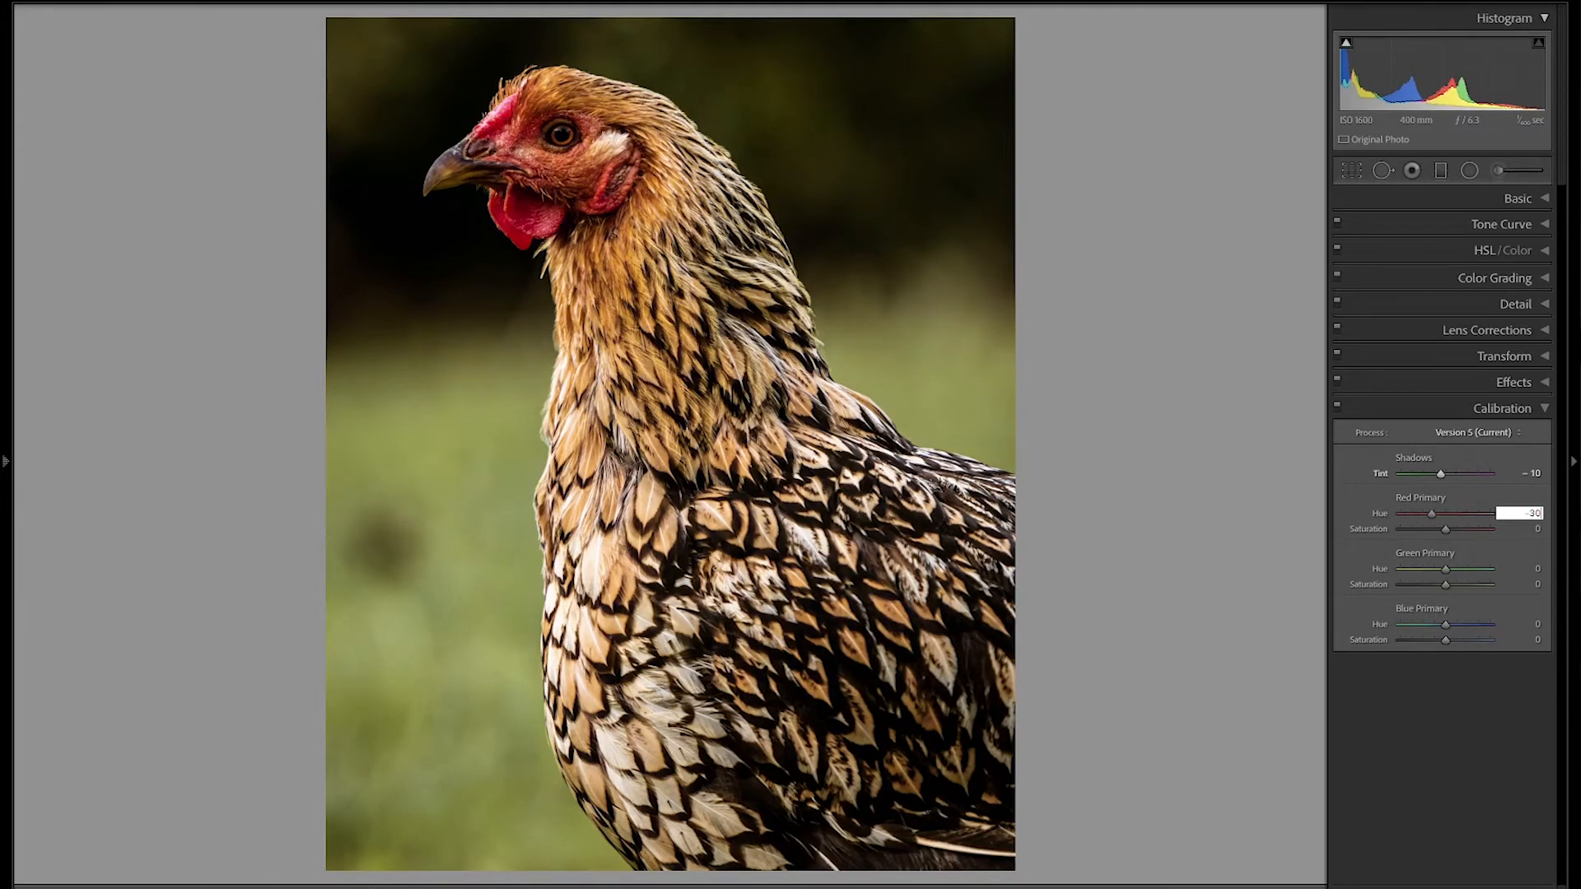
type("-10")
key("Return")
type("1")
key("Return")
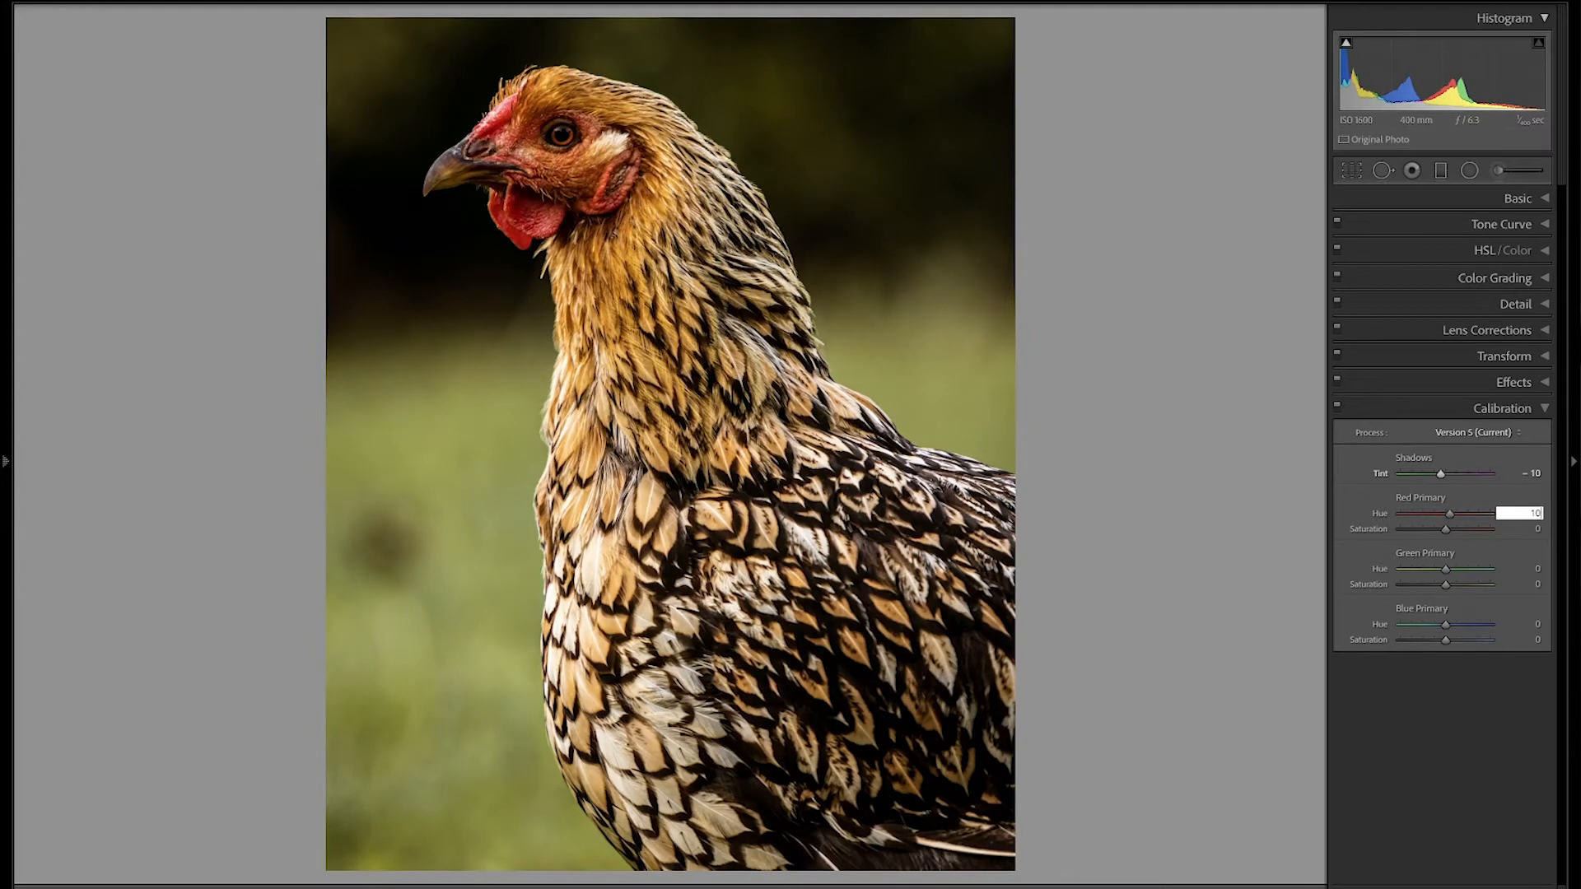
Try the red primary saturation at -10 and settle on +10.
key("Tab")
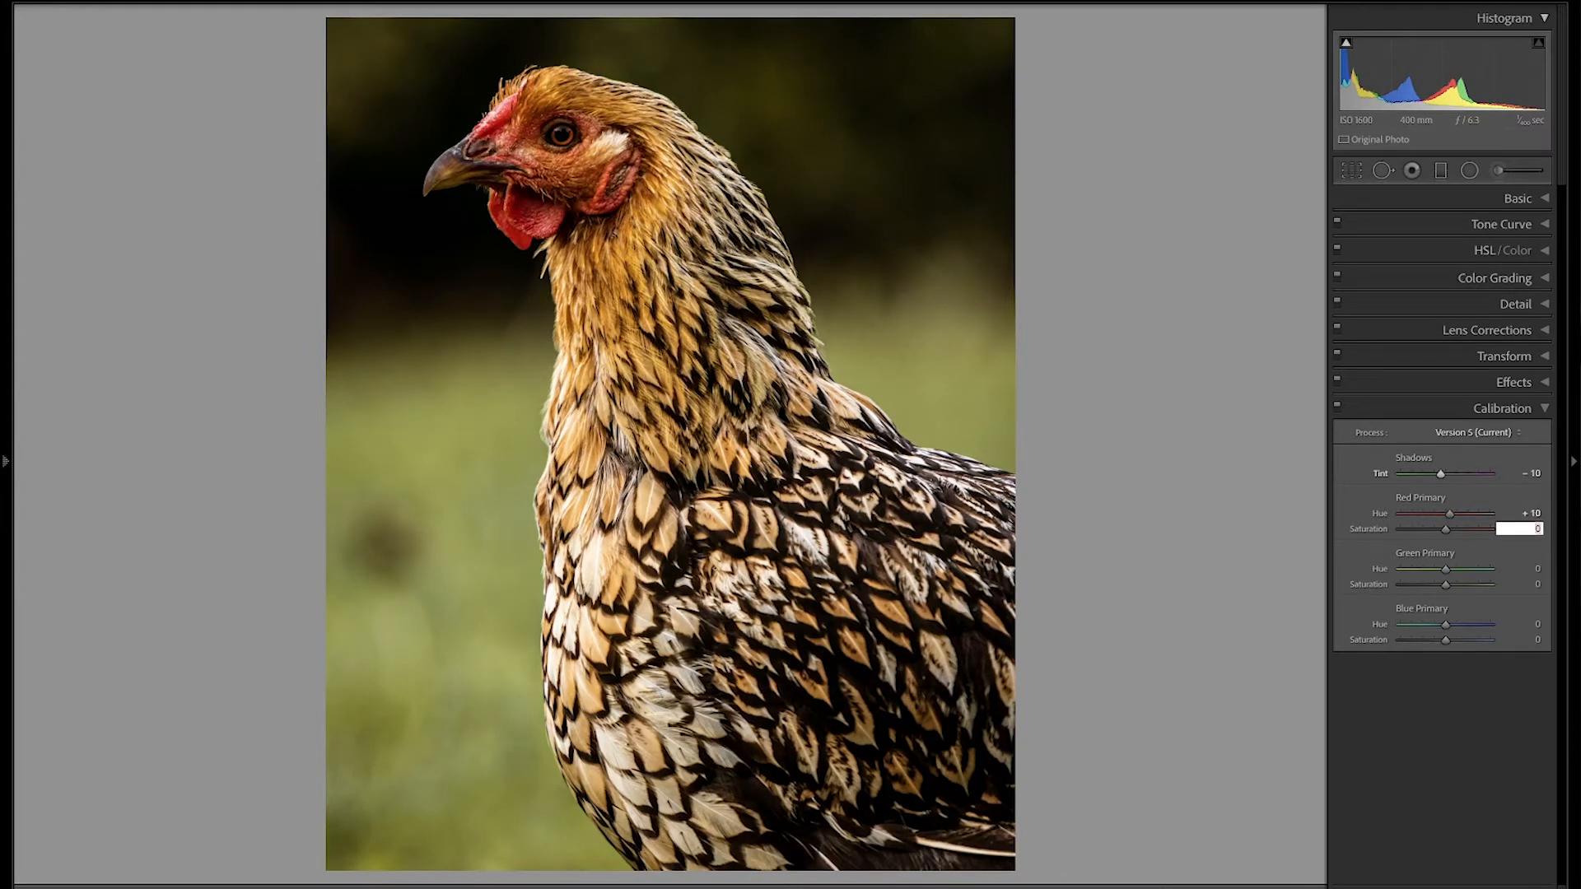
type("-10")
key("Return")
type("10")
key("Return")
Try the green primary hue at -30, 10 and -10, and return it to 0.
key("Tab")
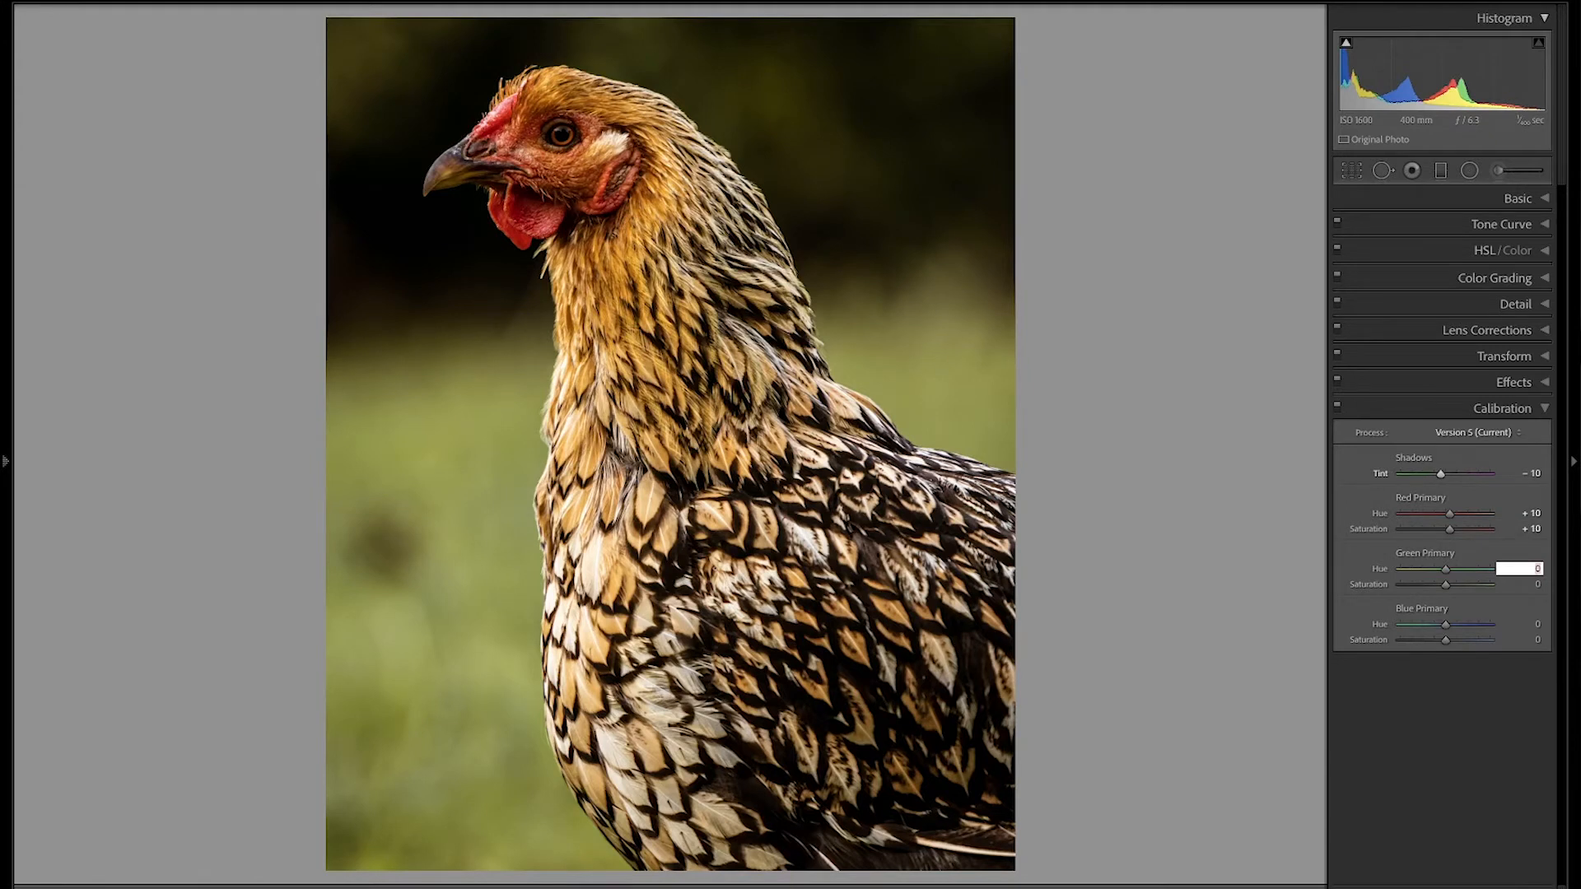
type("-30")
key("Return")
type("10")
key("Return")
type("-10")
key("Return")
type("0")
Try the green primary saturation at 30 and 10, and settle on -10.
key("Tab")
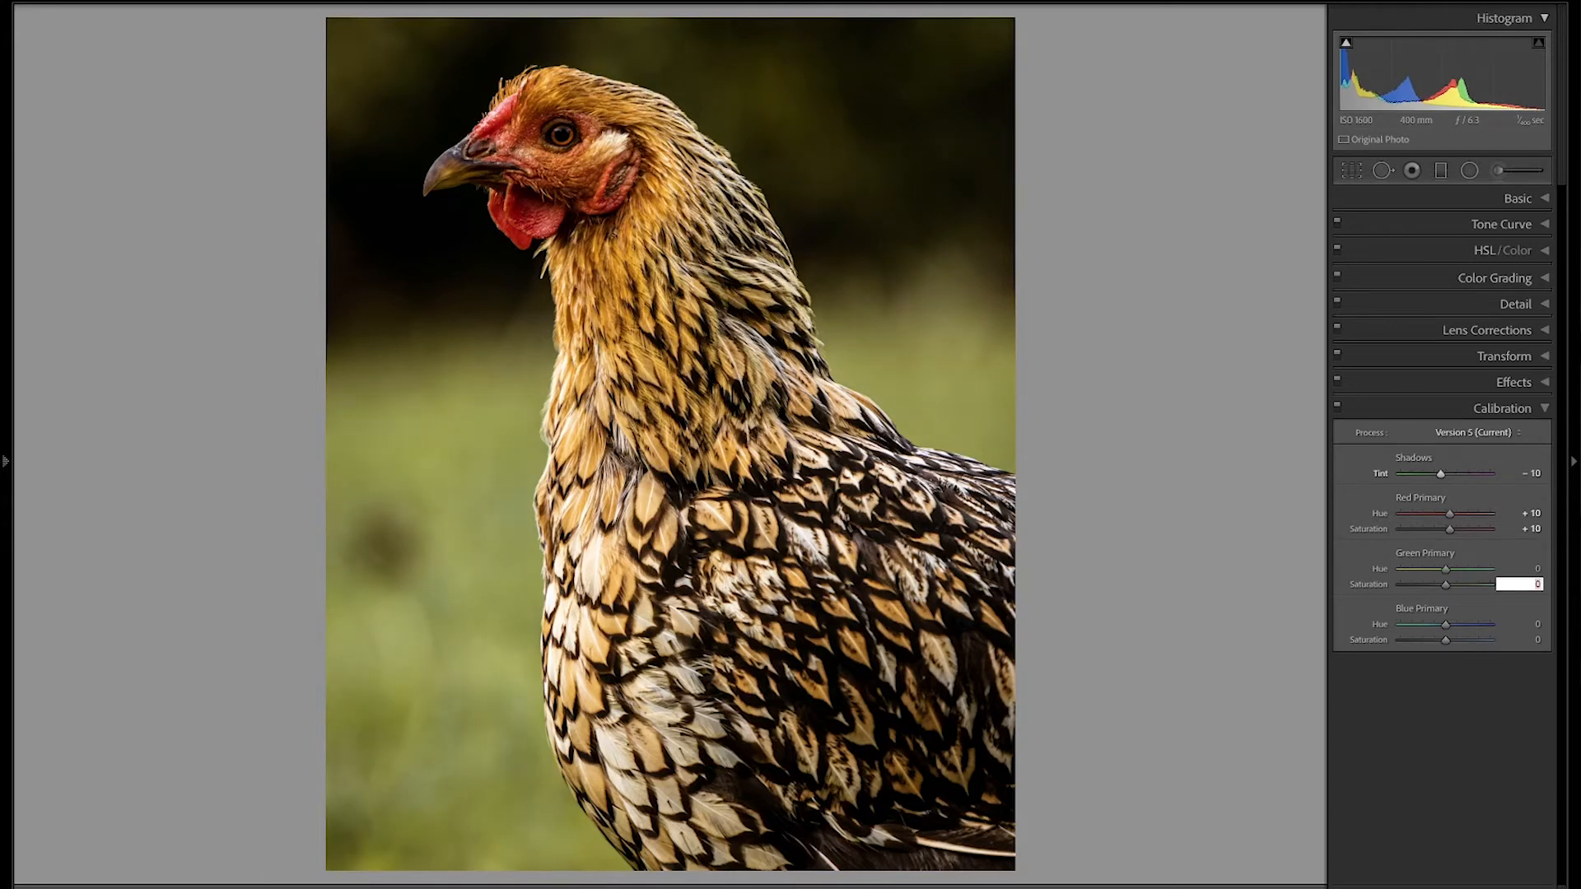
type("30")
key("Return")
key("ctrl+a")
type("10")
key("ctrl+a")
type("-10")
key("Tab")
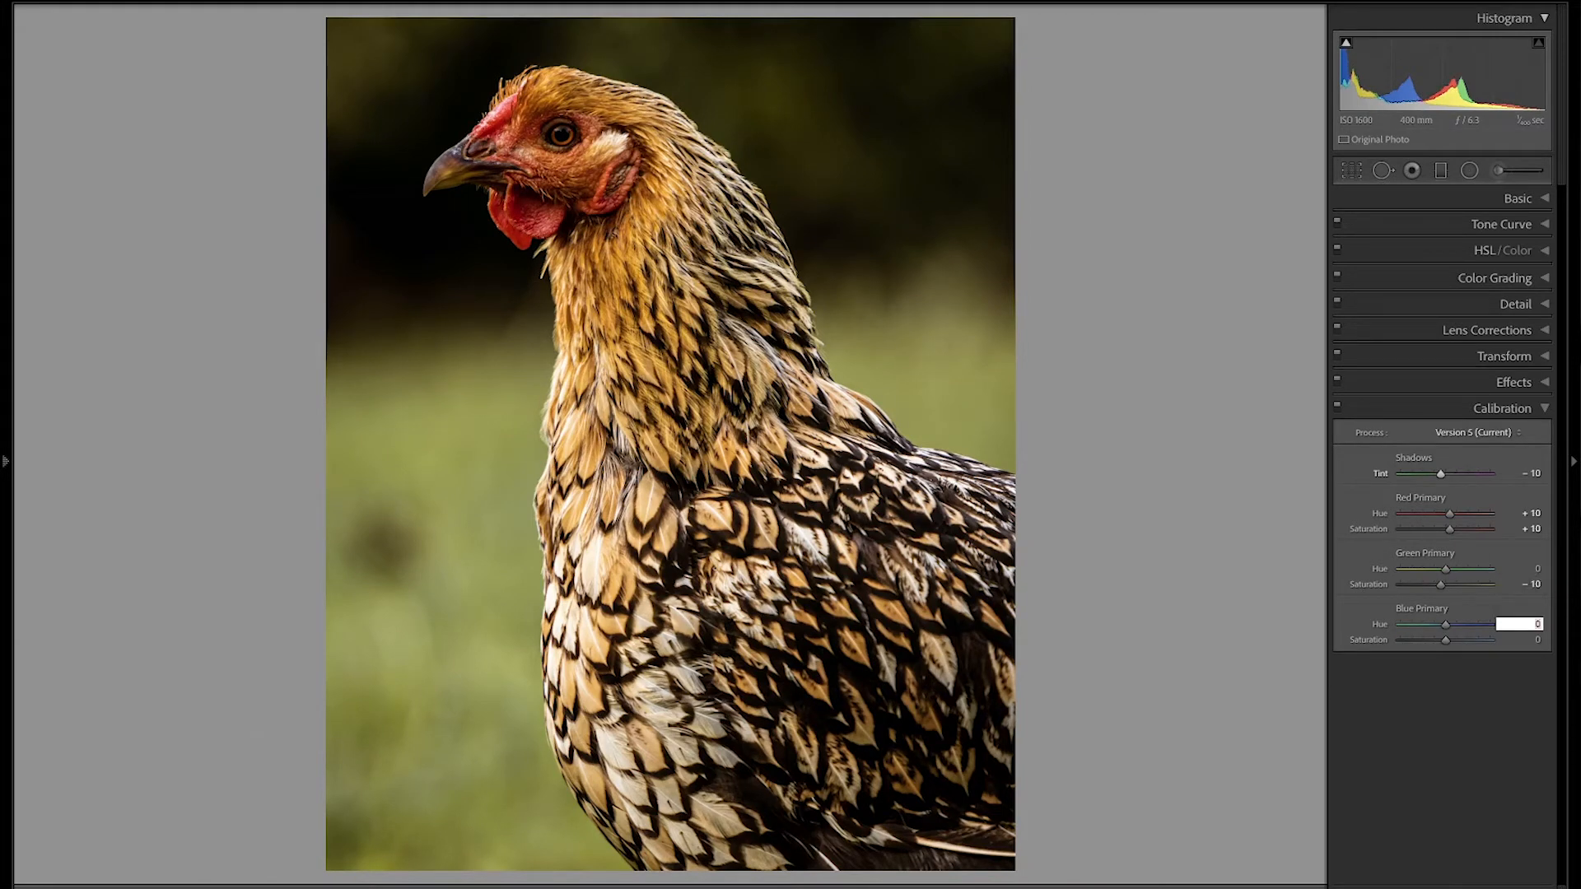
Try the blue primary hue of the calibration at -30, -20 and 20, and settle on -10.
type("-30")
key("ctrl+a")
type("-20")
key("ctrl+a")
type("20")
key("ctrl+a")
type("-10")
key("Tab")
Try the blue primary saturation at 30, 100, -100 and -30, settle on -10, and close the calibration settings.
type("-30")
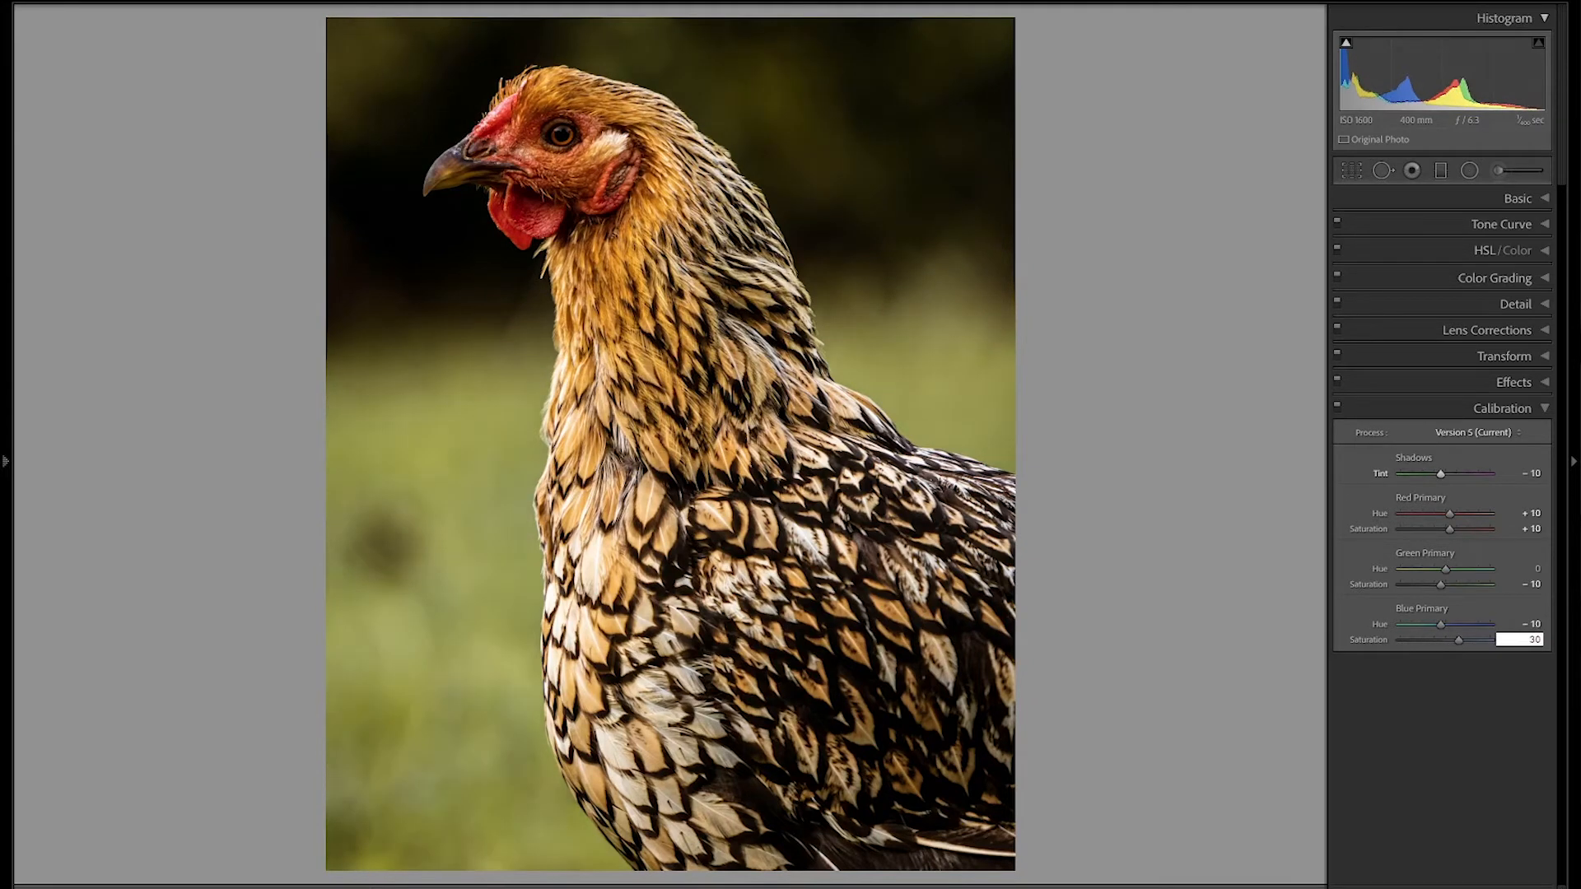
type("100")
key("ctrl+a")
type("-")
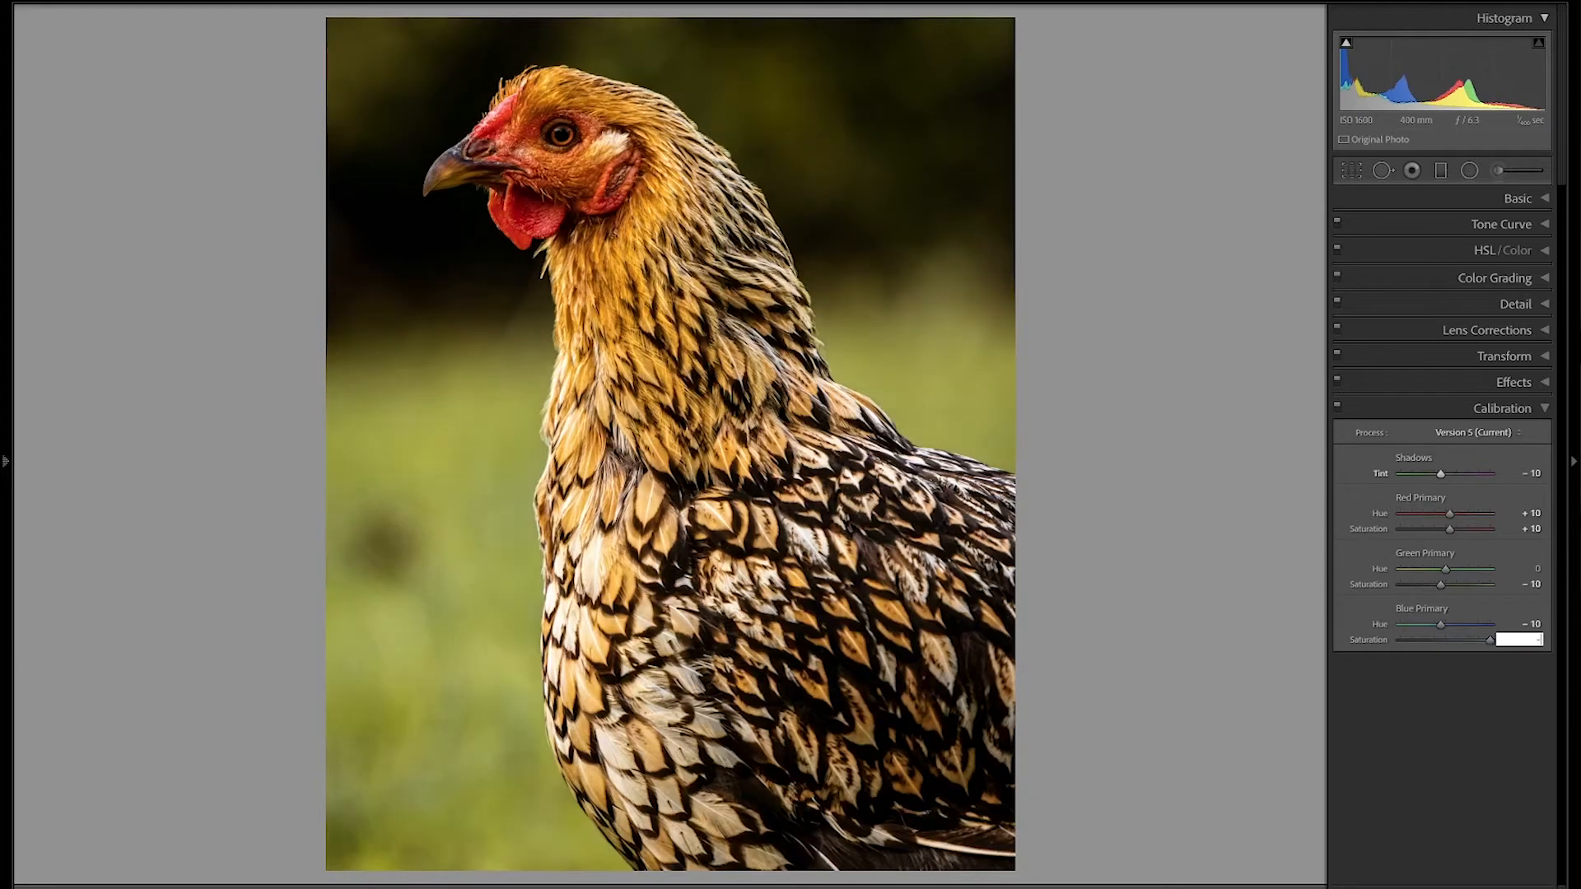
type("100")
key("ctrl+a")
type("30")
key("ctrl+a")
type("-30")
key("ctrl+a")
type("-10")
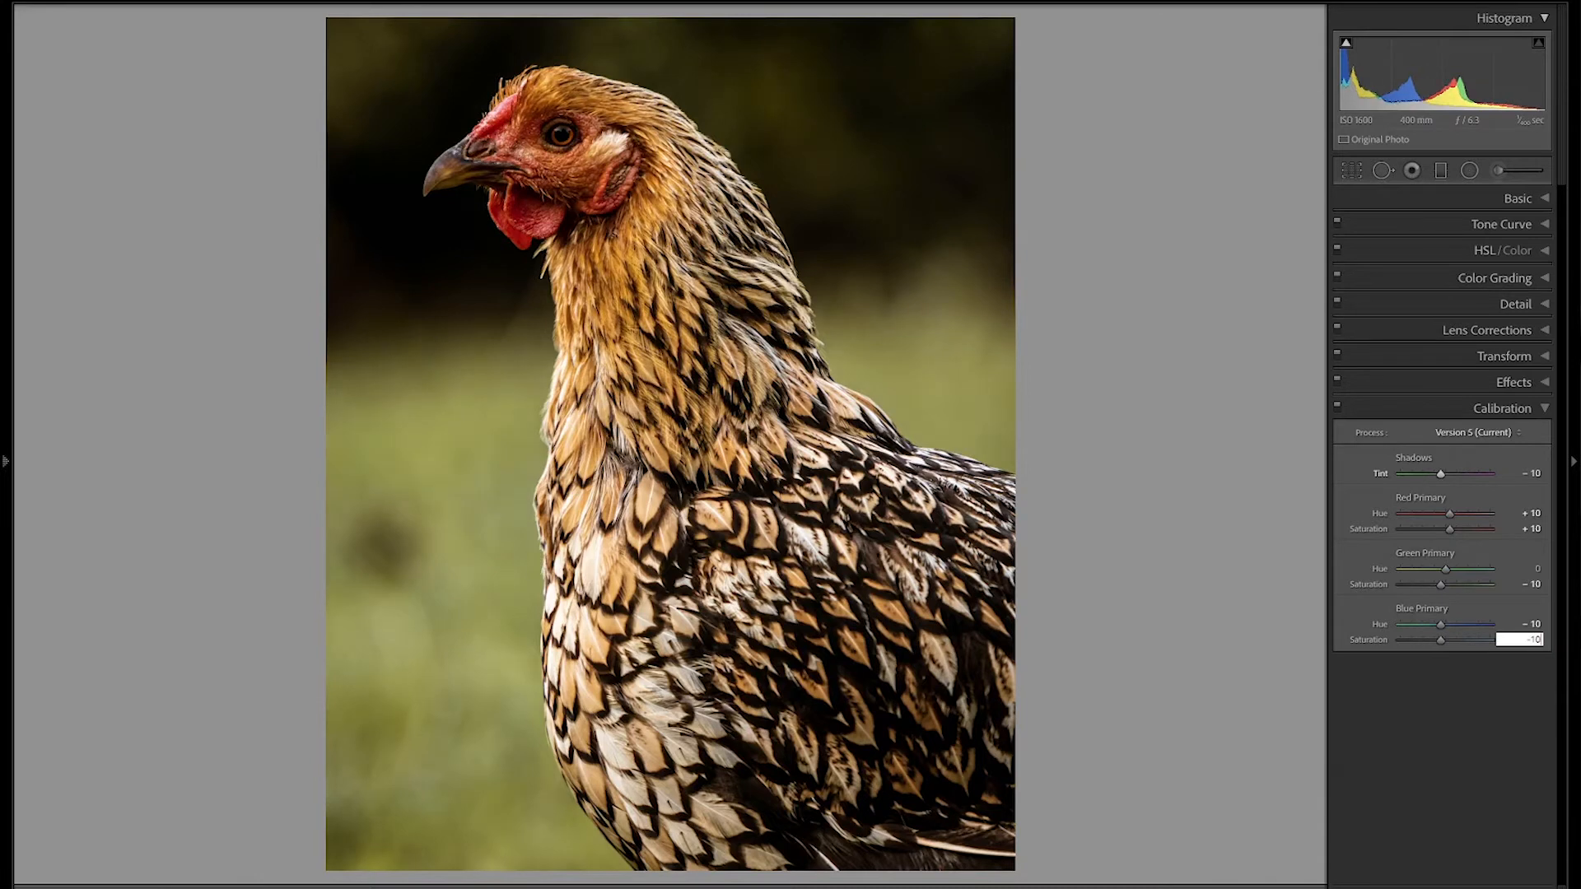
left_click(1470, 410)
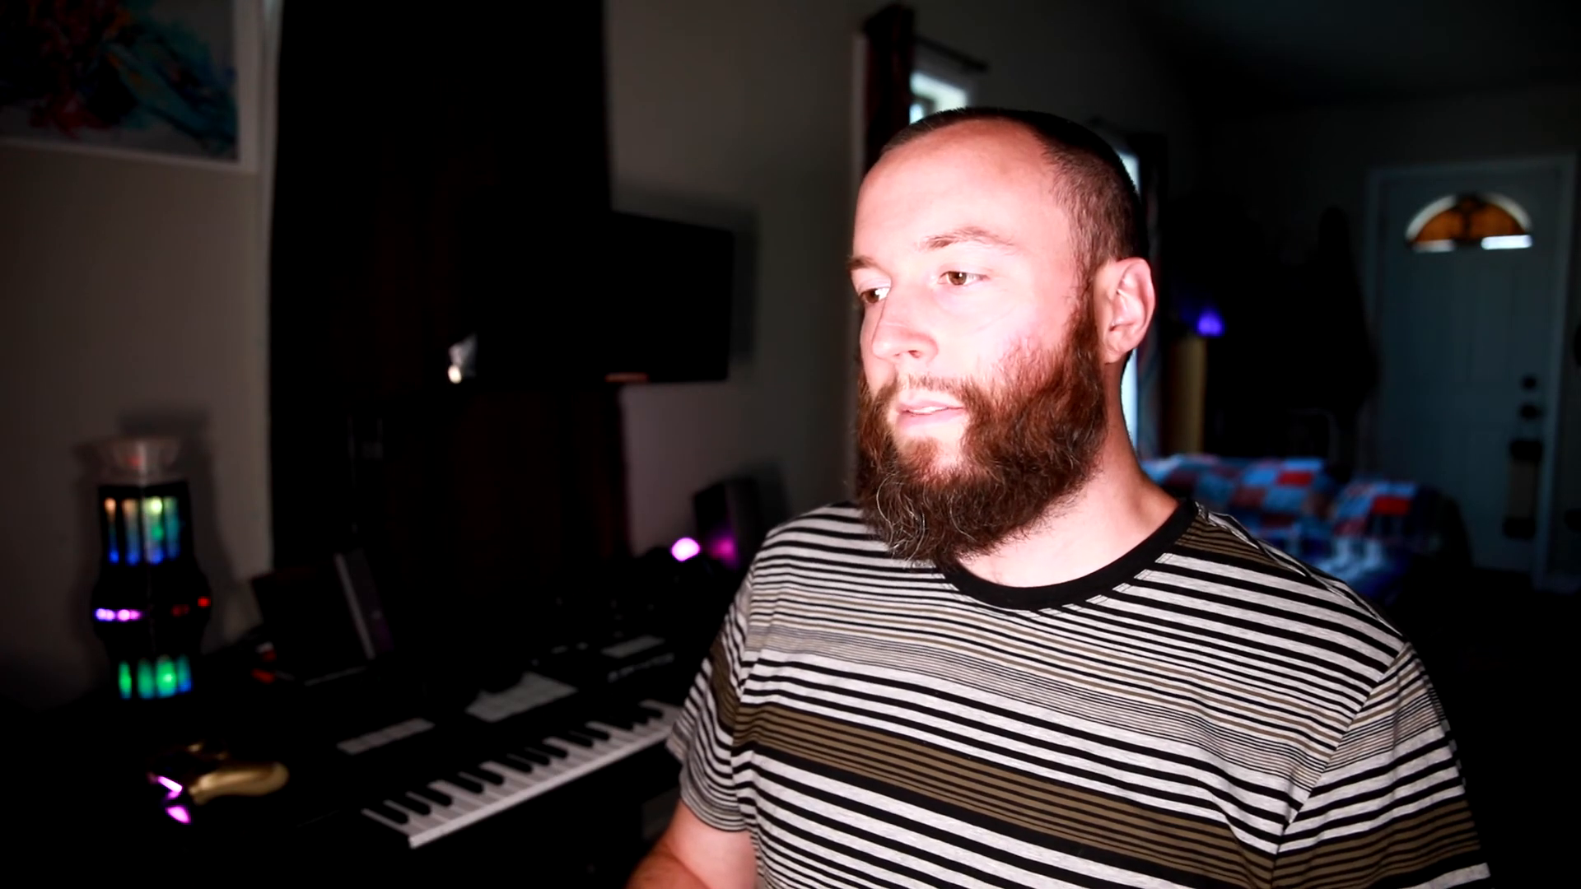
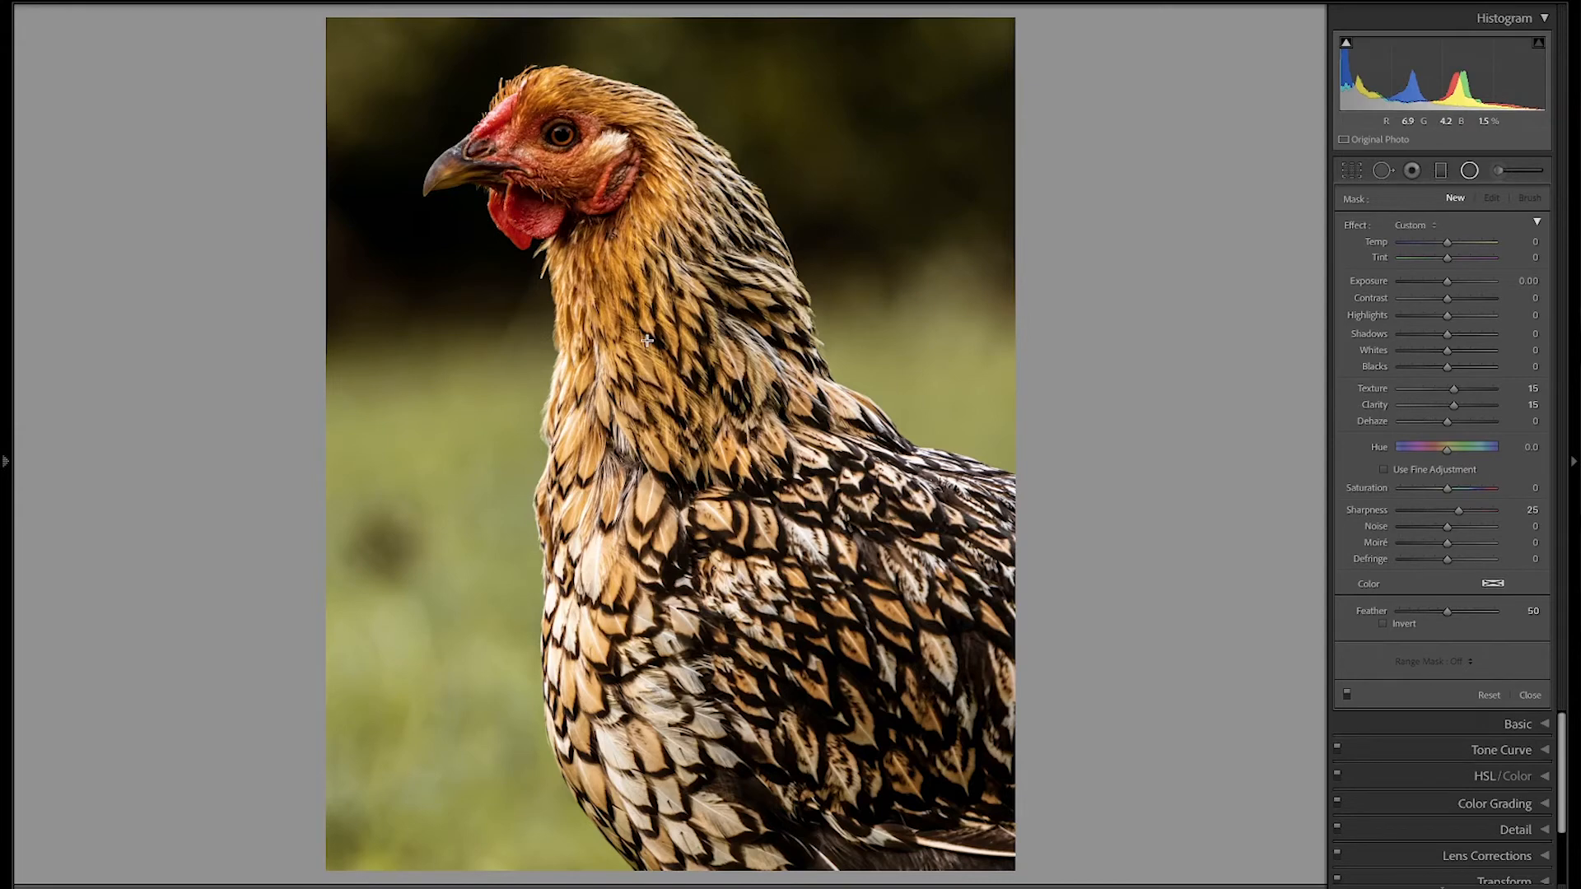
Add a tilted radial filter over the hen, enlarge it and centre it on the lower neck.
key("ctrl+minus")
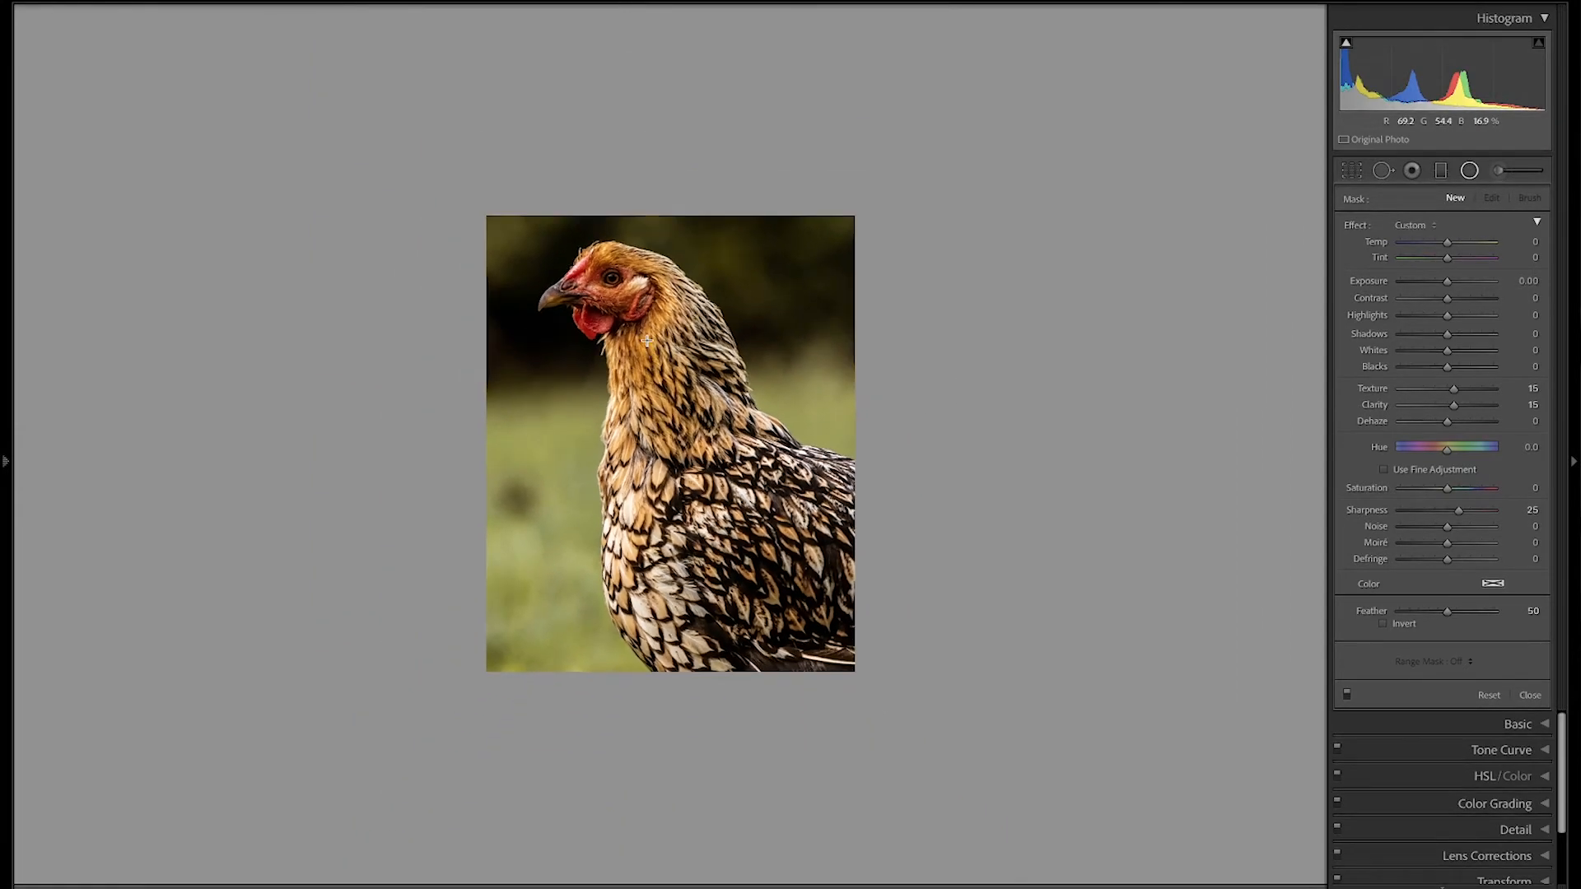
left_click_drag(690, 460, 517, 266)
left_click_drag(713, 388, 663, 312)
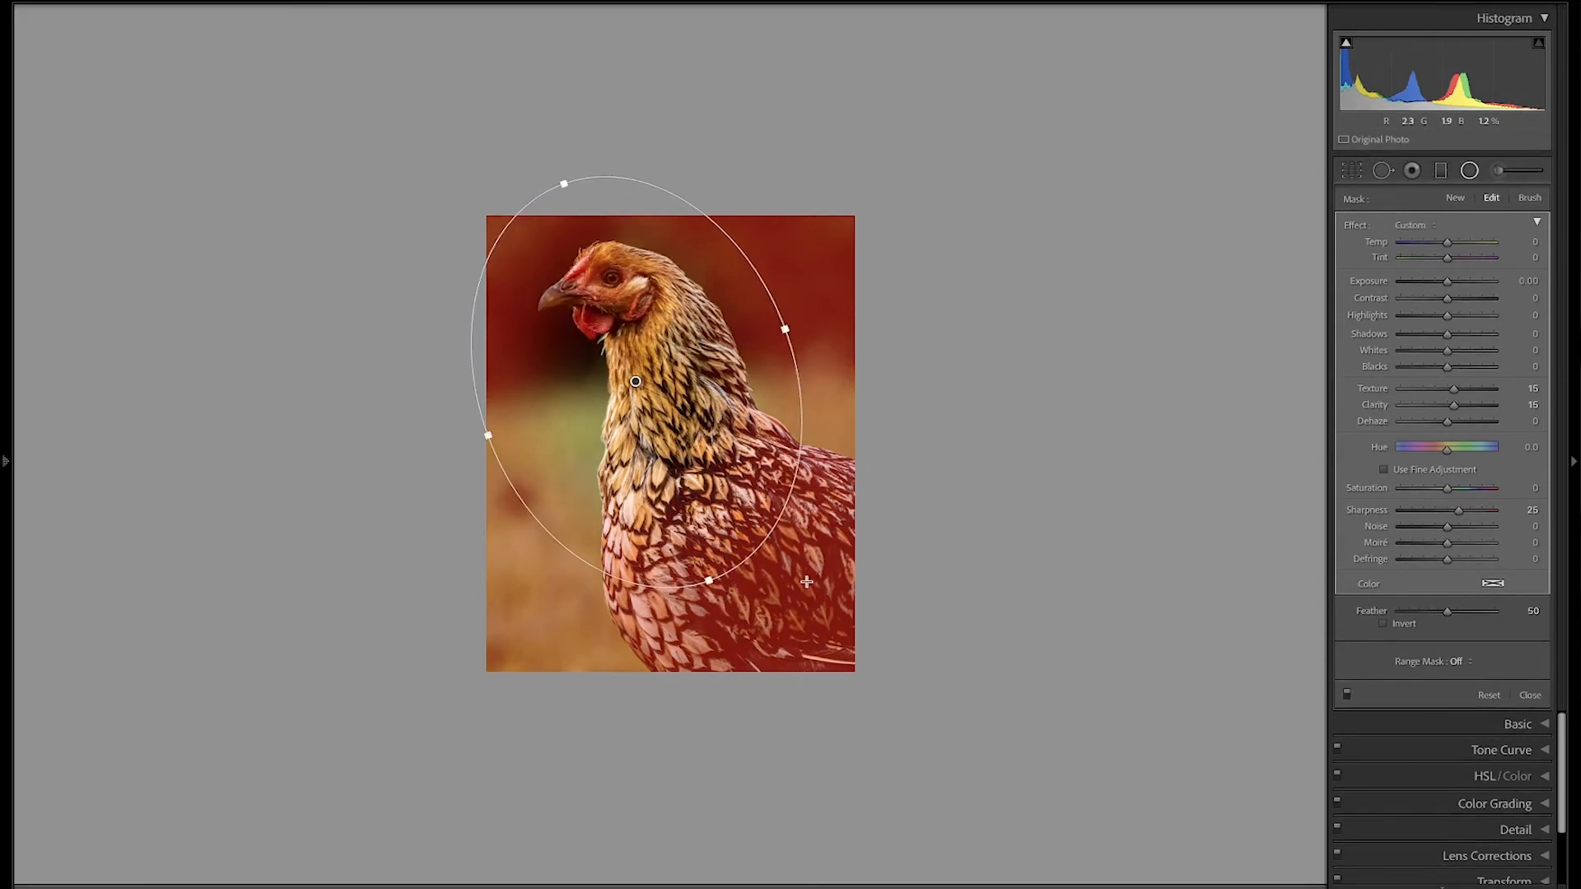
left_click_drag(709, 581, 750, 693)
left_click_drag(784, 331, 854, 326)
left_click_drag(744, 390, 795, 429)
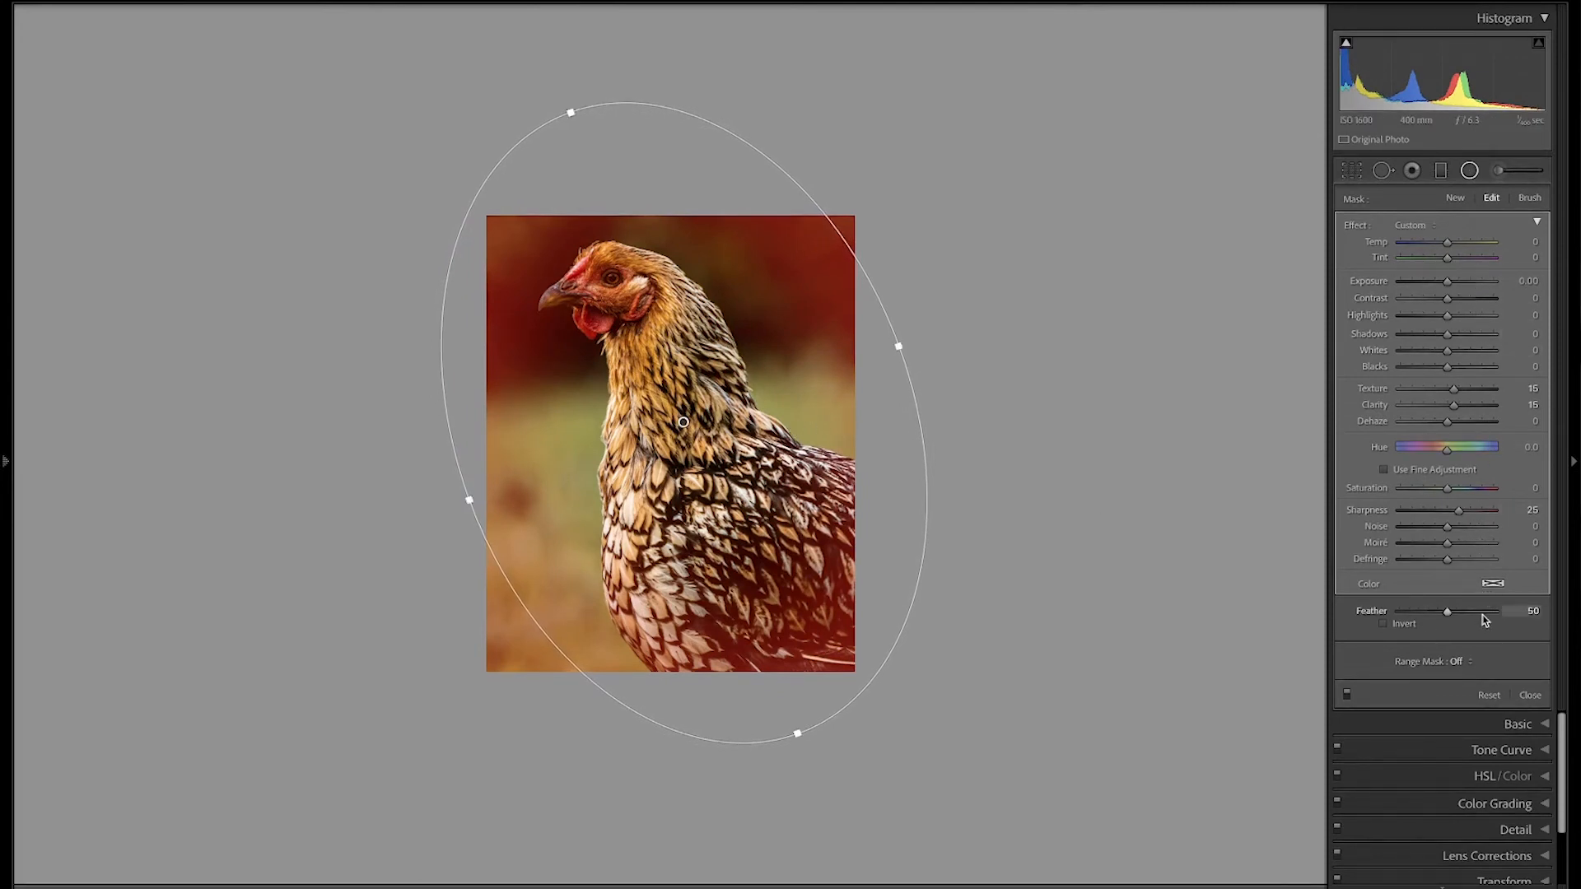
Set the radial filter's feather to 67 and stretch its ellipse taller and wider around the photo.
left_click_drag(1463, 611, 1465, 618)
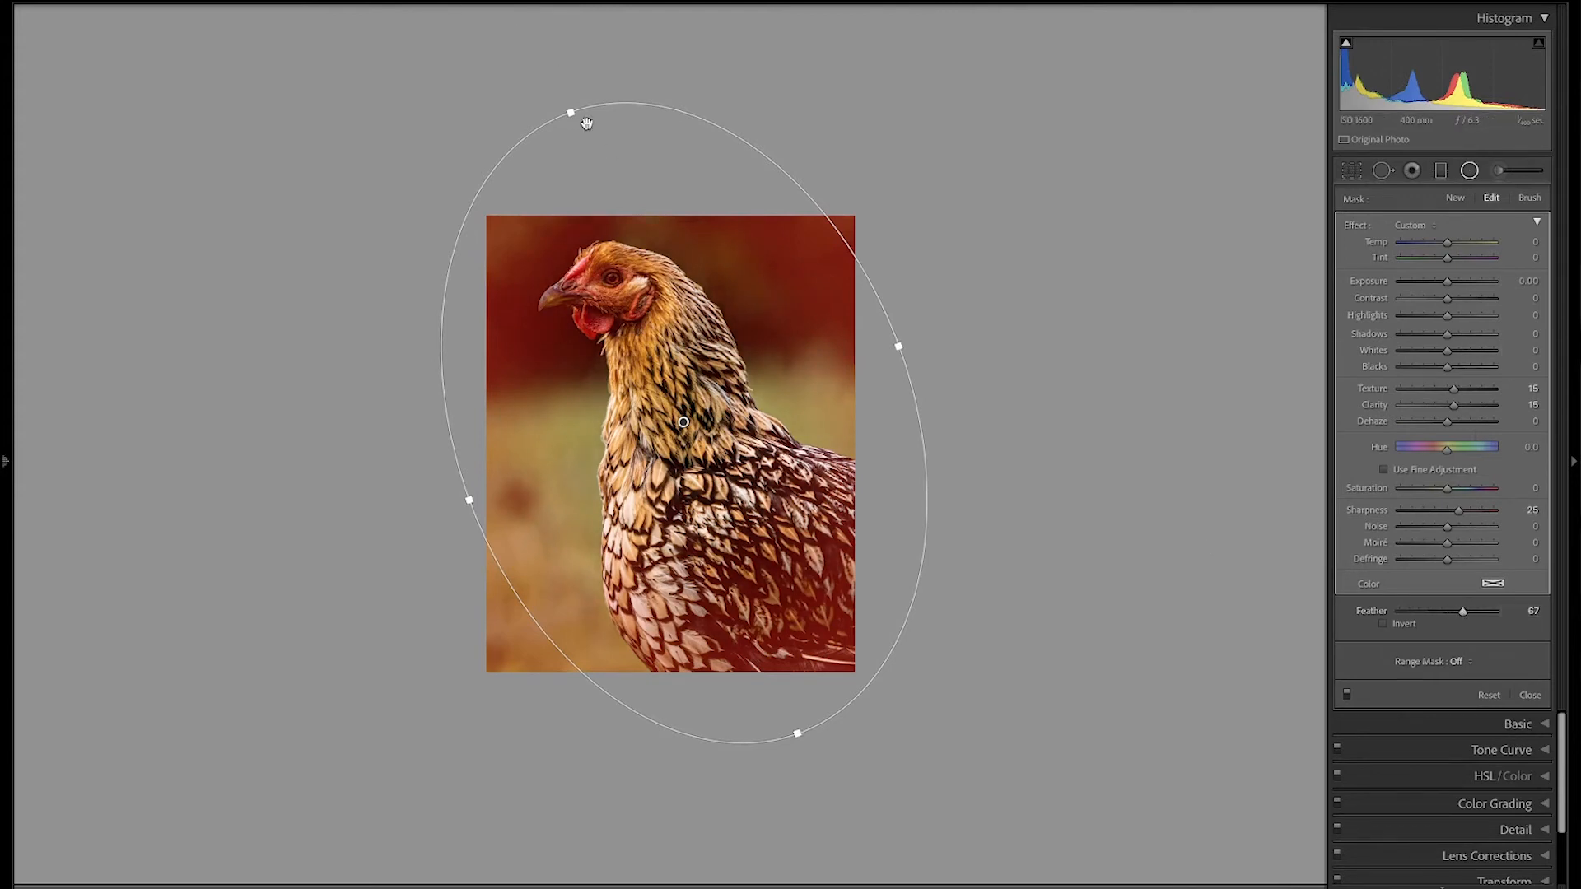
left_click_drag(574, 115, 556, 73)
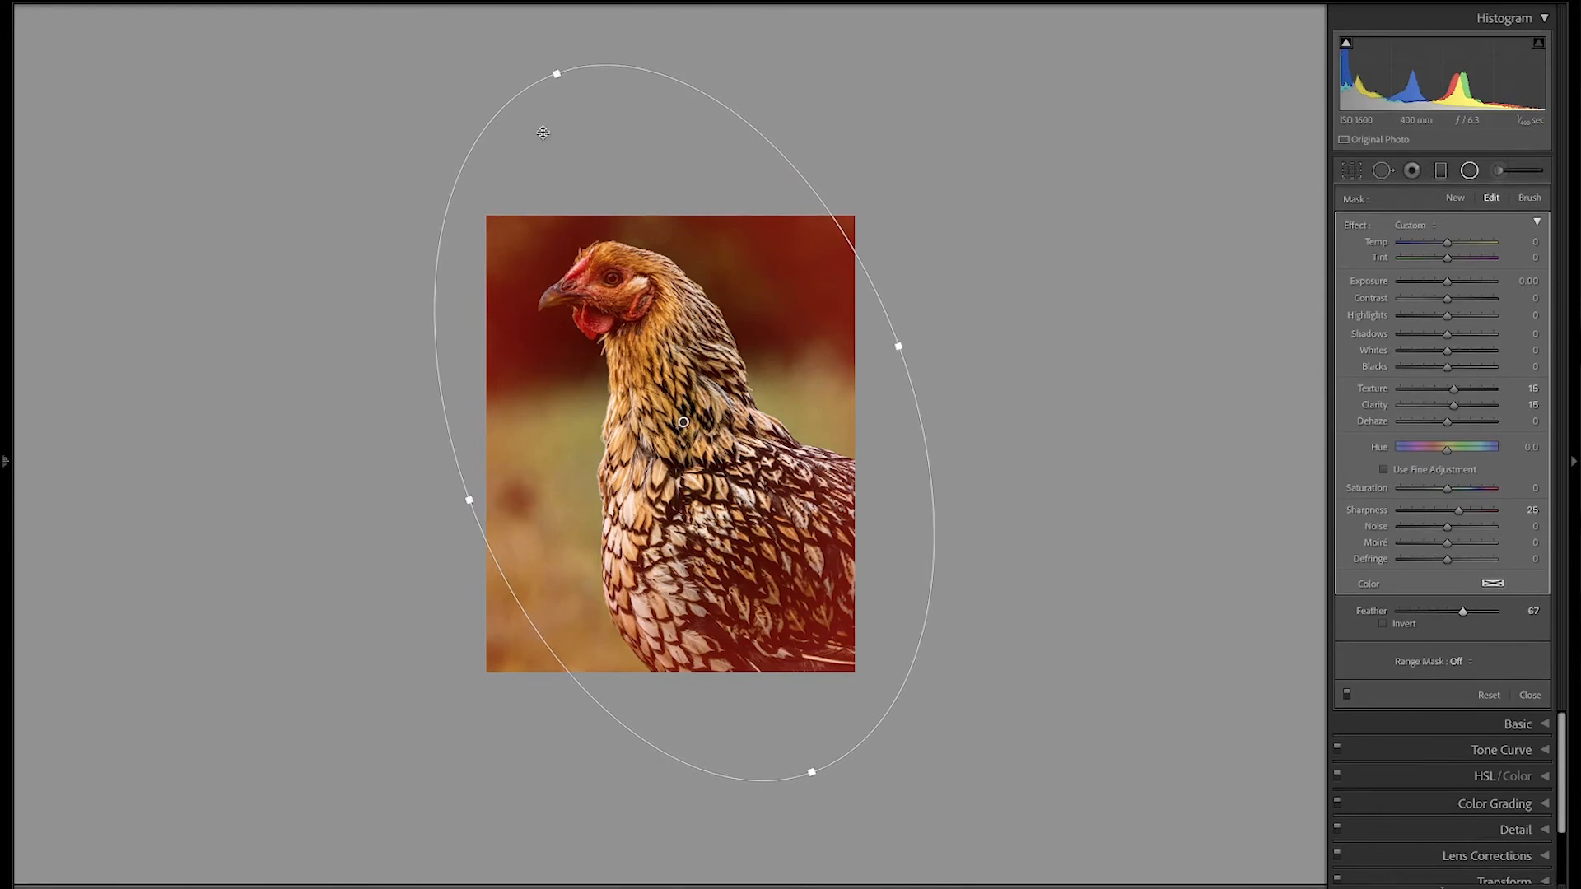
left_click_drag(468, 498, 432, 509)
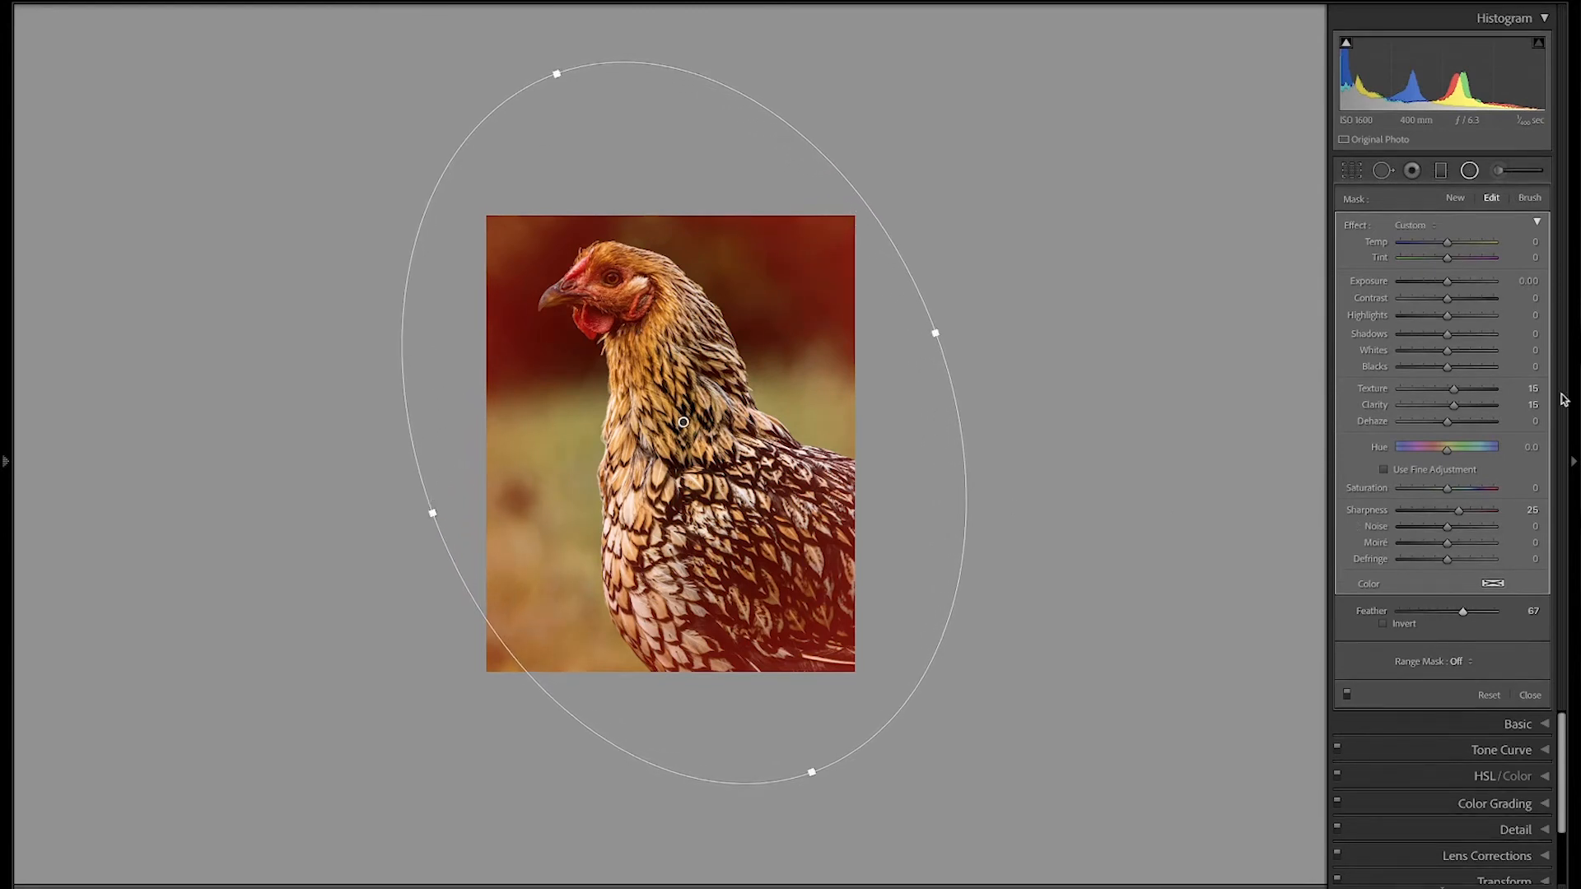
Set the radial filter's exposure to -0.90.
left_click(1527, 281)
type("-0.8")
key("Return")
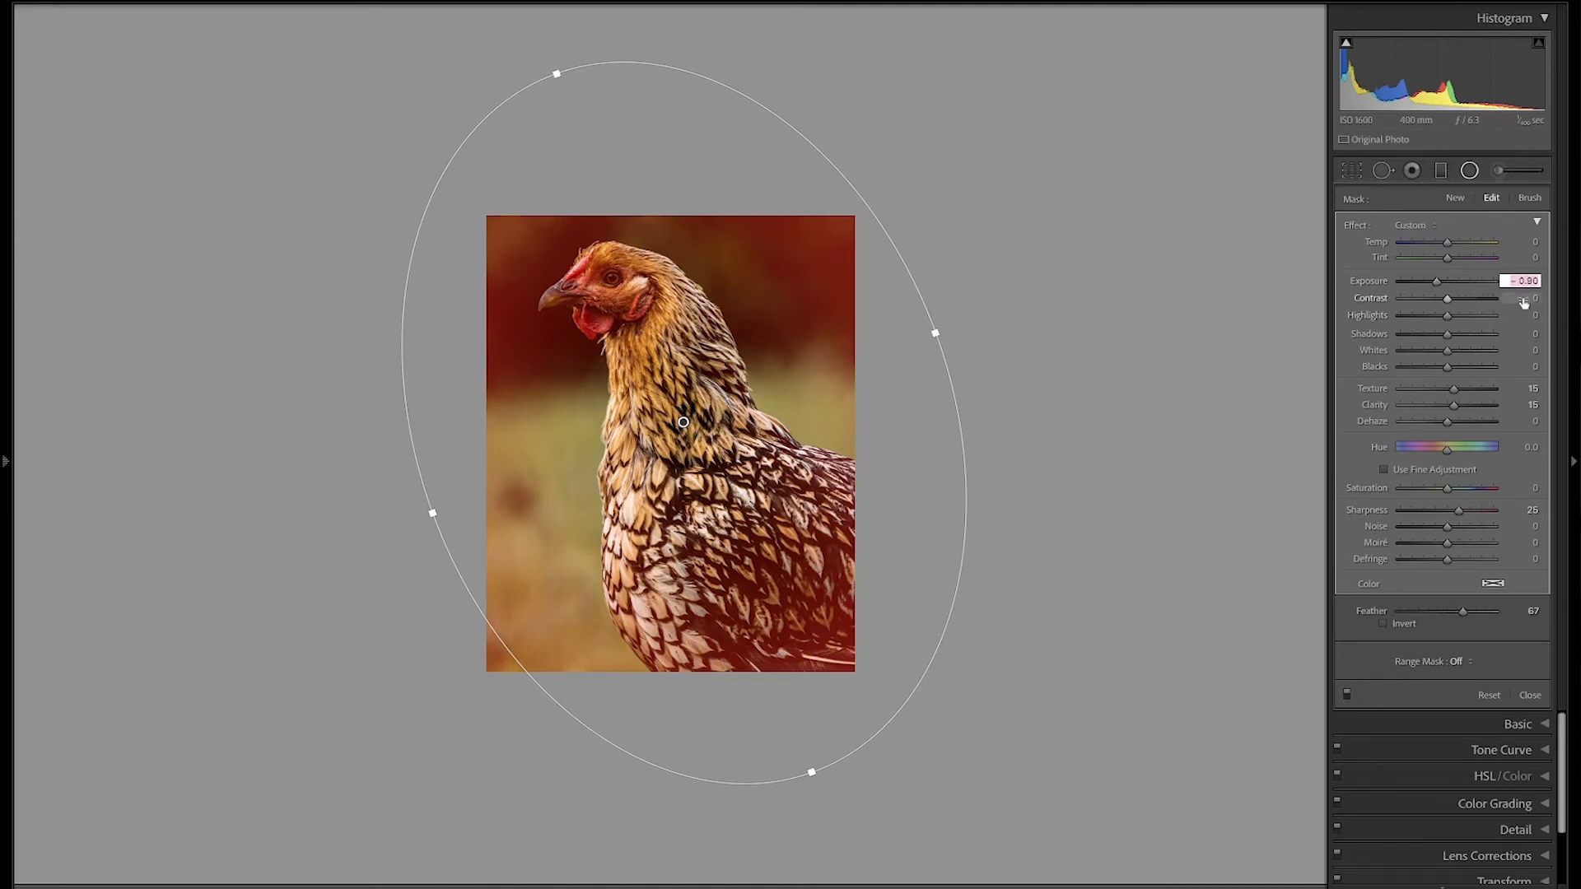
Set the radial filter's shadows to -25 and hide the mask overlay.
left_click(1534, 335)
left_click(1535, 335)
type("-3")
key("Down")
key("Down")
key("Down")
key("Down")
key("Down")
key("Down")
key("Down")
key("o")
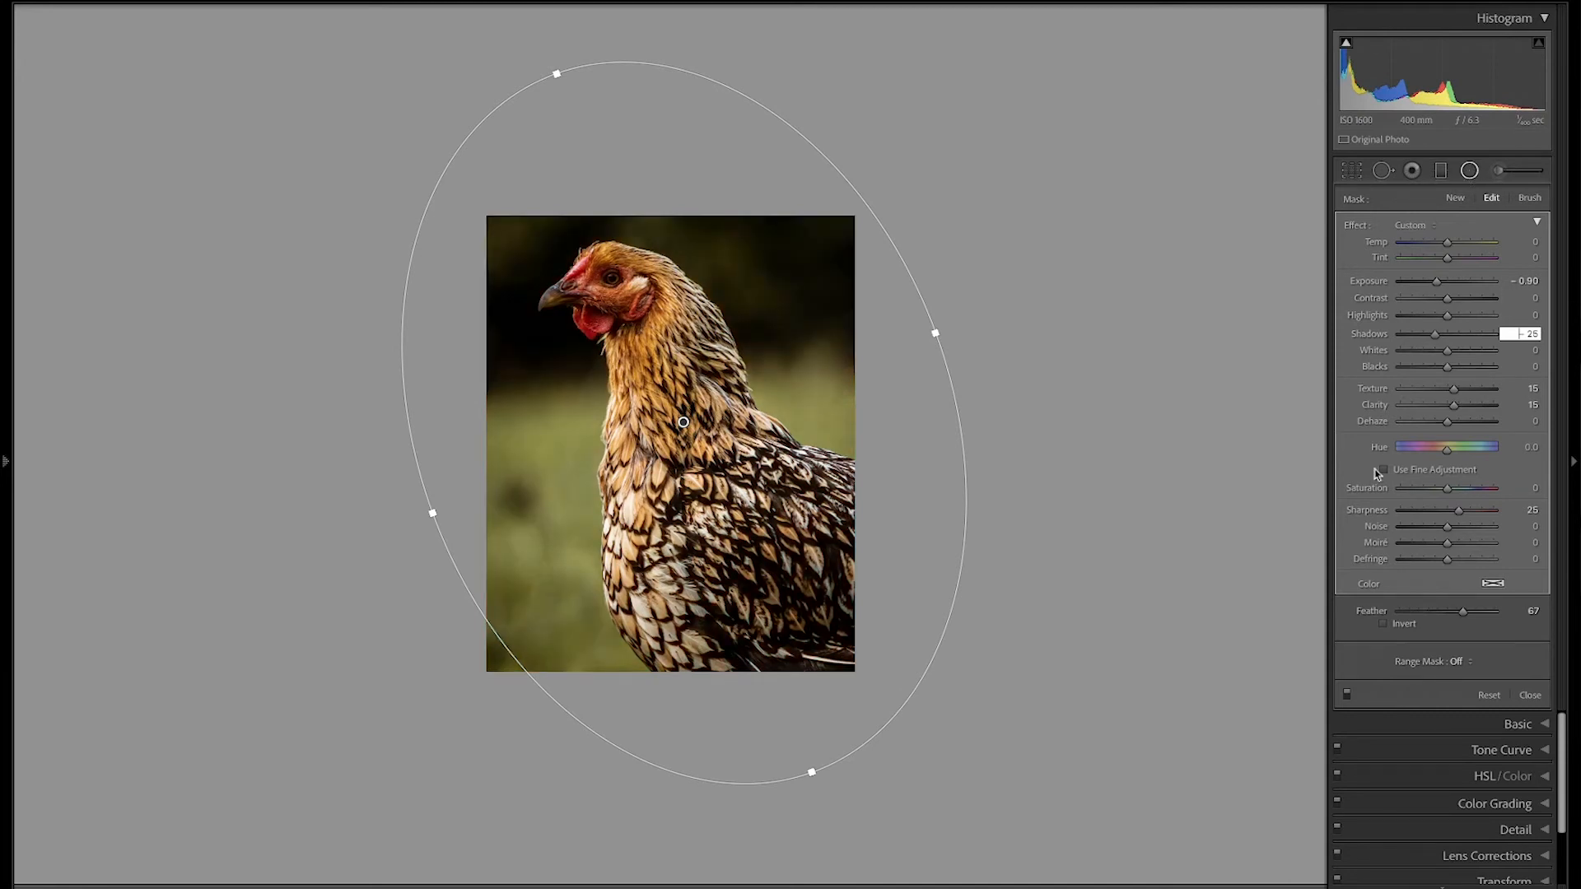
Switch the radial filter off and on repeatedly to compare the photo with and without it.
left_click(1346, 694)
left_click(1345, 695)
left_click(1345, 694)
left_click(1345, 695)
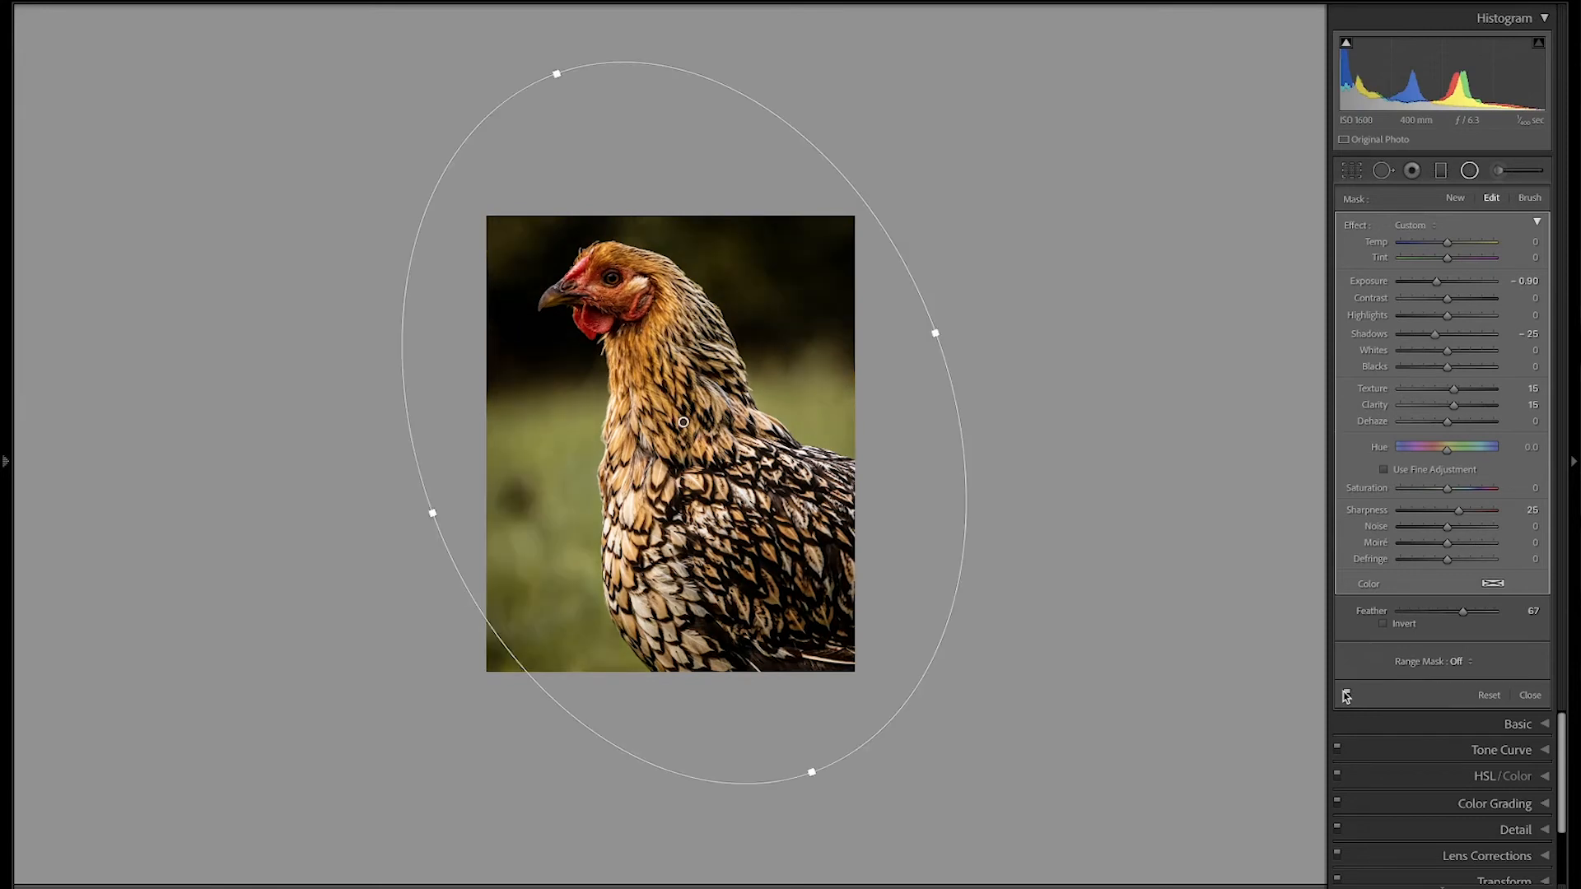
left_click(1346, 694)
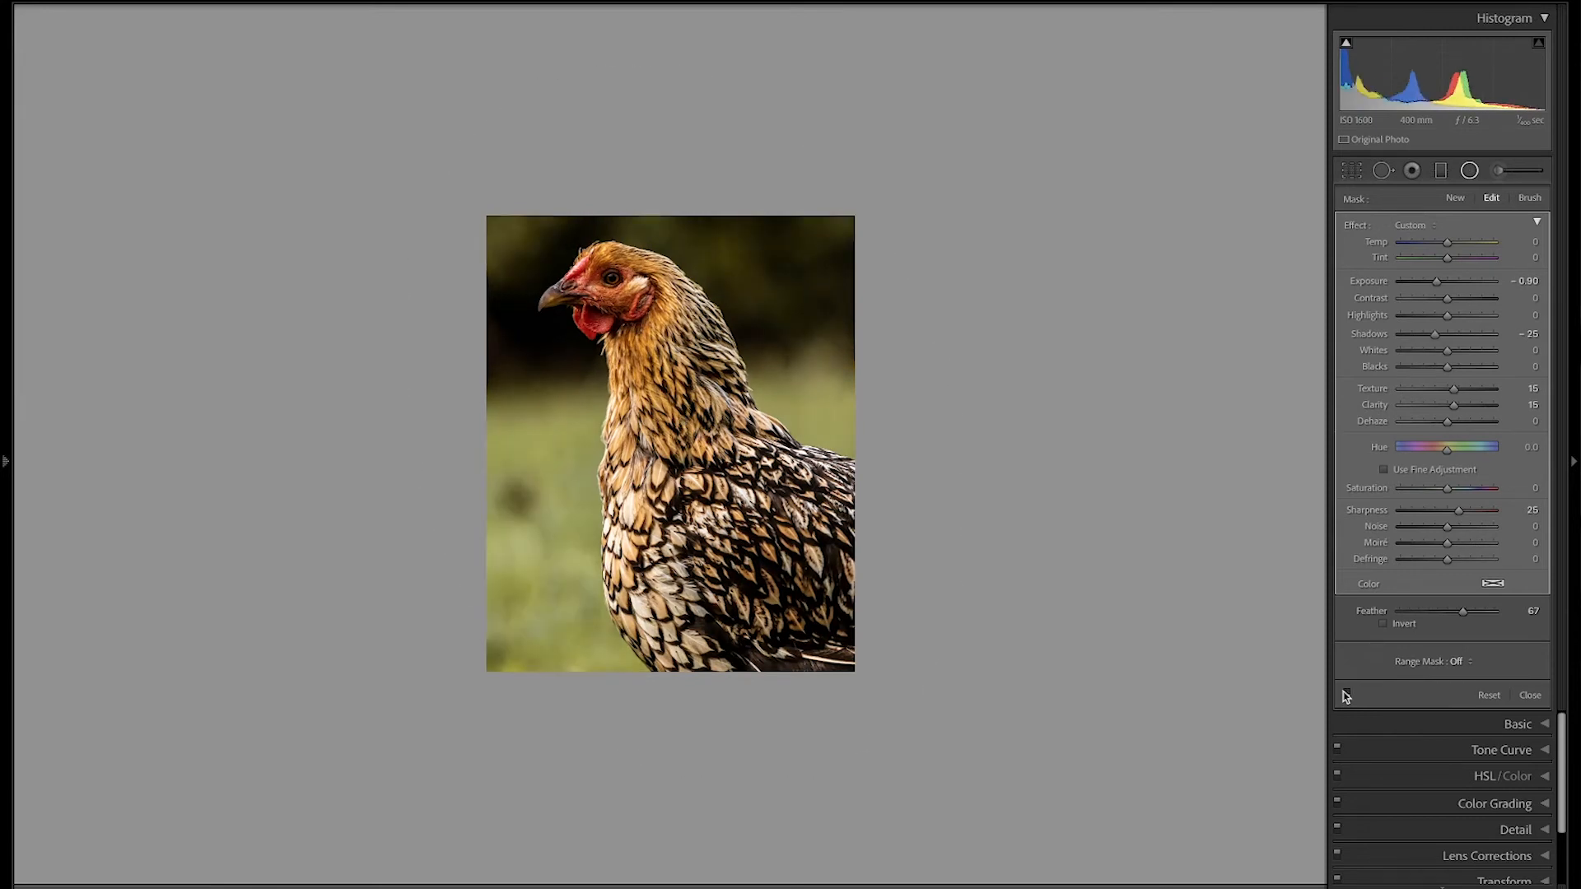
left_click(1346, 694)
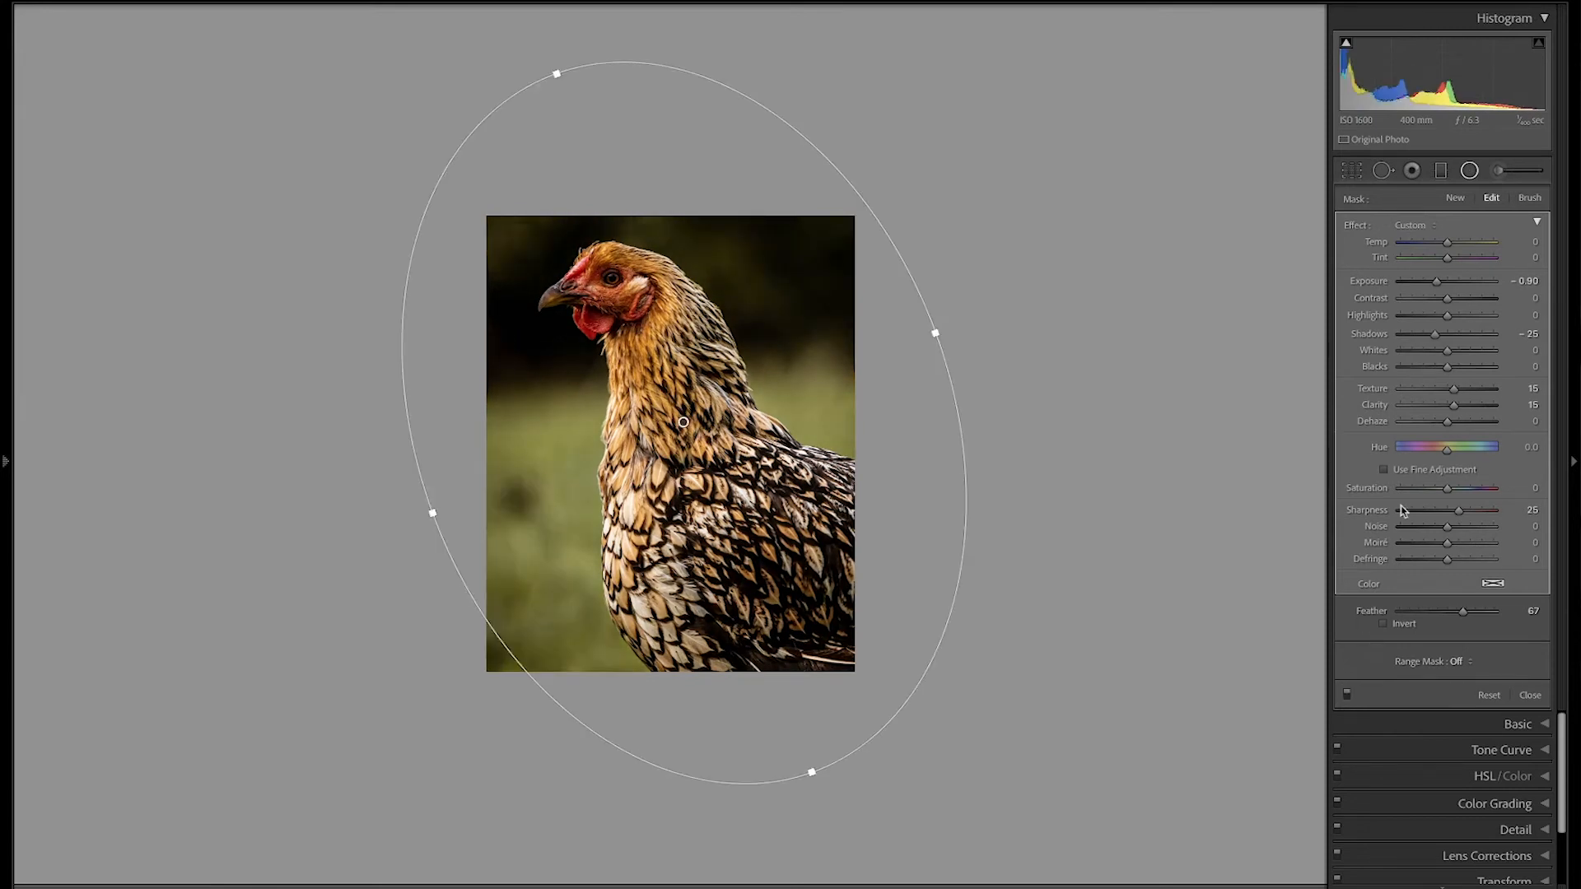
Erase the radial mask from the hen's head and neck using a size 31 brush, feather 66, flow 100 and Auto Mask, and close the filter.
left_click(1530, 198)
key("ctrl+equal")
key("ctrl+equal")
key("ctrl+equal")
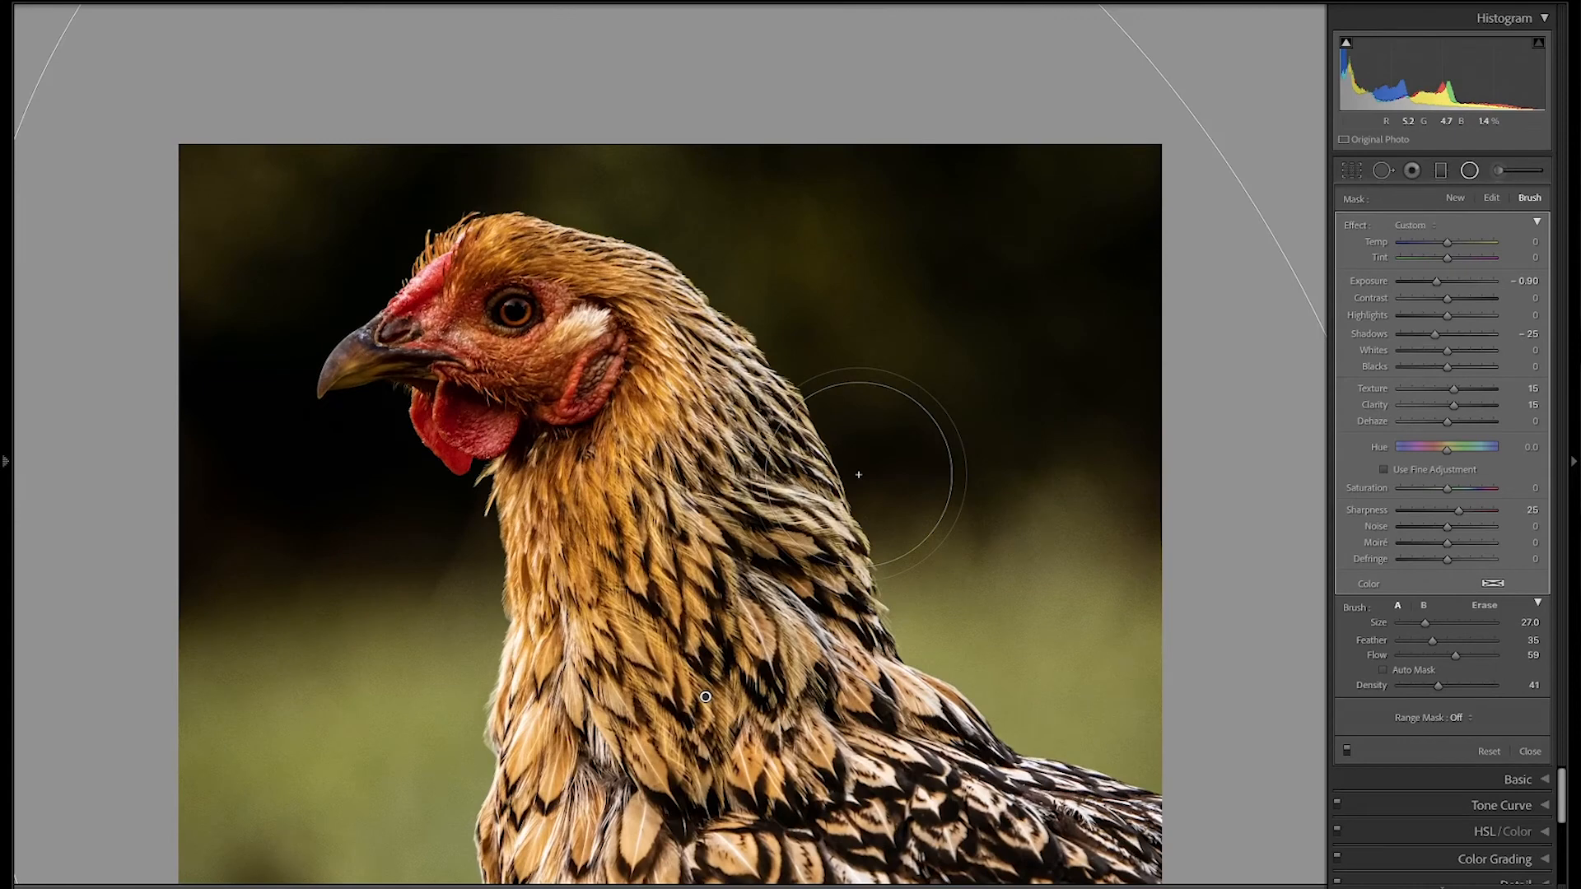
key("o")
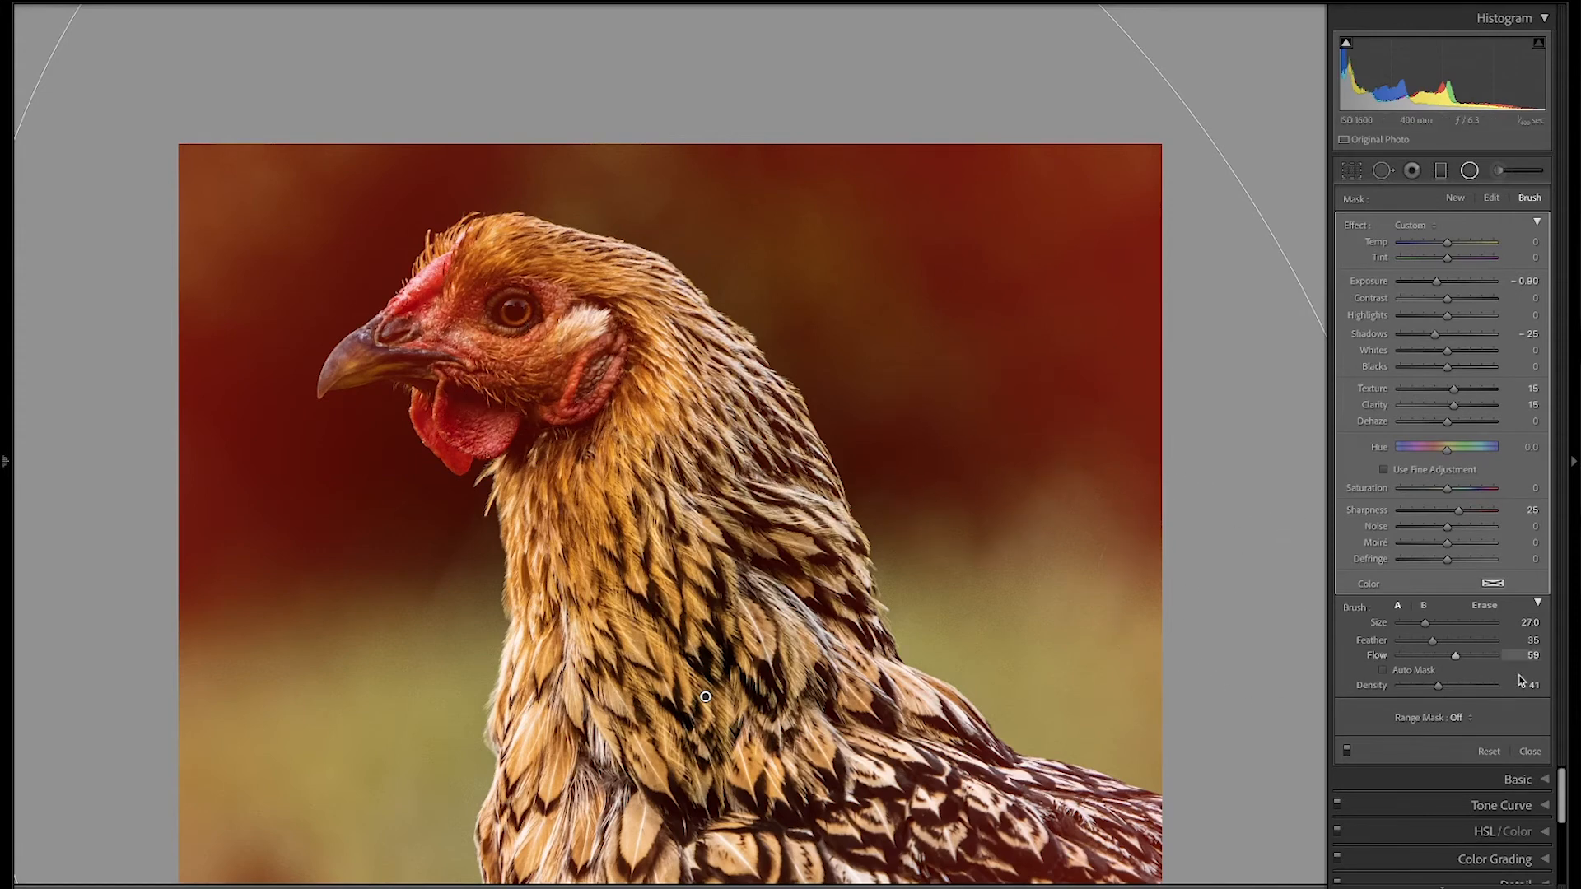
left_click(1484, 606)
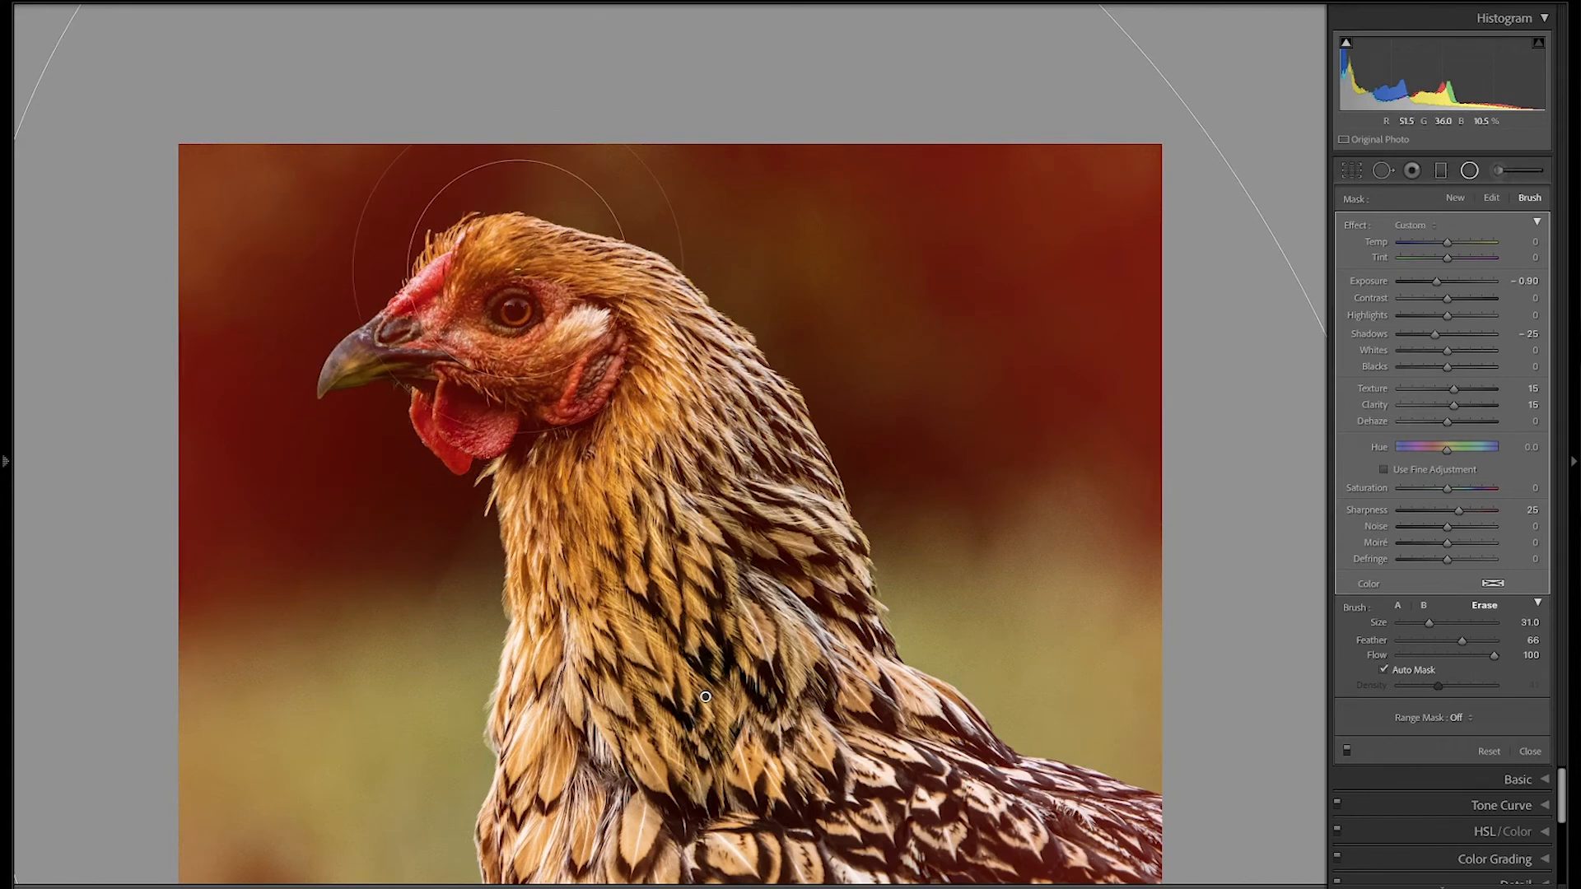
left_click(511, 311)
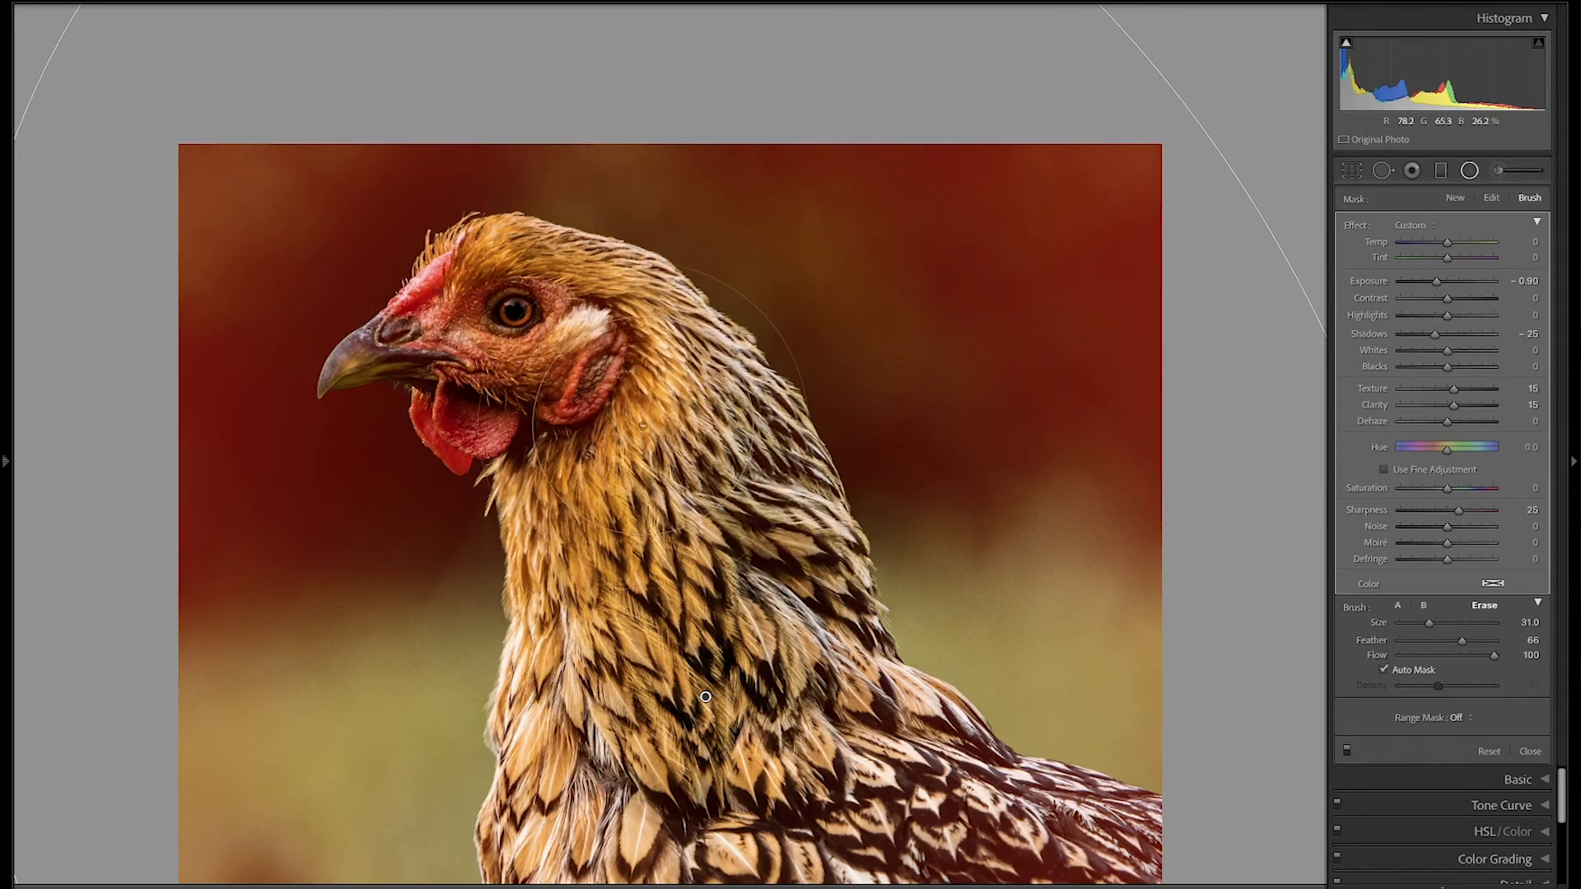
left_click(1471, 171)
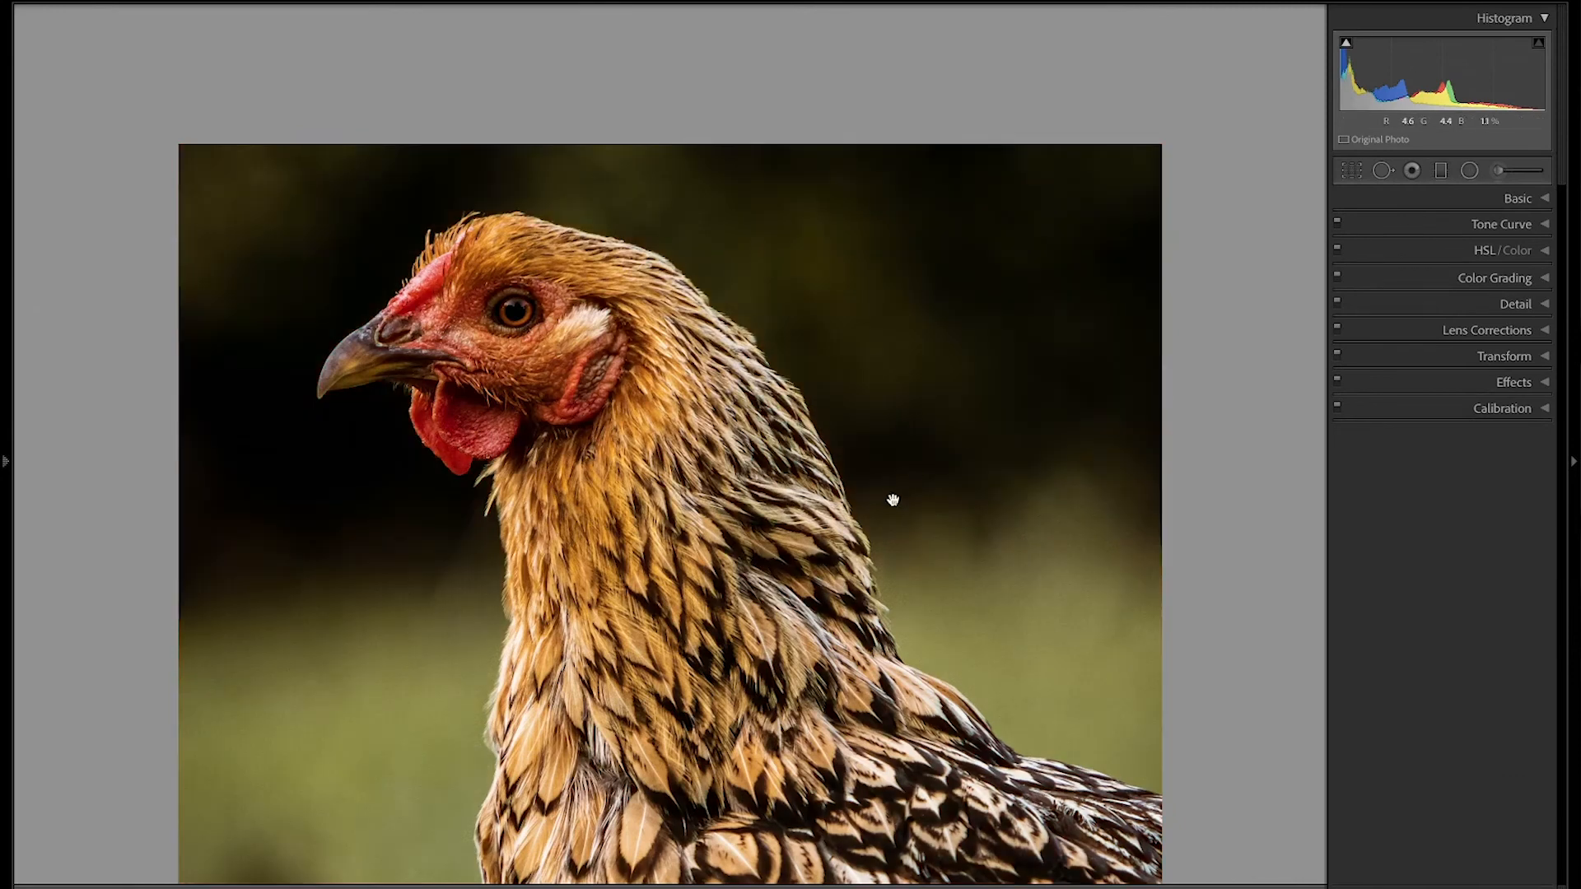
Fit the whole photo in view and compare it side by side with the reference photo, with the side panels hidden.
key("ctrl+minus")
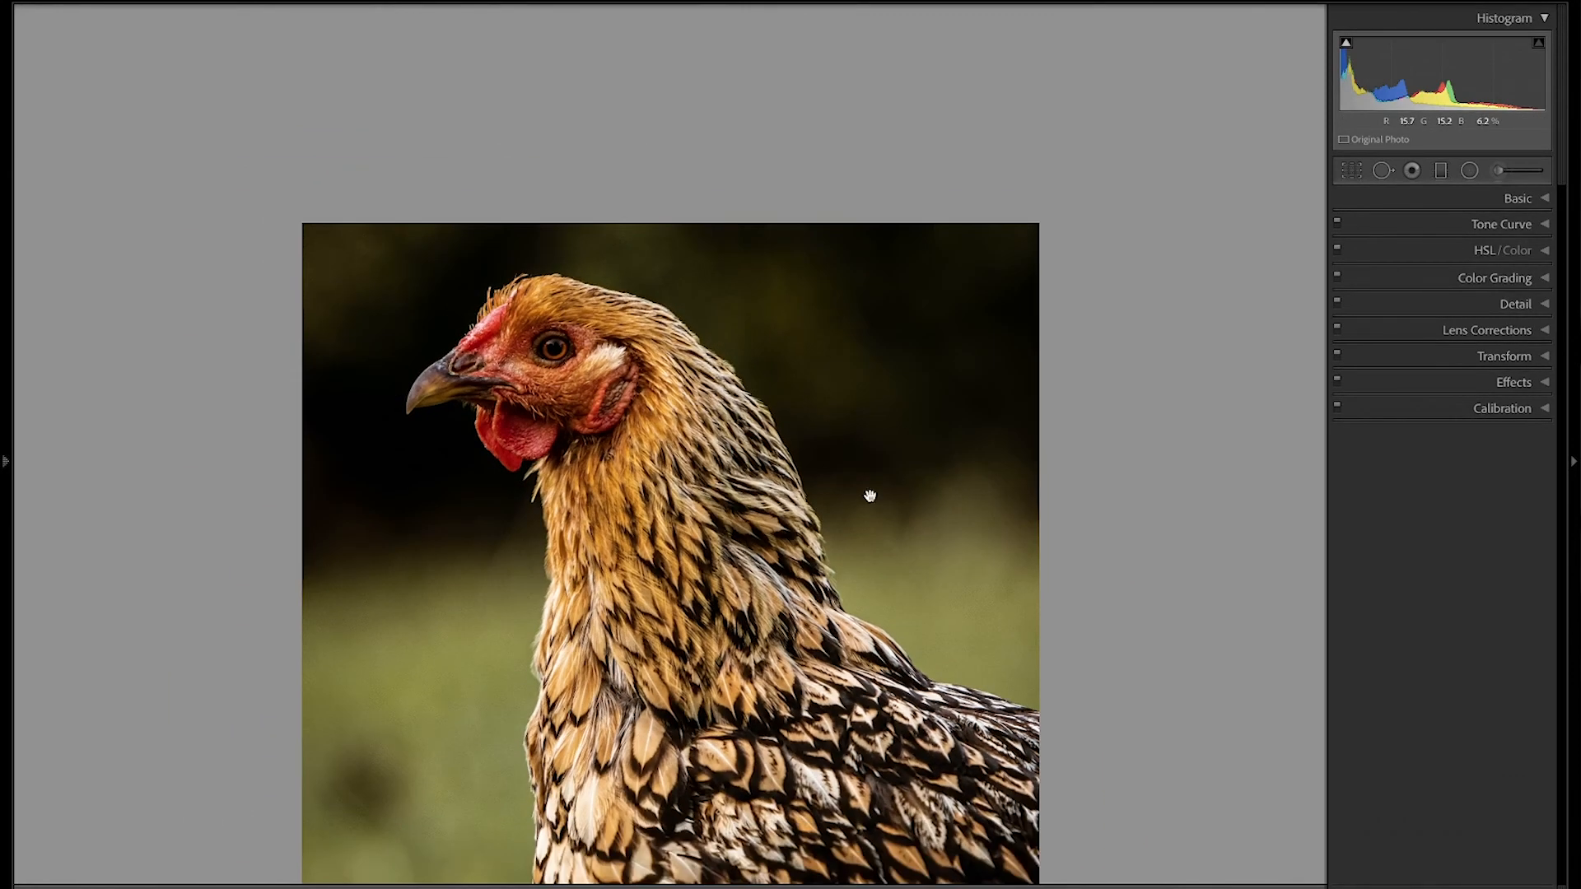
left_click(6, 461)
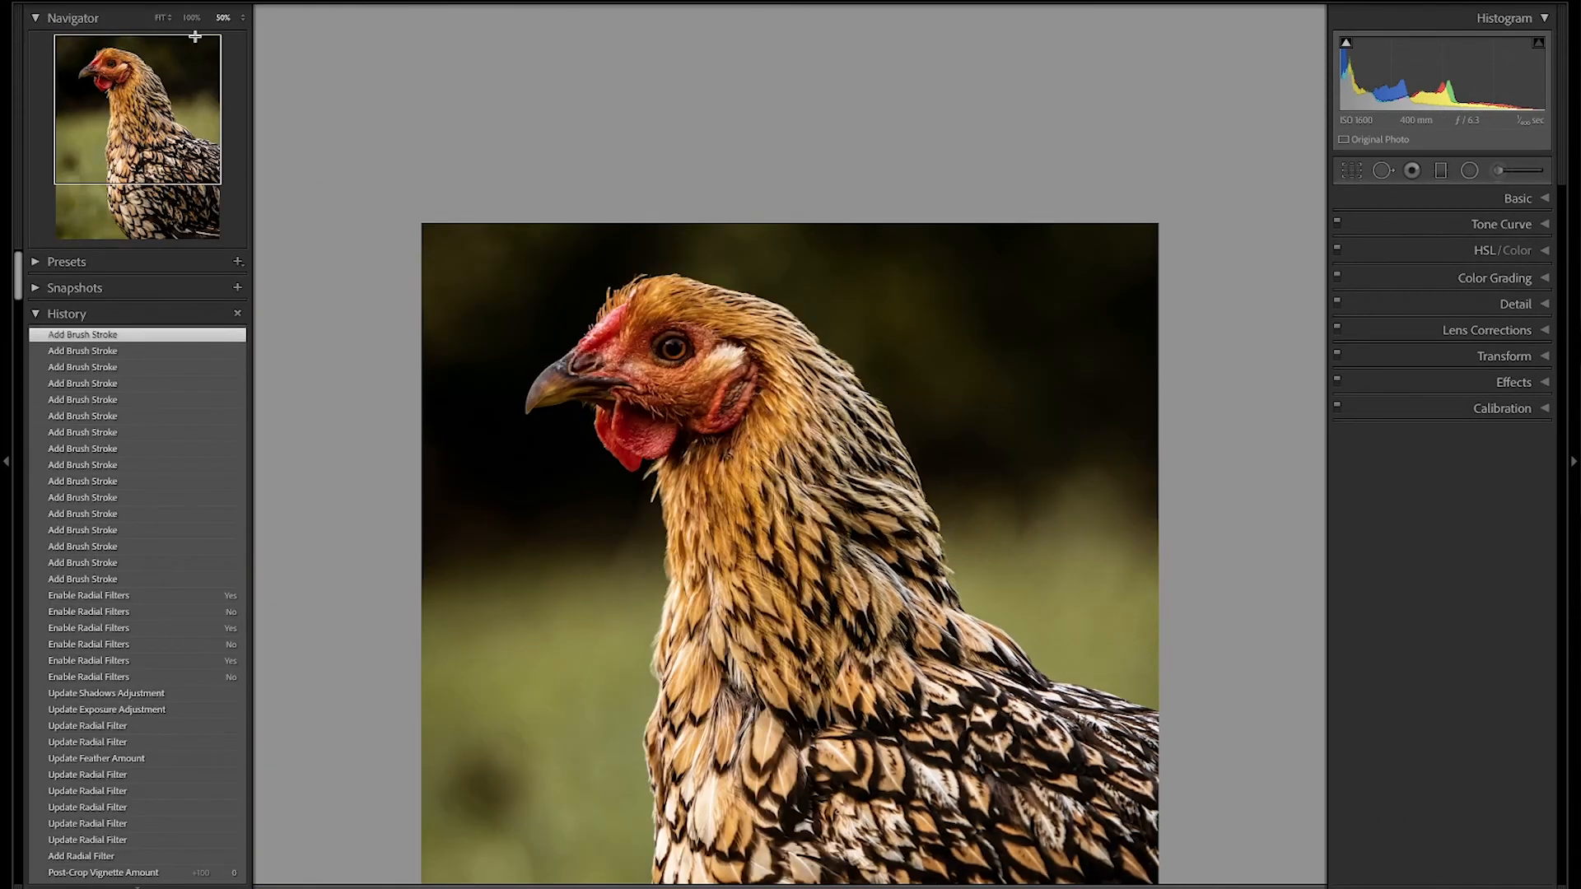
left_click(168, 18)
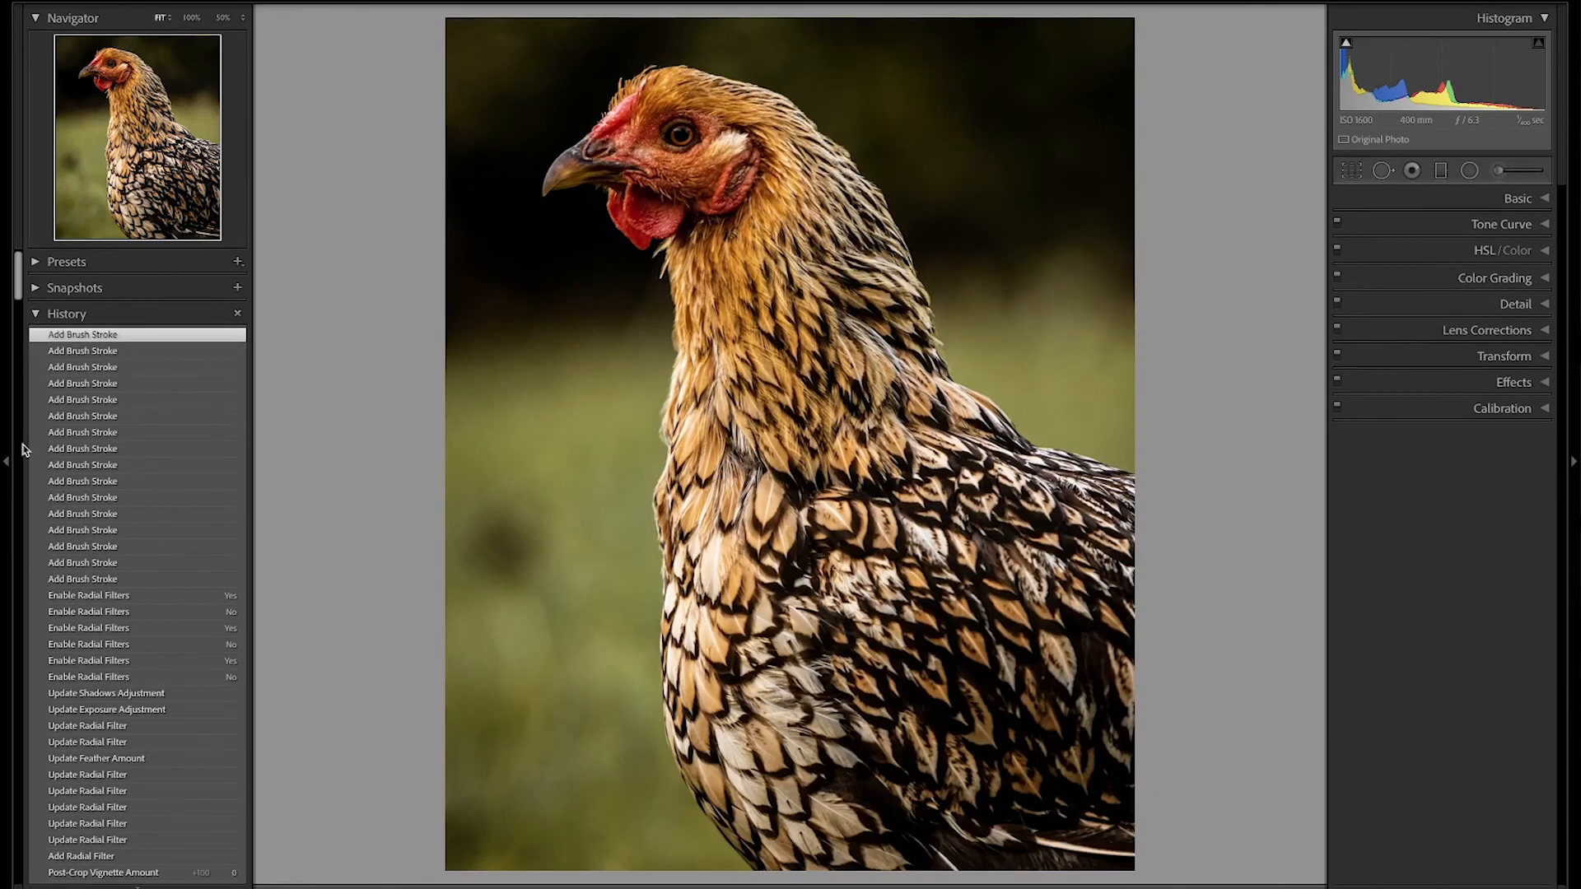
left_click(7, 466)
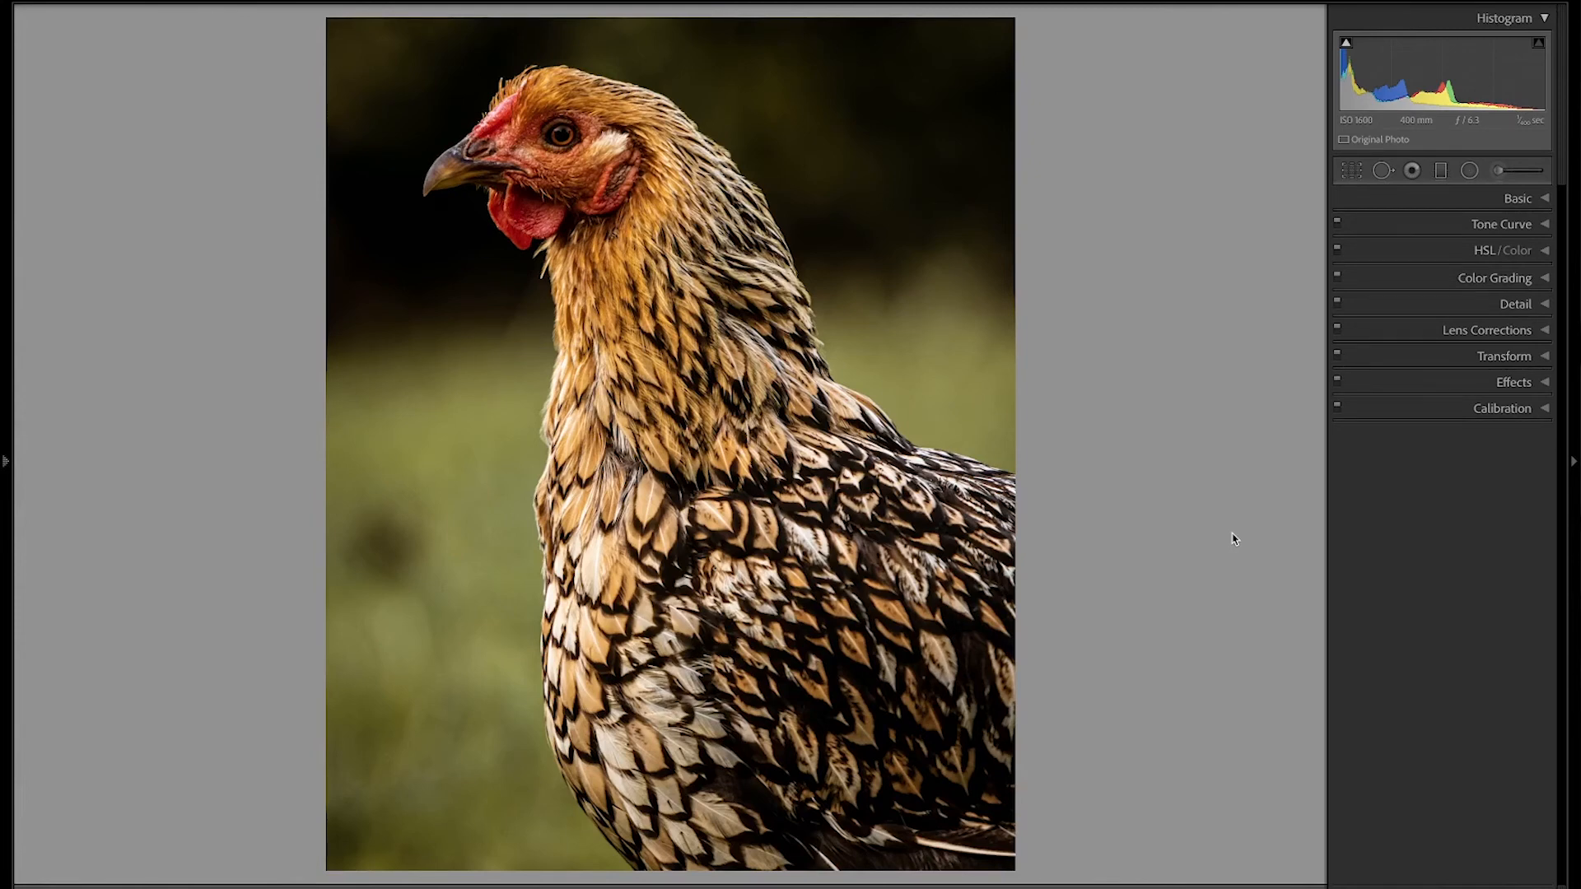
key("shift+r")
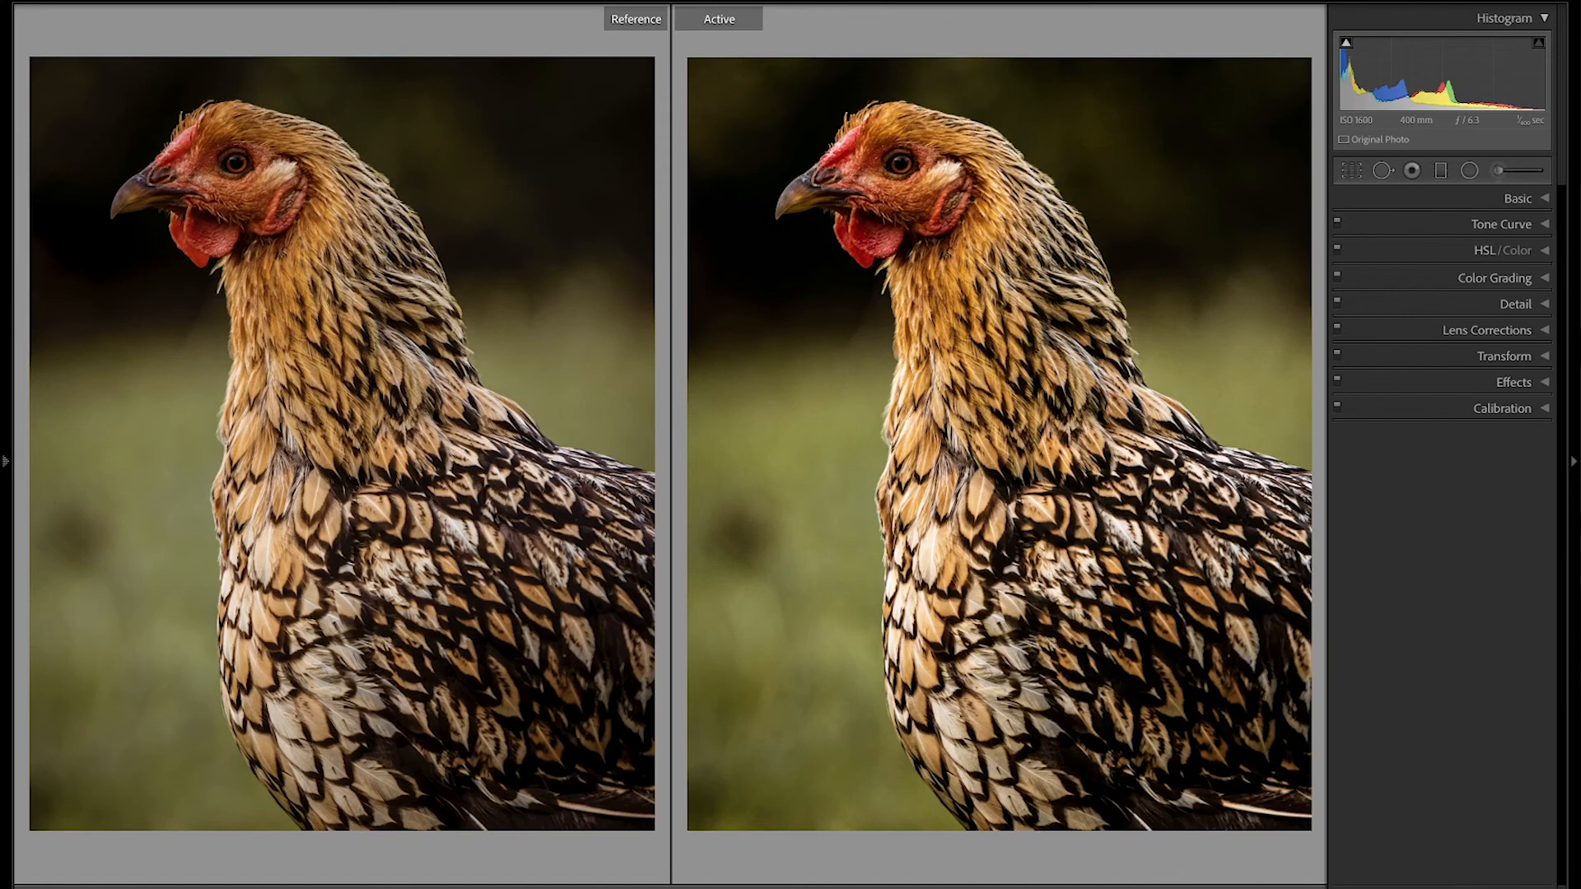
left_click(1574, 462)
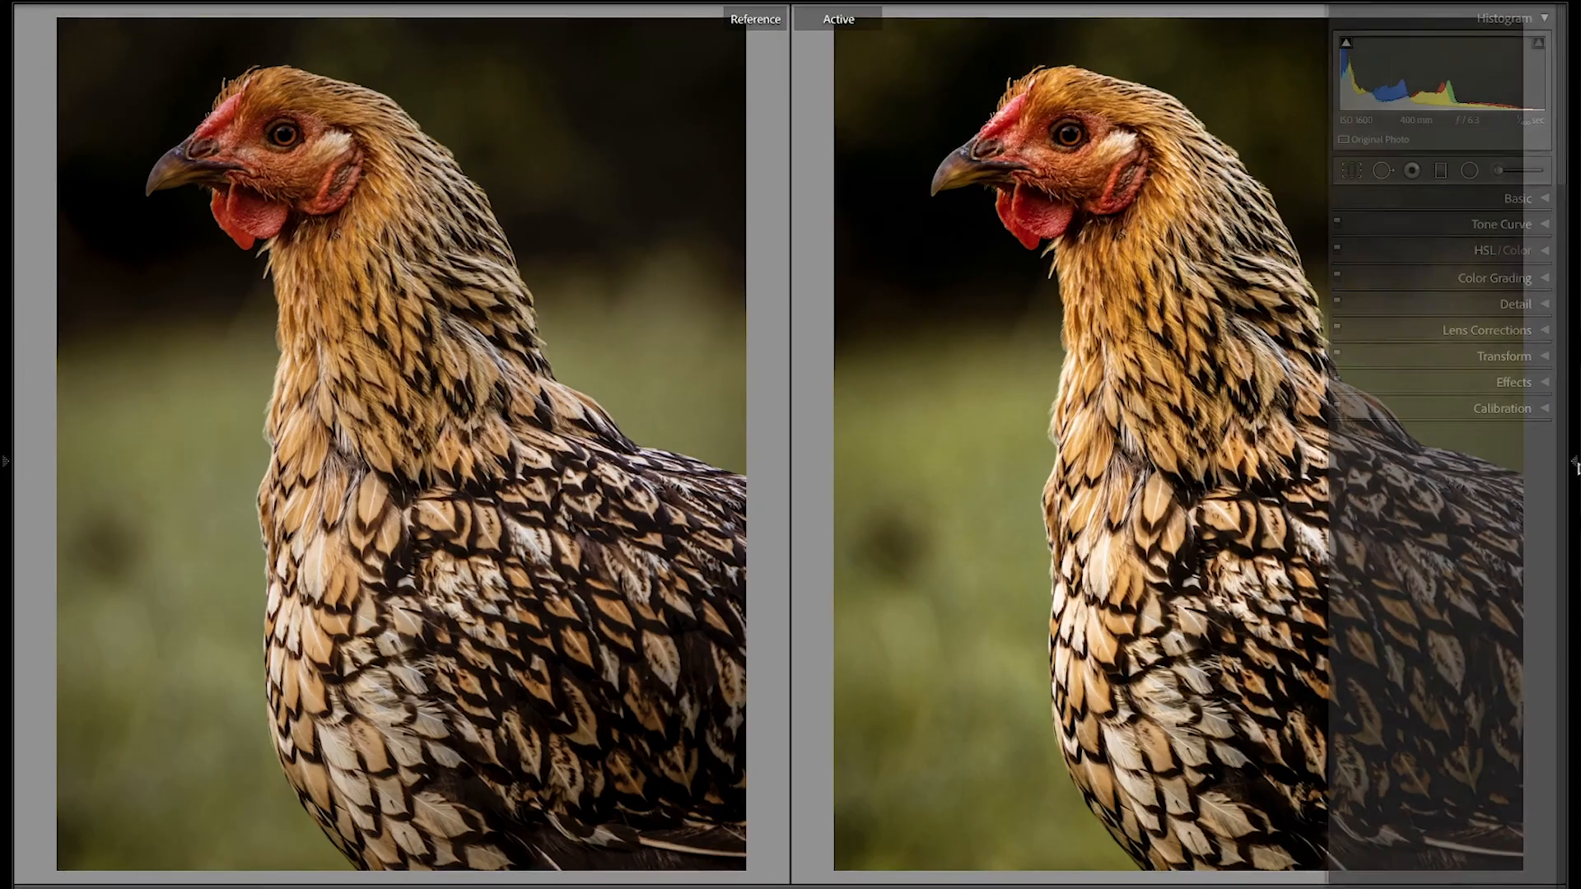